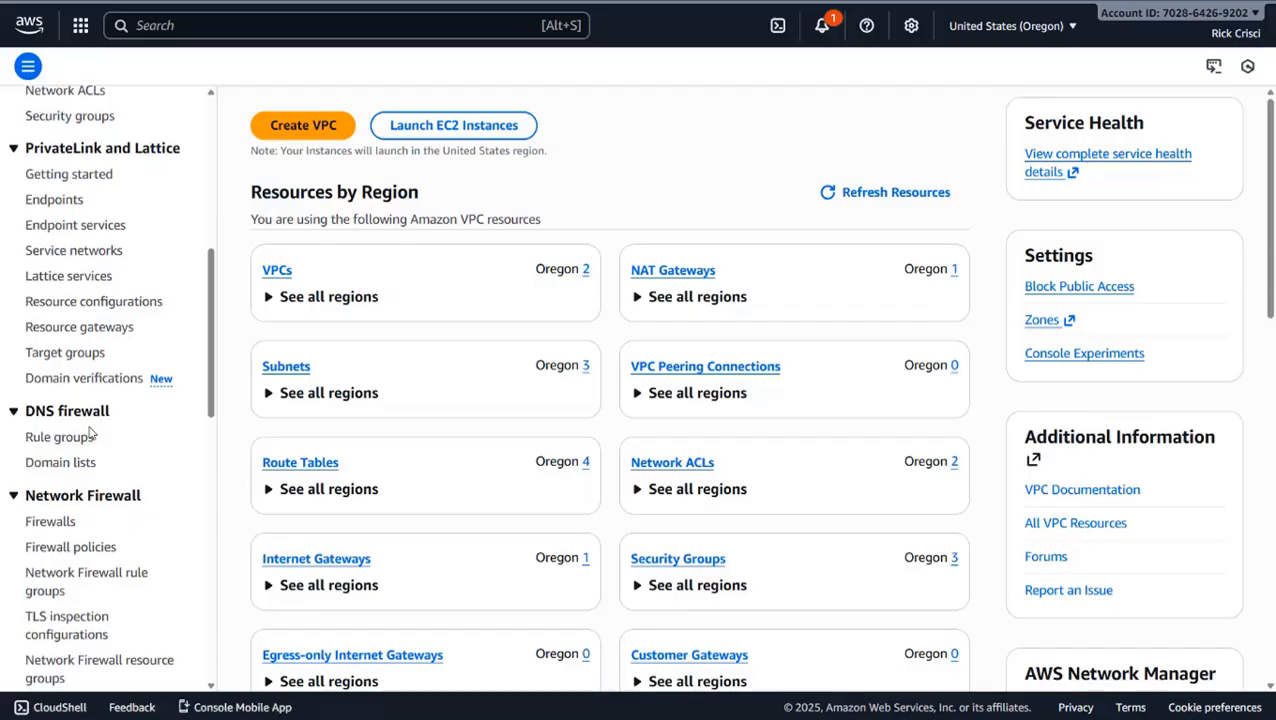
Step: Open the list of transit gateways, dismiss the Network Manager notice and start creating a new transit gateway
{"action": "scroll", "coordinate": [90, 432], "scroll_direction": "down", "scroll_amount": 6}
{"action": "scroll", "coordinate": [90, 432], "scroll_direction": "down", "scroll_amount": 3}
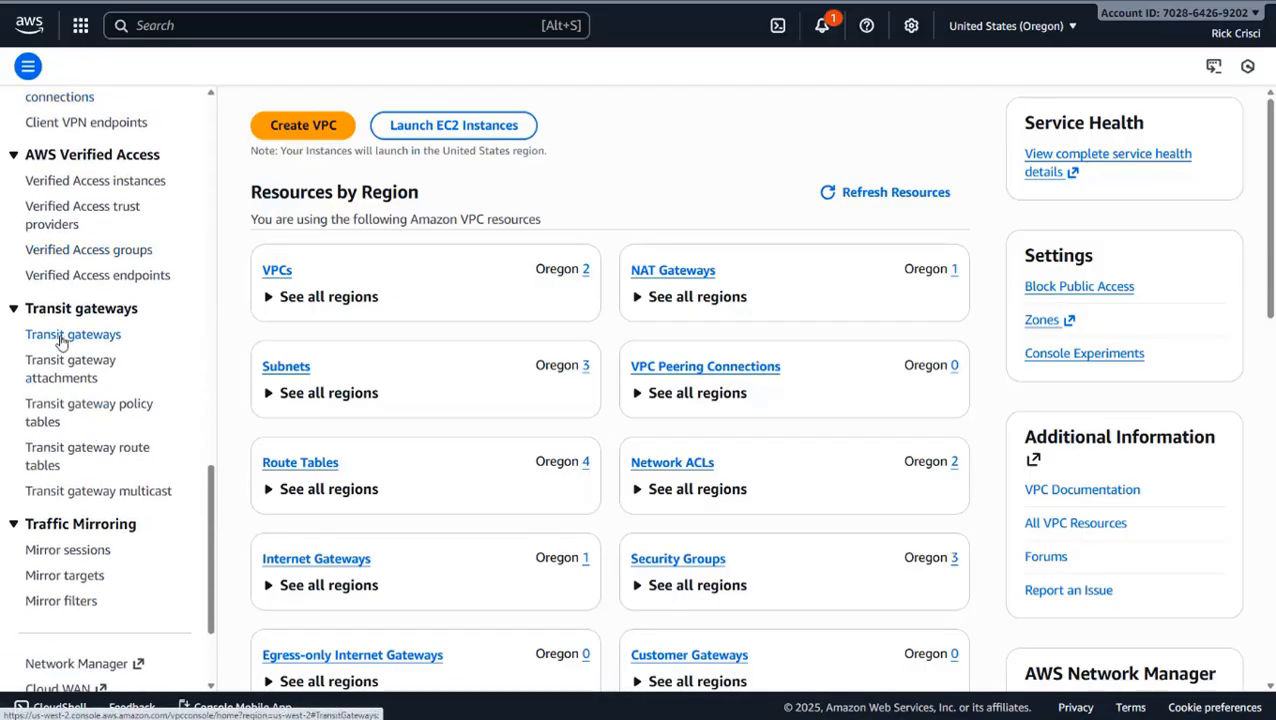
{"action": "left_click", "coordinate": [60, 336]}
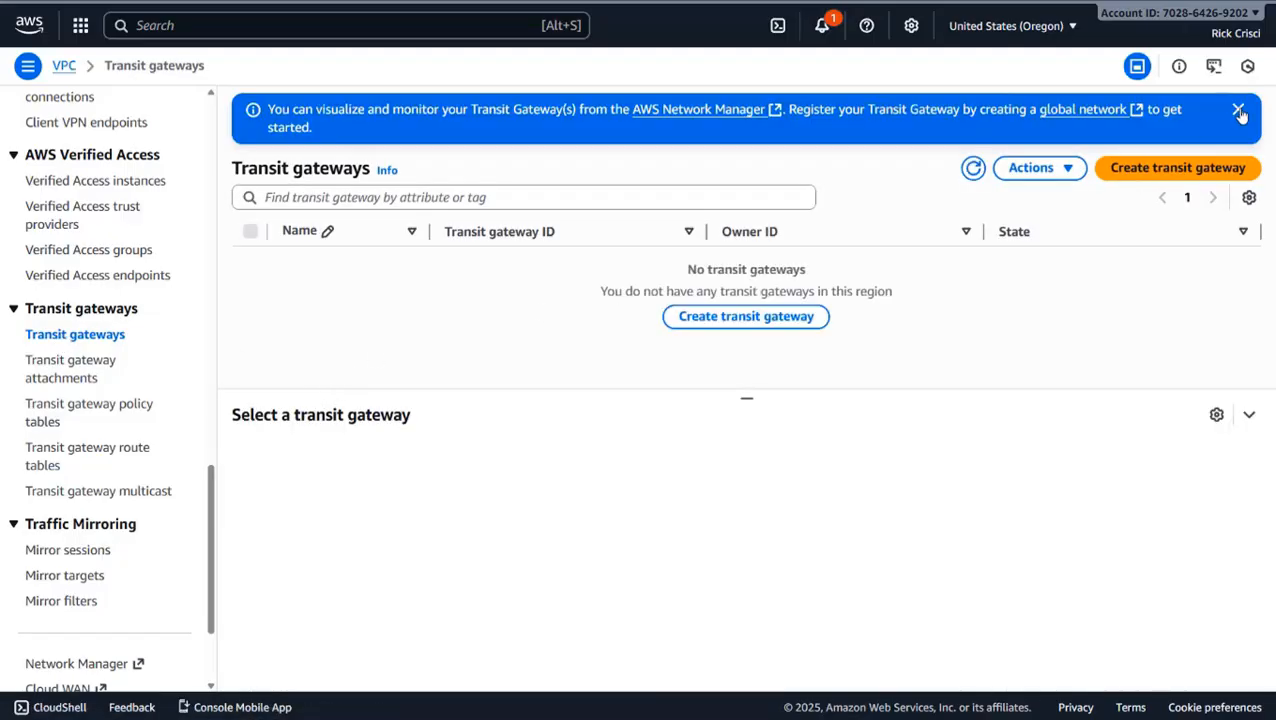
{"action": "left_click", "coordinate": [1238, 110]}
{"action": "left_click", "coordinate": [1160, 112]}
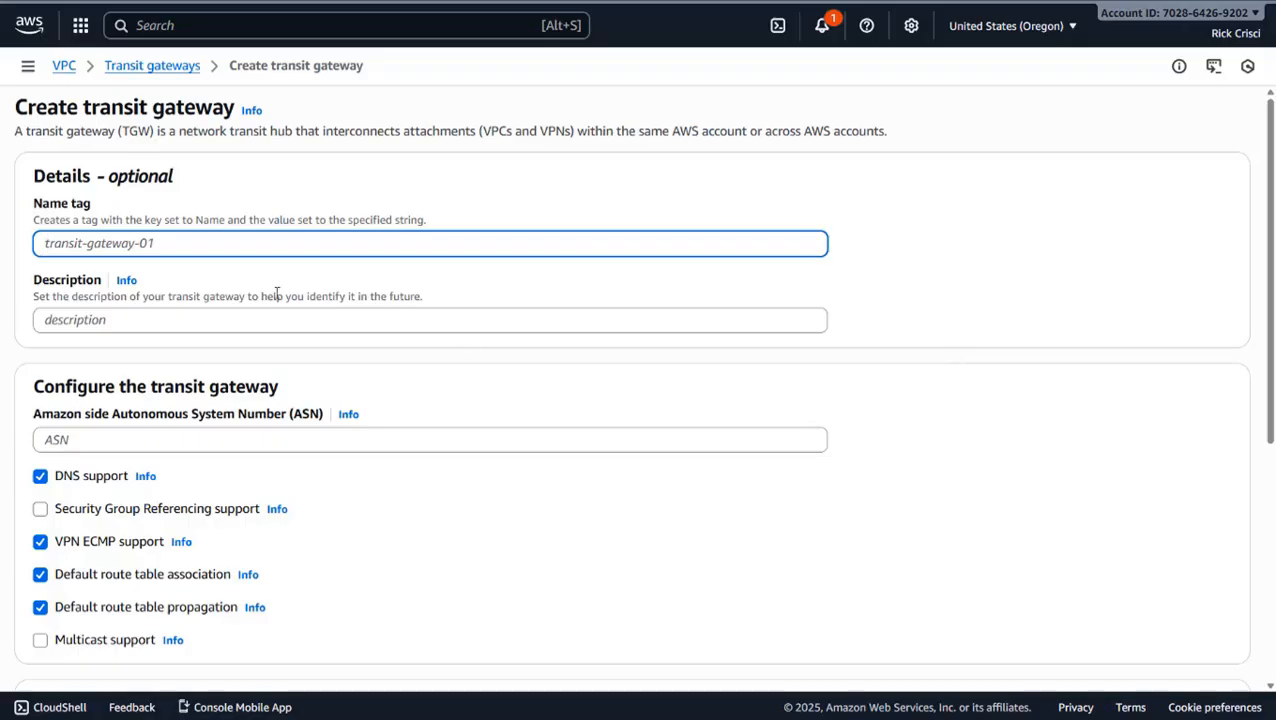
Step: Enter RickDemoTGW as both the name tag and the description of the new transit gateway
{"action": "type", "text": "RickDemoTGW"}
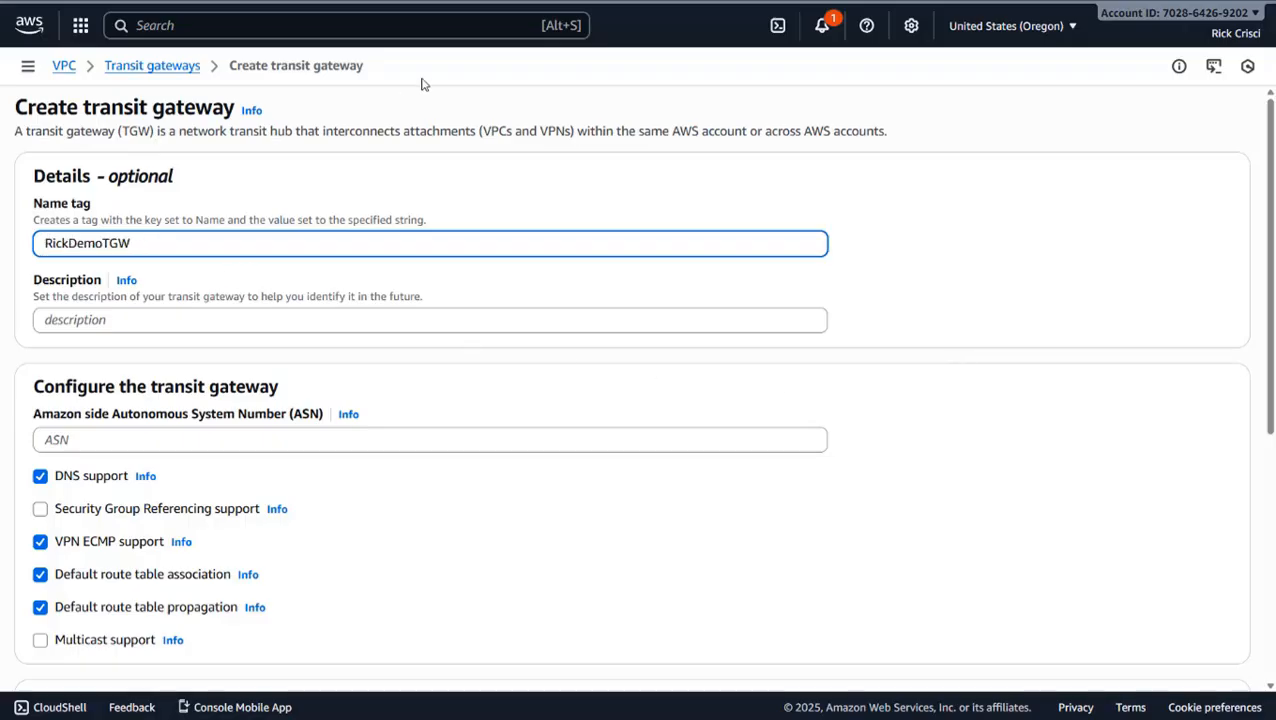
{"action": "left_click", "coordinate": [161, 328]}
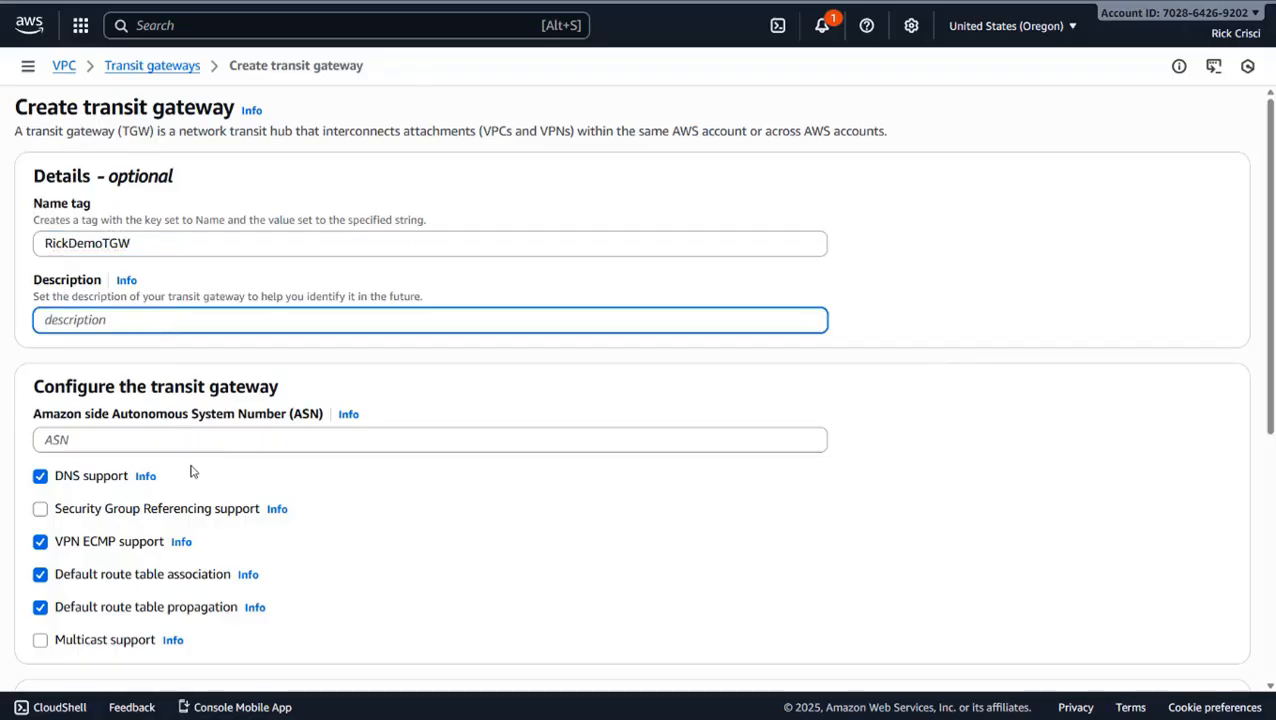
{"action": "left_click_drag", "start_coordinate": [152, 248], "coordinate": [14, 254]}
{"action": "key", "text": "ctrl+c"}
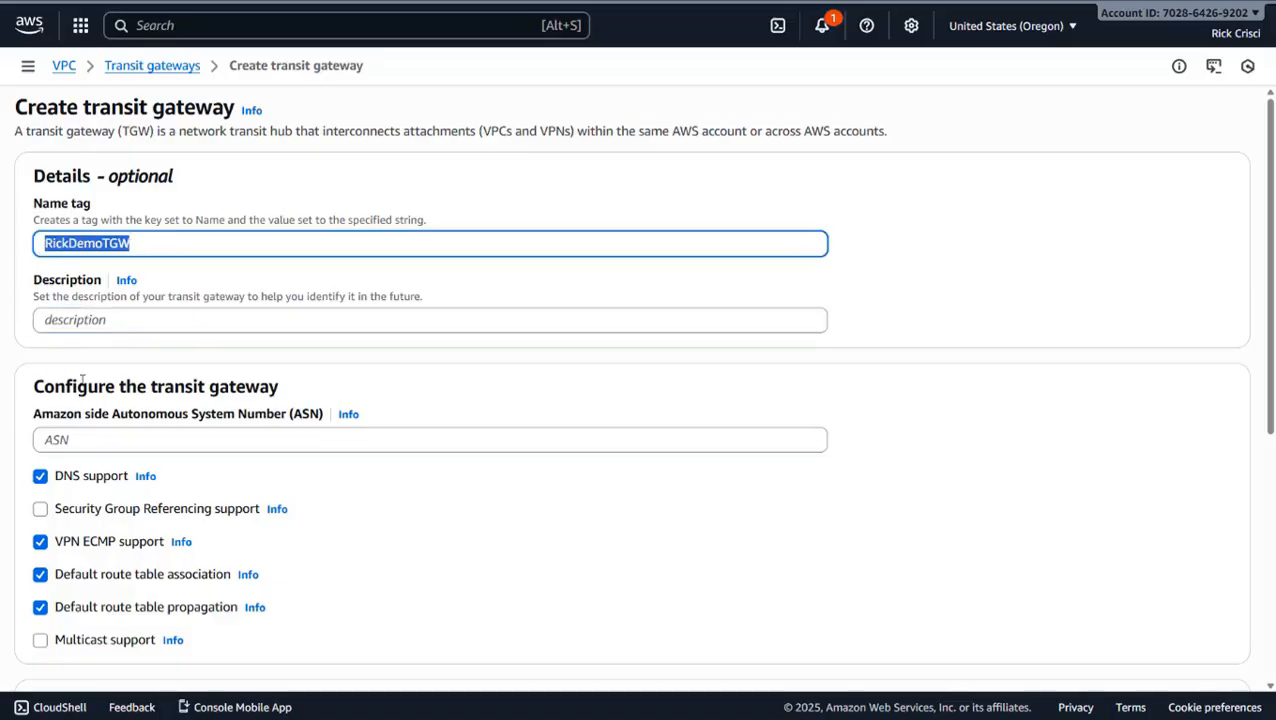
{"action": "left_click", "coordinate": [120, 319]}
{"action": "key", "text": "ctrl+v"}
Step: Examine the transit gateway's CIDR blocks, DNS support, Security Group Referencing and default route table options, restoring any toggled option
{"action": "scroll", "coordinate": [370, 549], "scroll_direction": "down", "scroll_amount": 2}
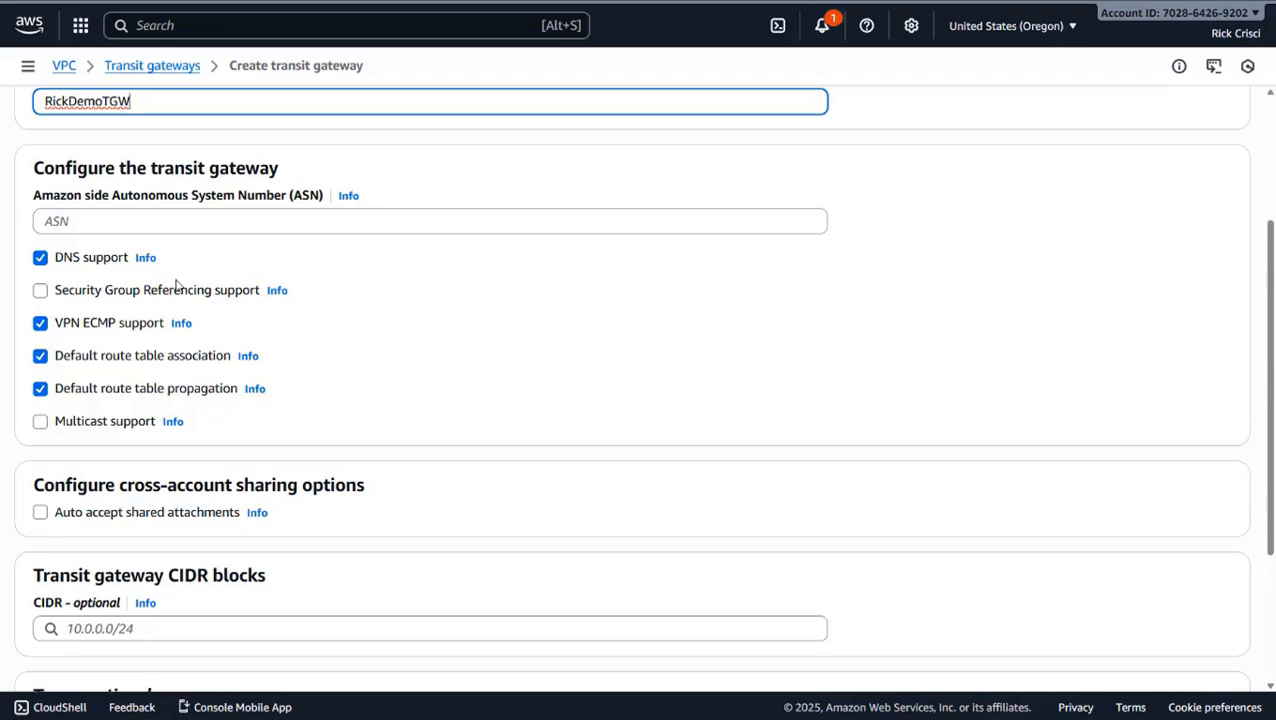
{"action": "scroll", "coordinate": [228, 300], "scroll_direction": "down", "scroll_amount": 1}
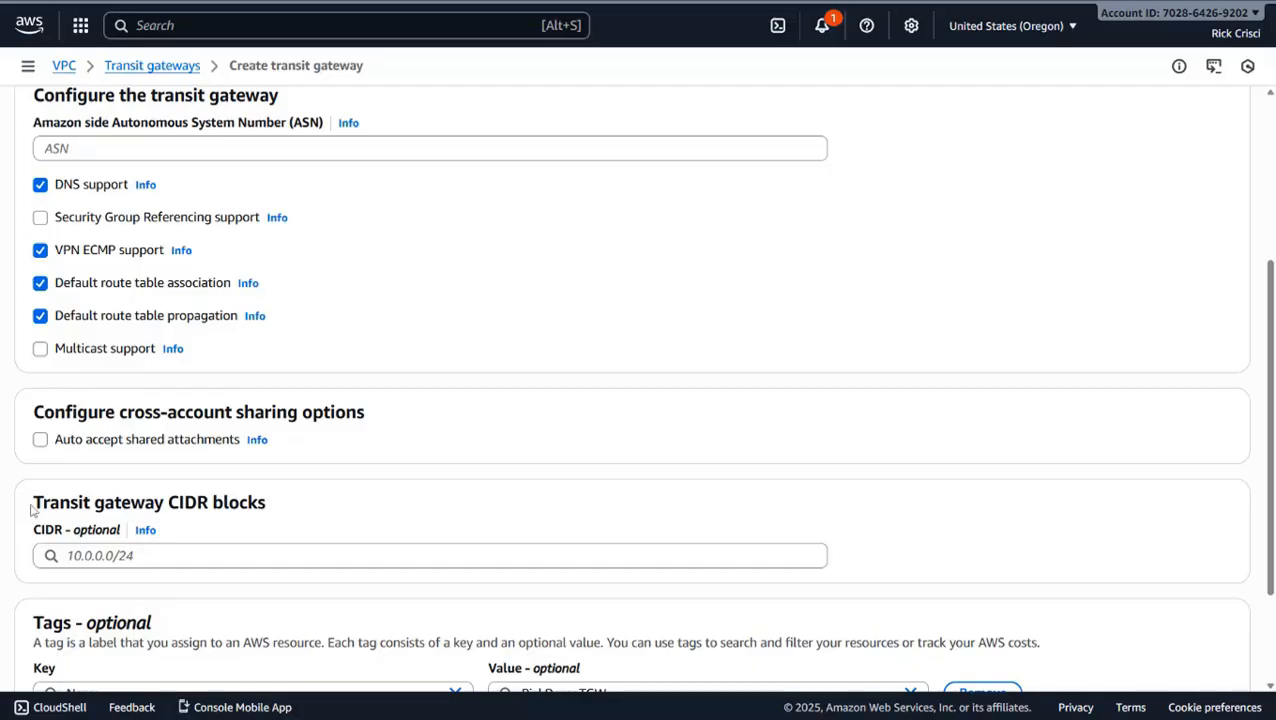
{"action": "left_click_drag", "start_coordinate": [32, 502], "coordinate": [273, 502]}
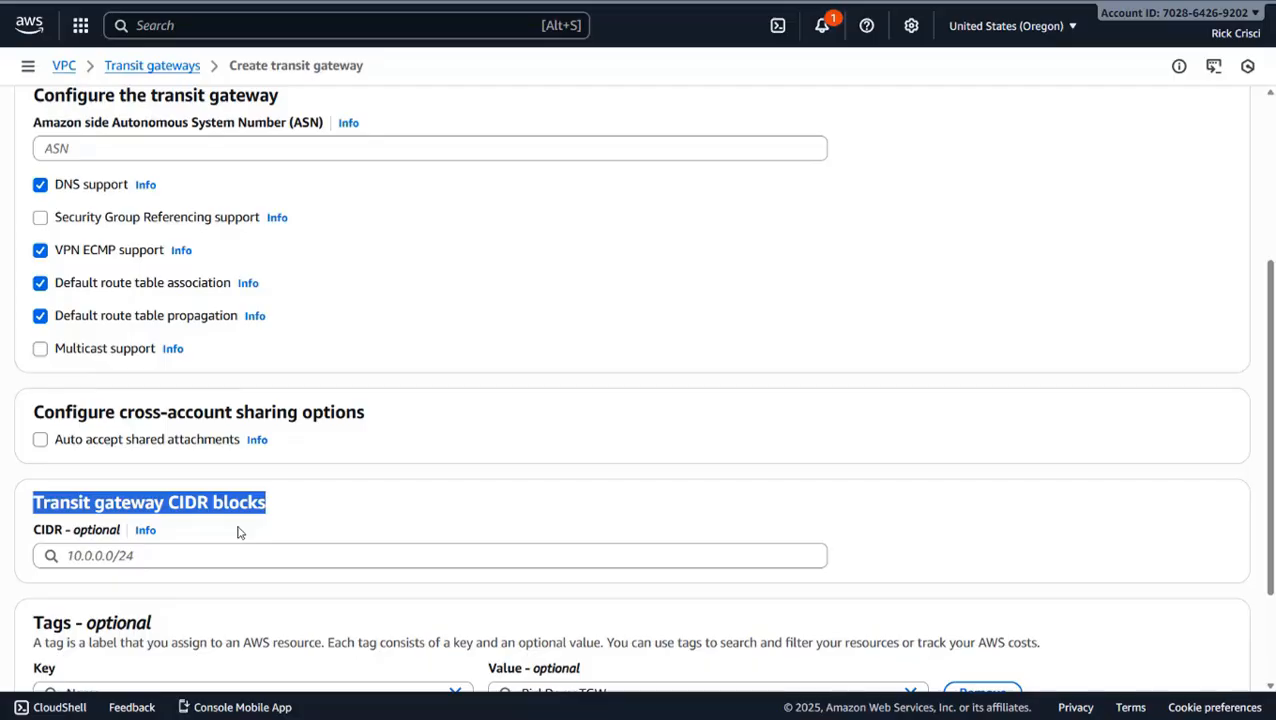
{"action": "left_click", "coordinate": [237, 532]}
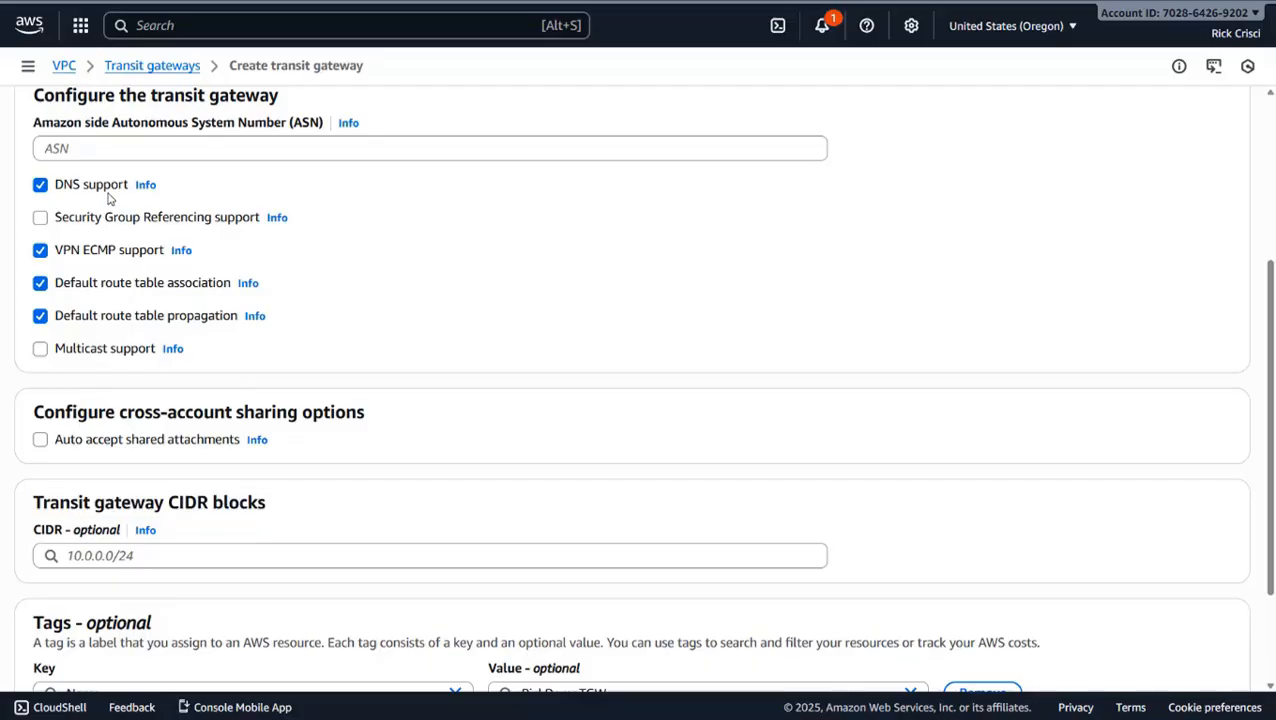
{"action": "left_click_drag", "start_coordinate": [57, 188], "coordinate": [125, 199]}
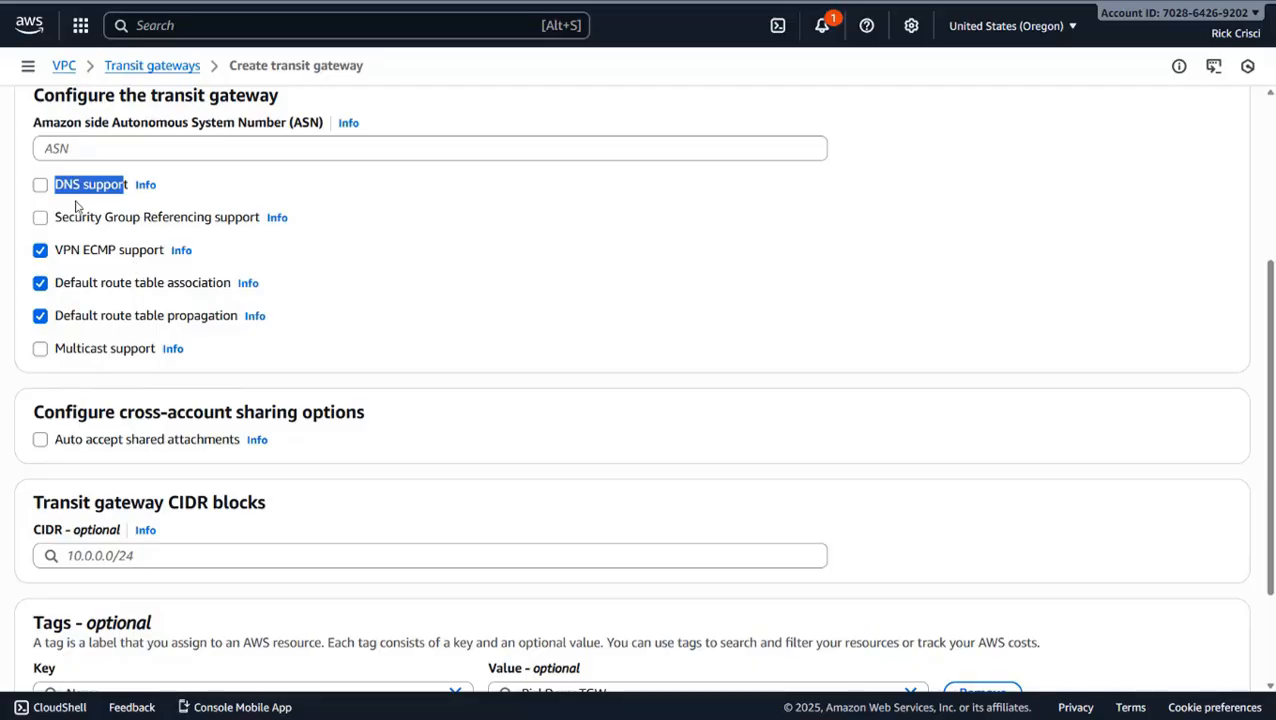
{"action": "left_click", "coordinate": [41, 186]}
{"action": "left_click", "coordinate": [84, 222]}
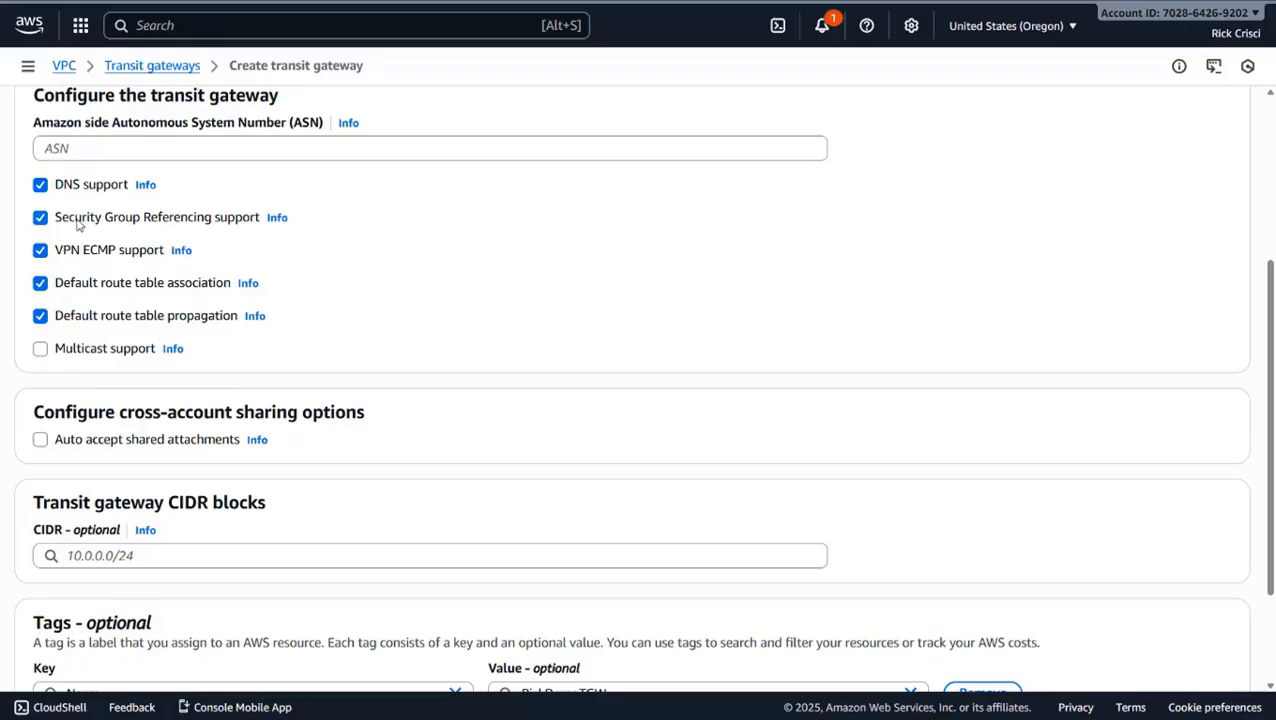
{"action": "left_click", "coordinate": [58, 222]}
{"action": "scroll", "coordinate": [125, 262], "scroll_direction": "down", "scroll_amount": 1}
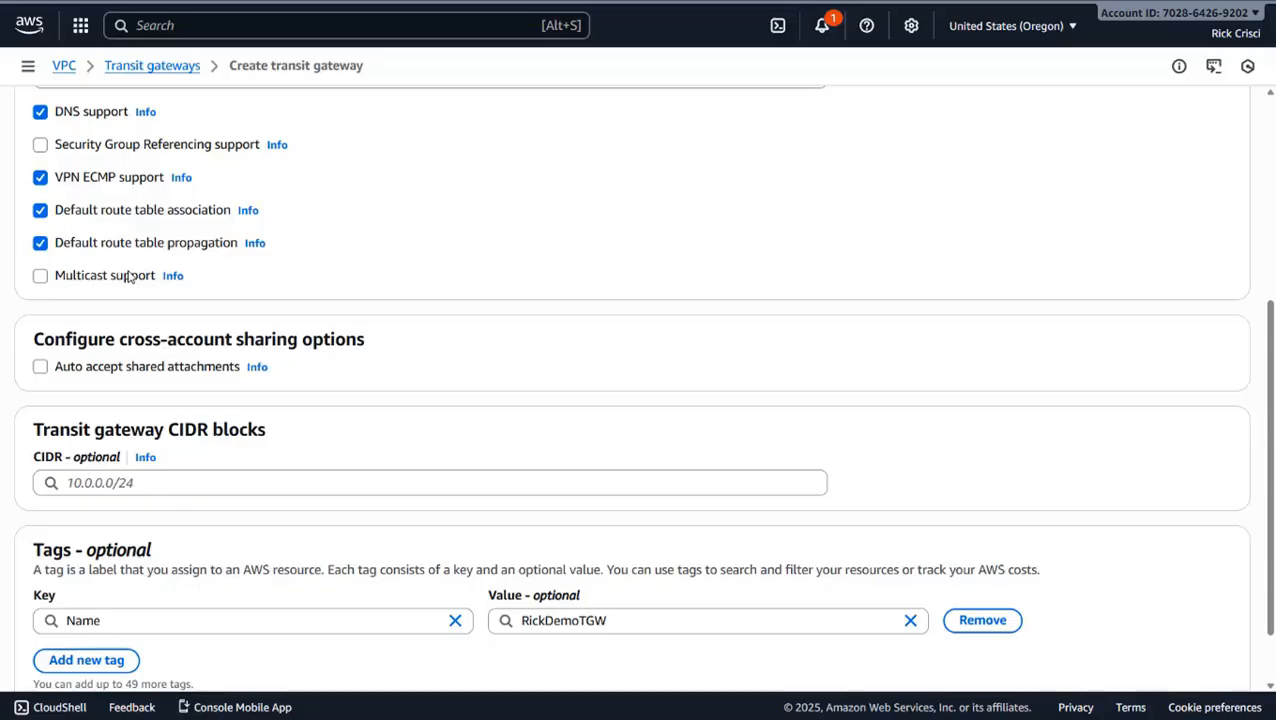
{"action": "scroll", "coordinate": [134, 276], "scroll_direction": "down", "scroll_amount": 1}
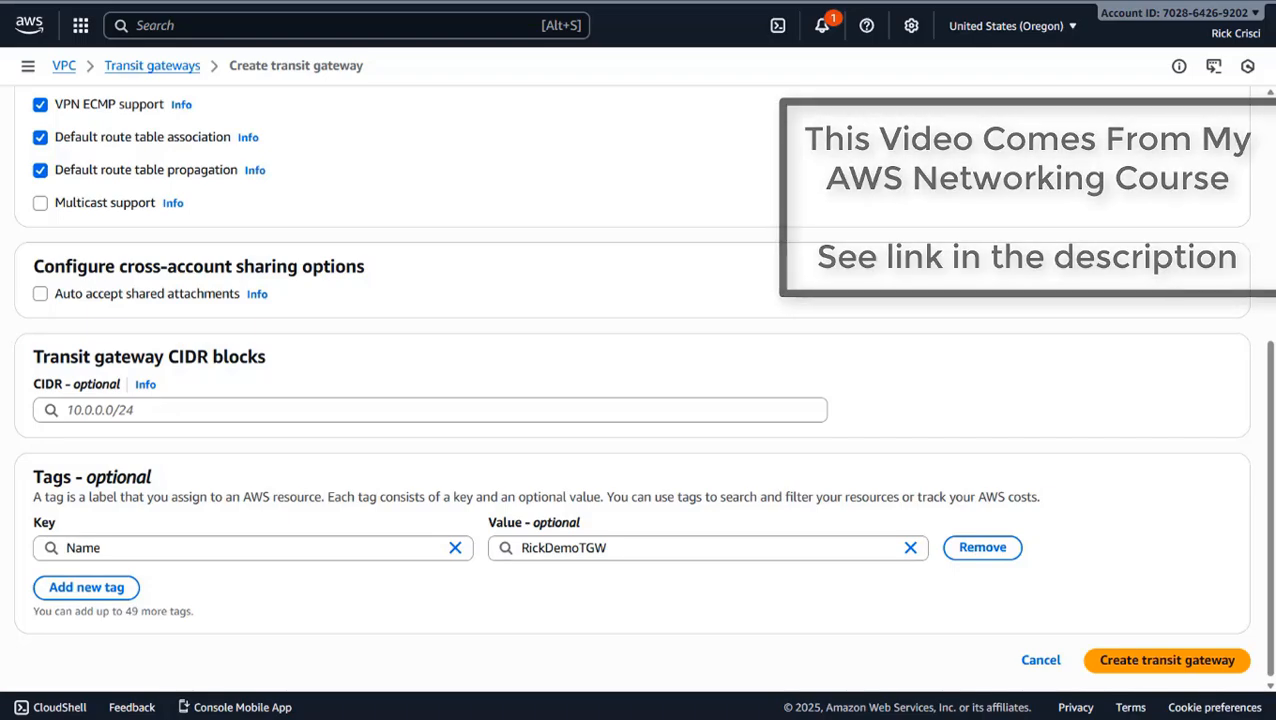
{"action": "left_click_drag", "start_coordinate": [92, 148], "coordinate": [178, 140]}
{"action": "left_click", "coordinate": [40, 145]}
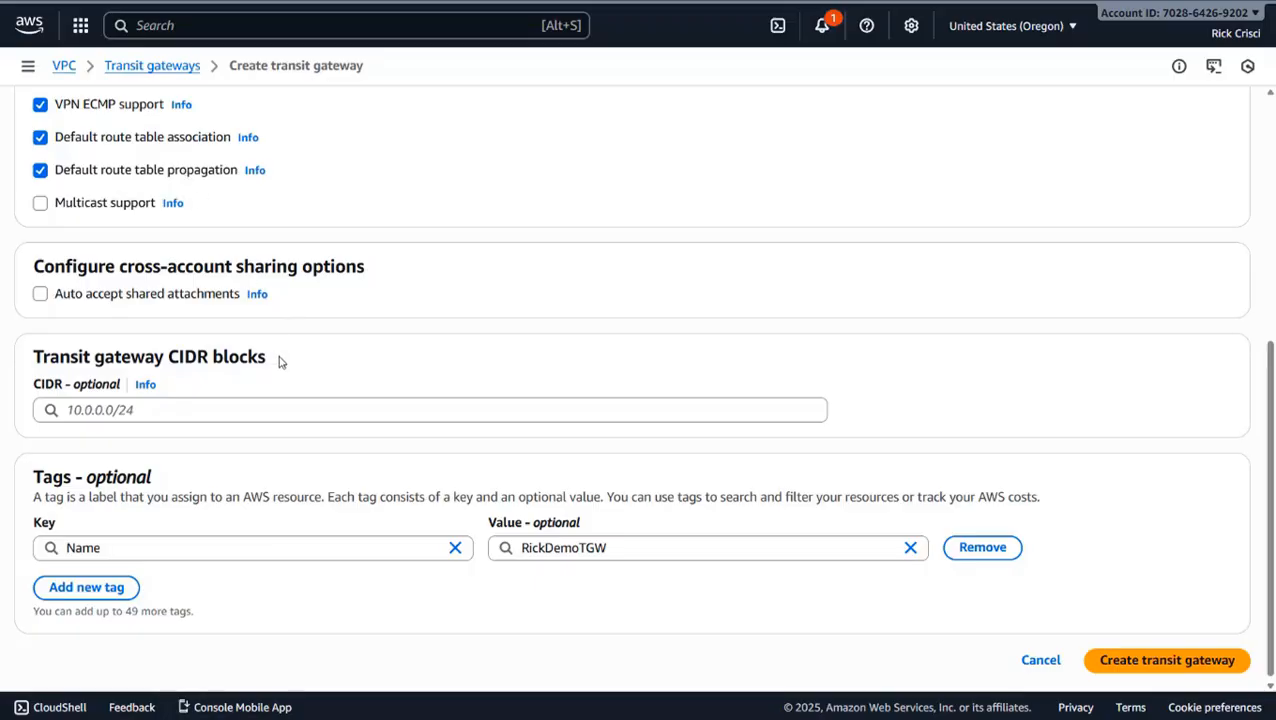
Step: Check the transit gateway settings once more and create the transit gateway with the default options
{"action": "scroll", "coordinate": [372, 510], "scroll_direction": "up", "scroll_amount": 2}
{"action": "scroll", "coordinate": [375, 518], "scroll_direction": "up", "scroll_amount": 2}
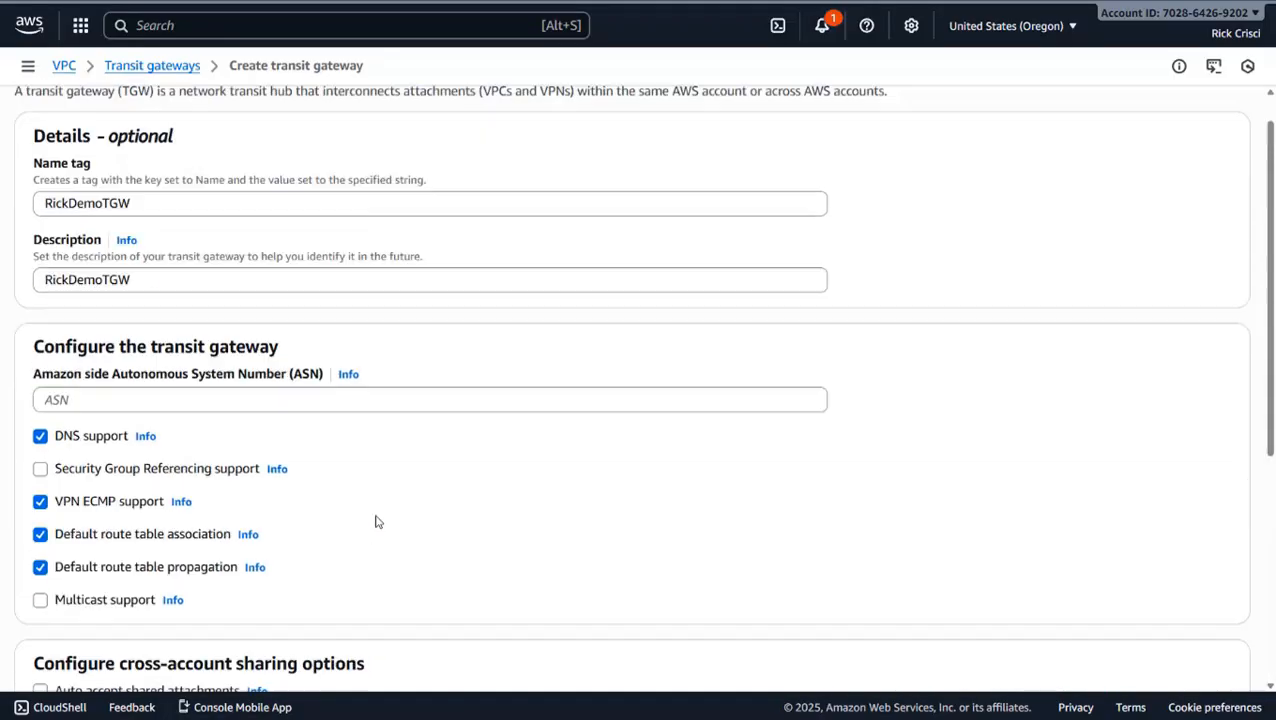
{"action": "scroll", "coordinate": [374, 518], "scroll_direction": "down", "scroll_amount": 3}
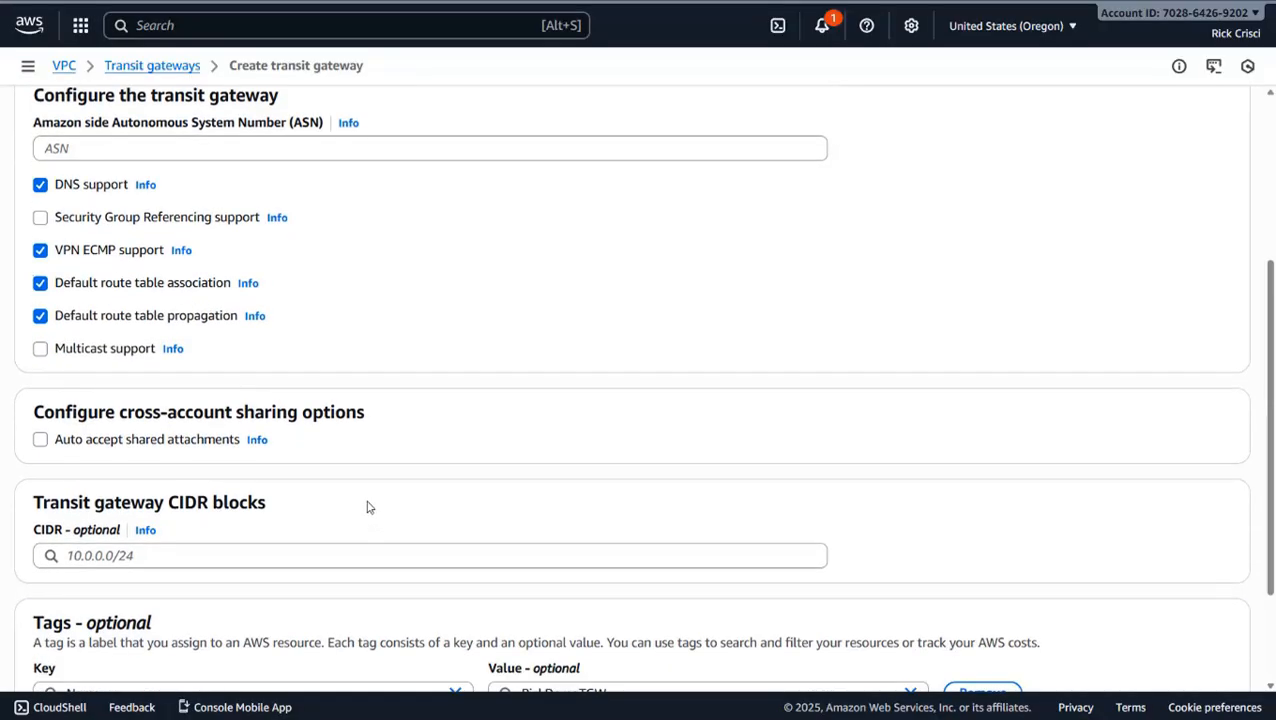
{"action": "scroll", "coordinate": [345, 507], "scroll_direction": "down", "scroll_amount": 1}
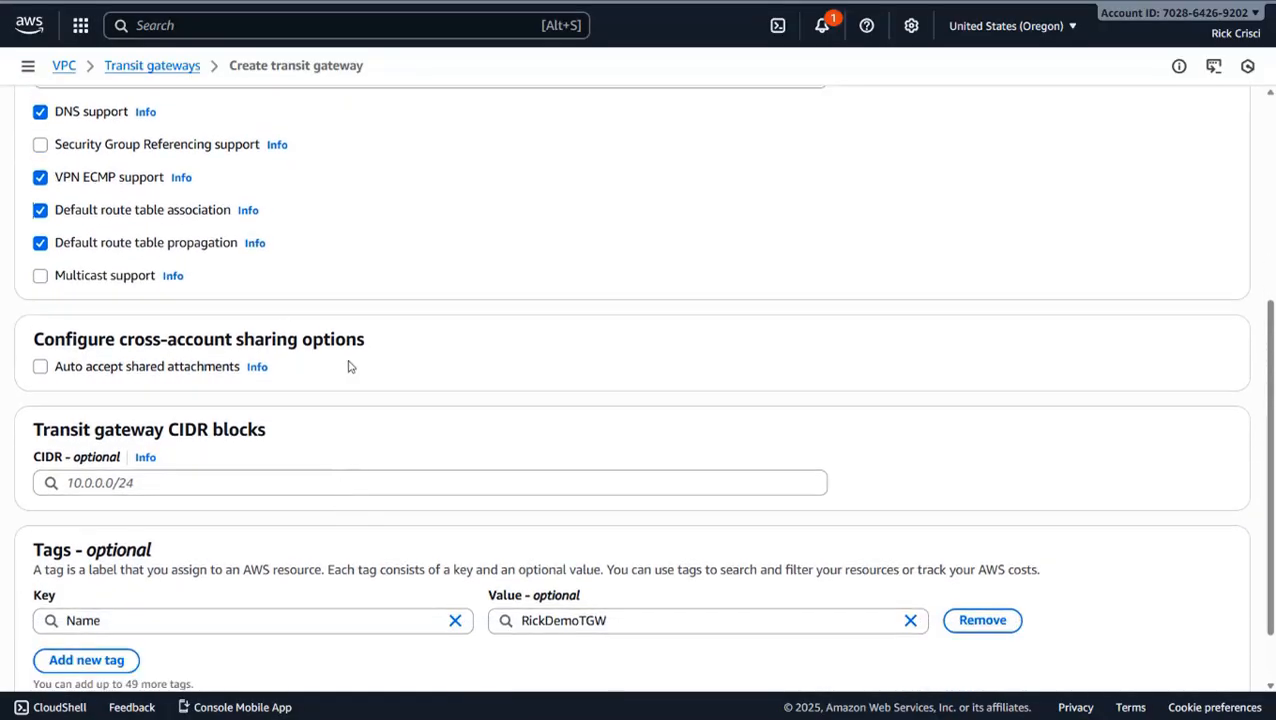
{"action": "scroll", "coordinate": [388, 362], "scroll_direction": "down", "scroll_amount": 1}
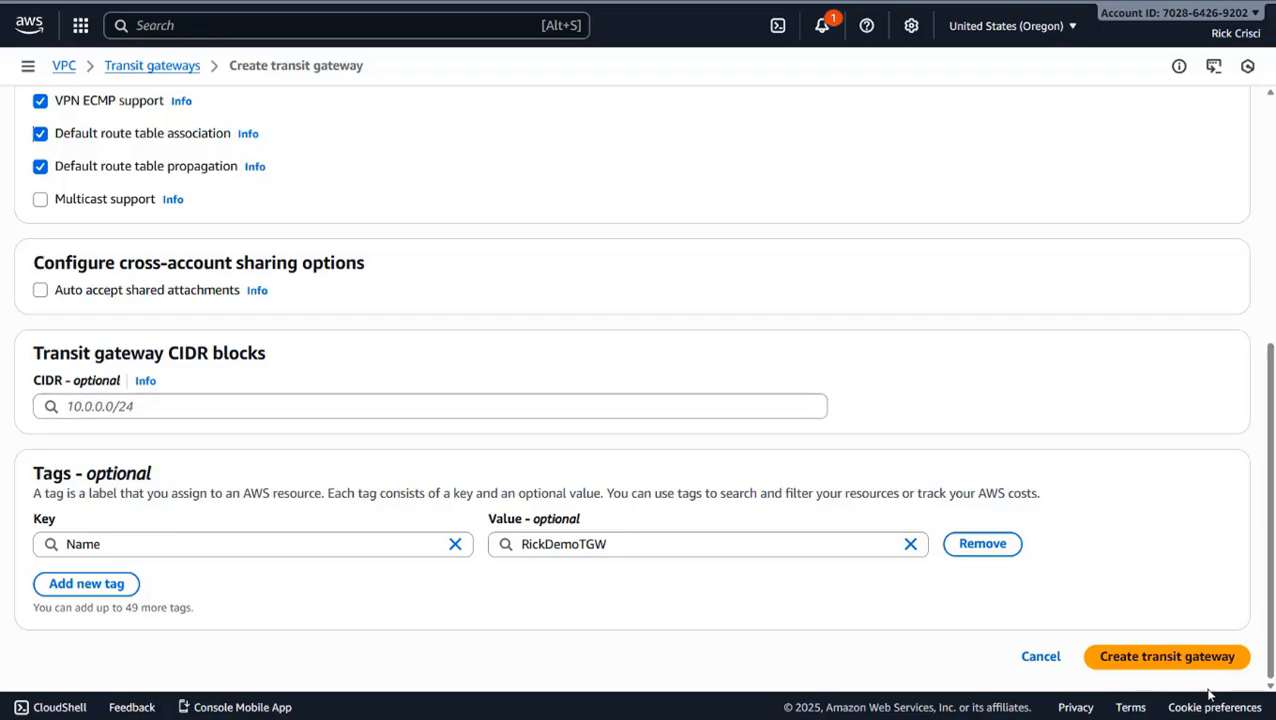
{"action": "left_click", "coordinate": [1131, 660]}
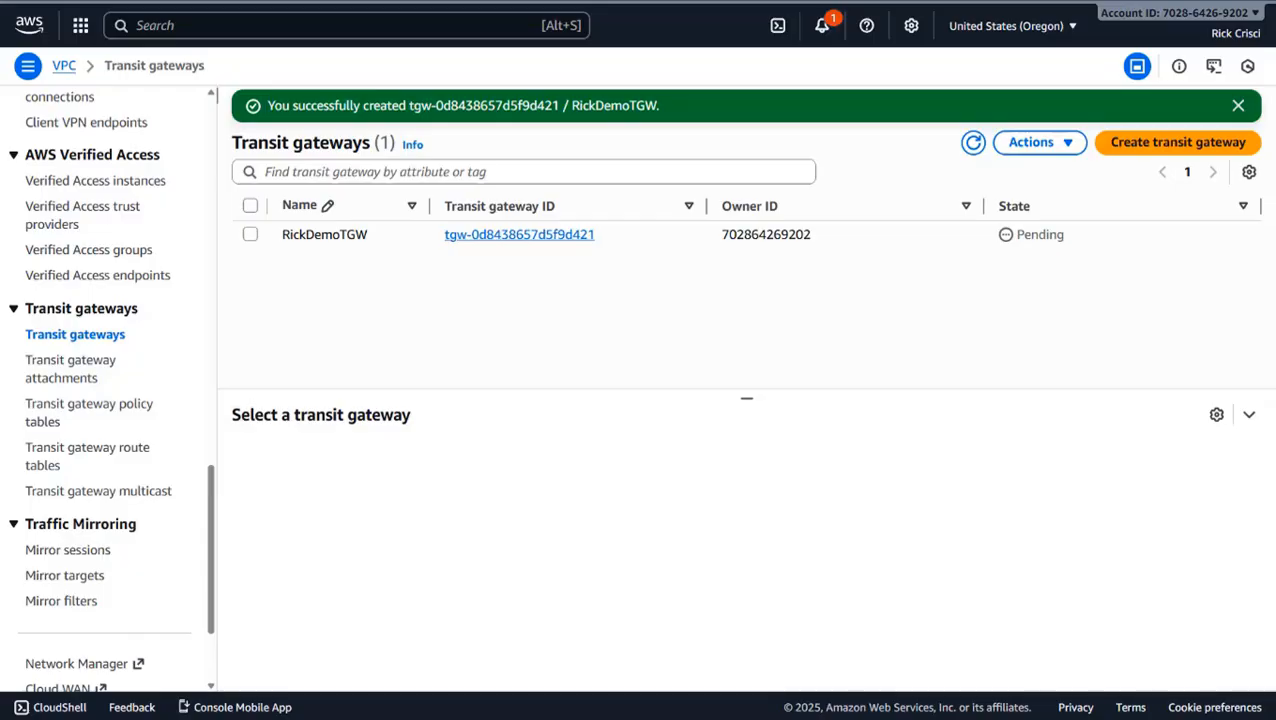
Step: Start a transit gateway attachment named RickDemoTGWAttach and assign it to the RickDemoTGW transit gateway
{"action": "left_click", "coordinate": [80, 386]}
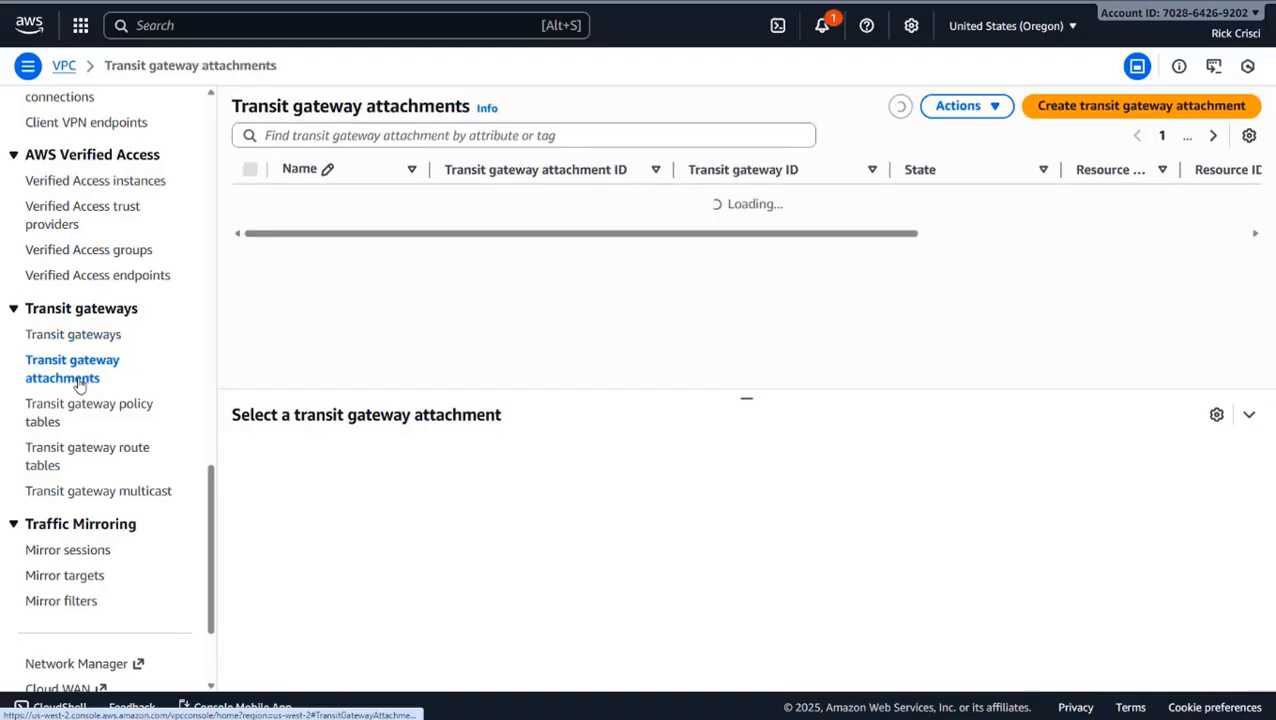
{"action": "left_click", "coordinate": [1110, 112]}
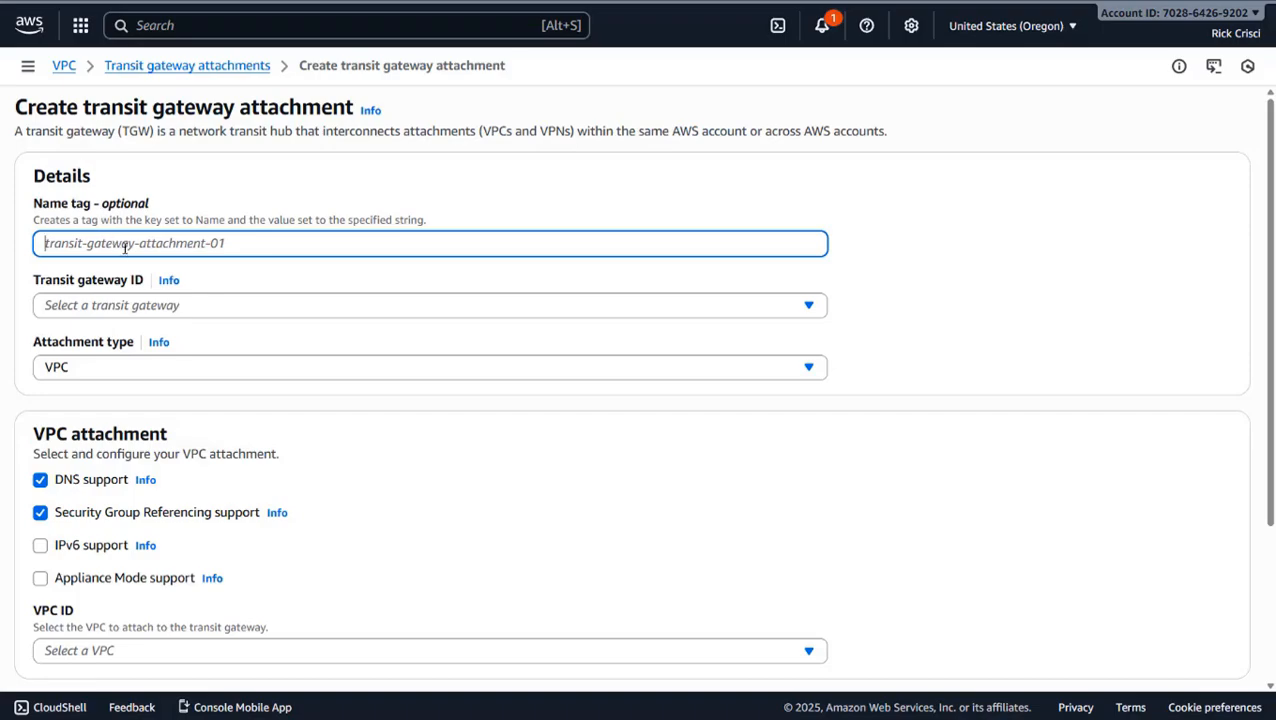
{"action": "type", "text": "RickDemoTGWAttach"}
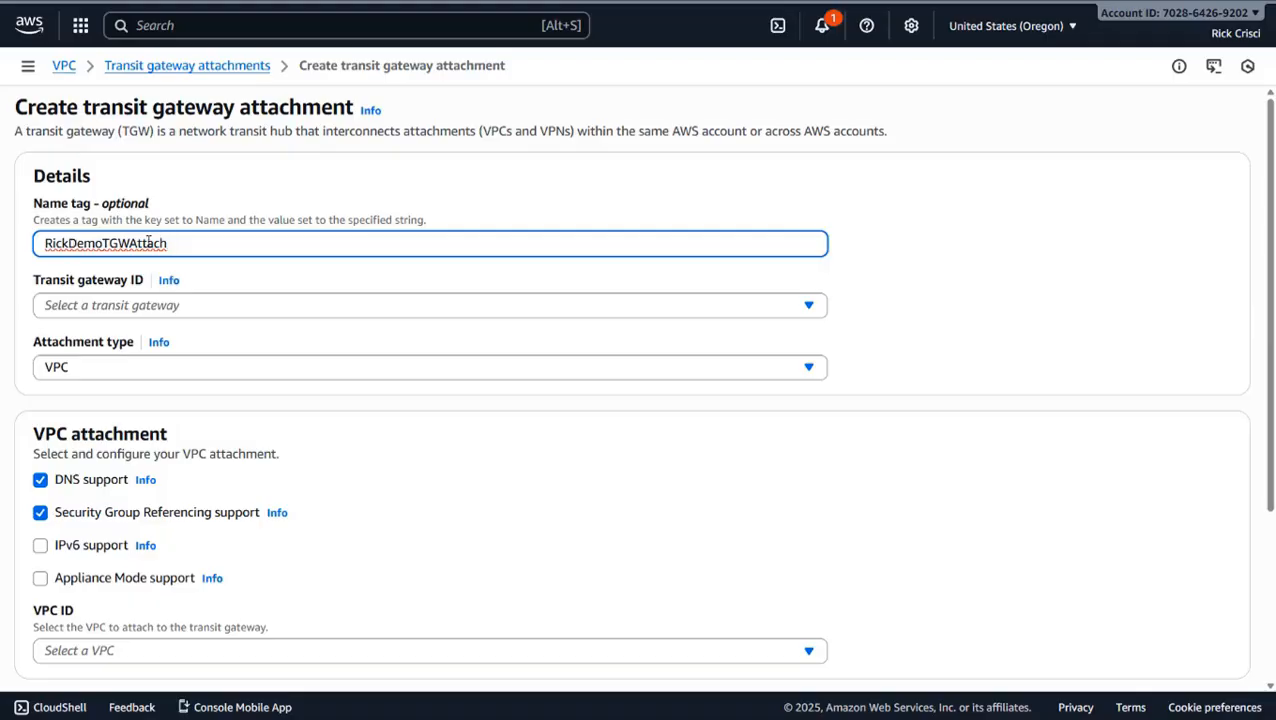
{"action": "left_click", "coordinate": [138, 309]}
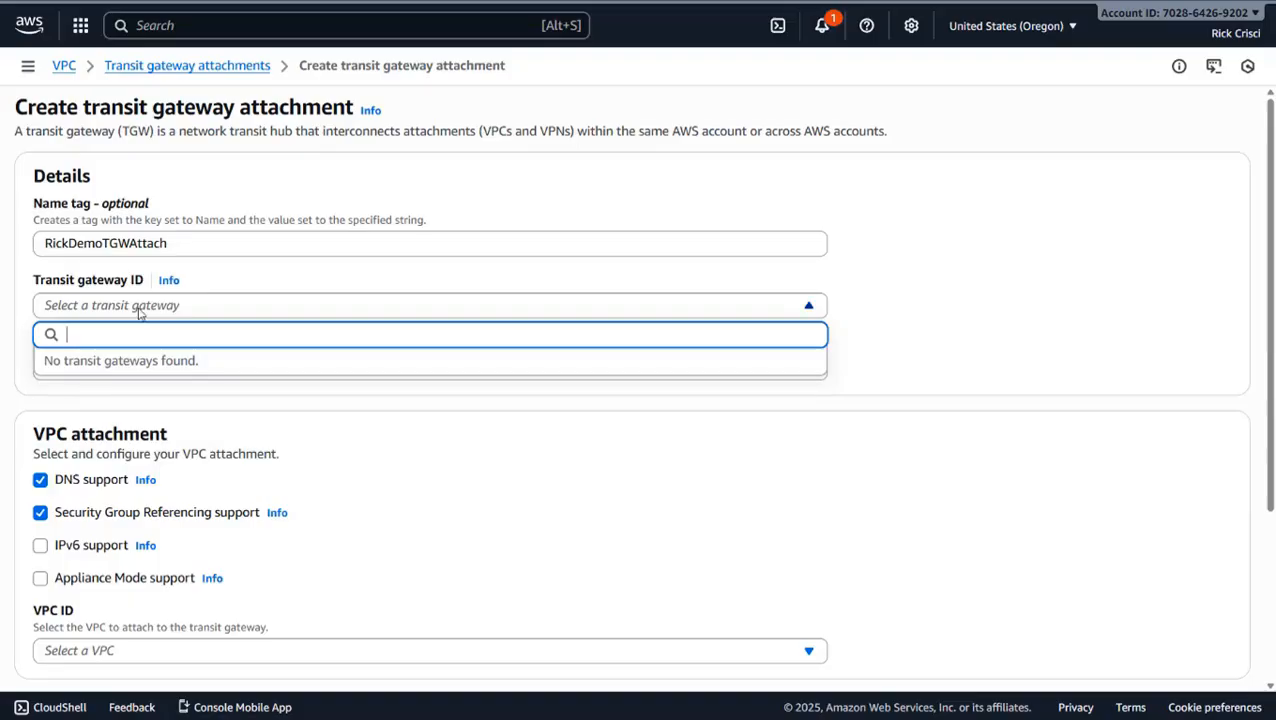
{"action": "left_click", "coordinate": [140, 310]}
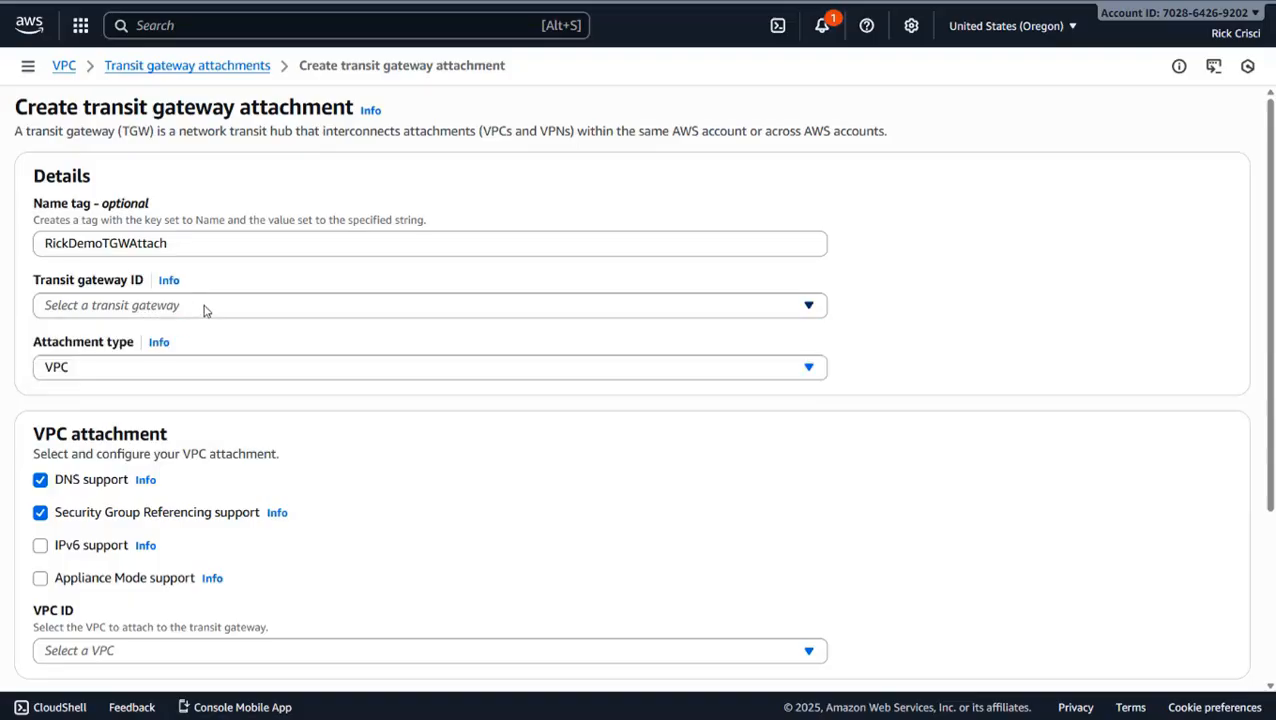
{"action": "left_click", "coordinate": [102, 312]}
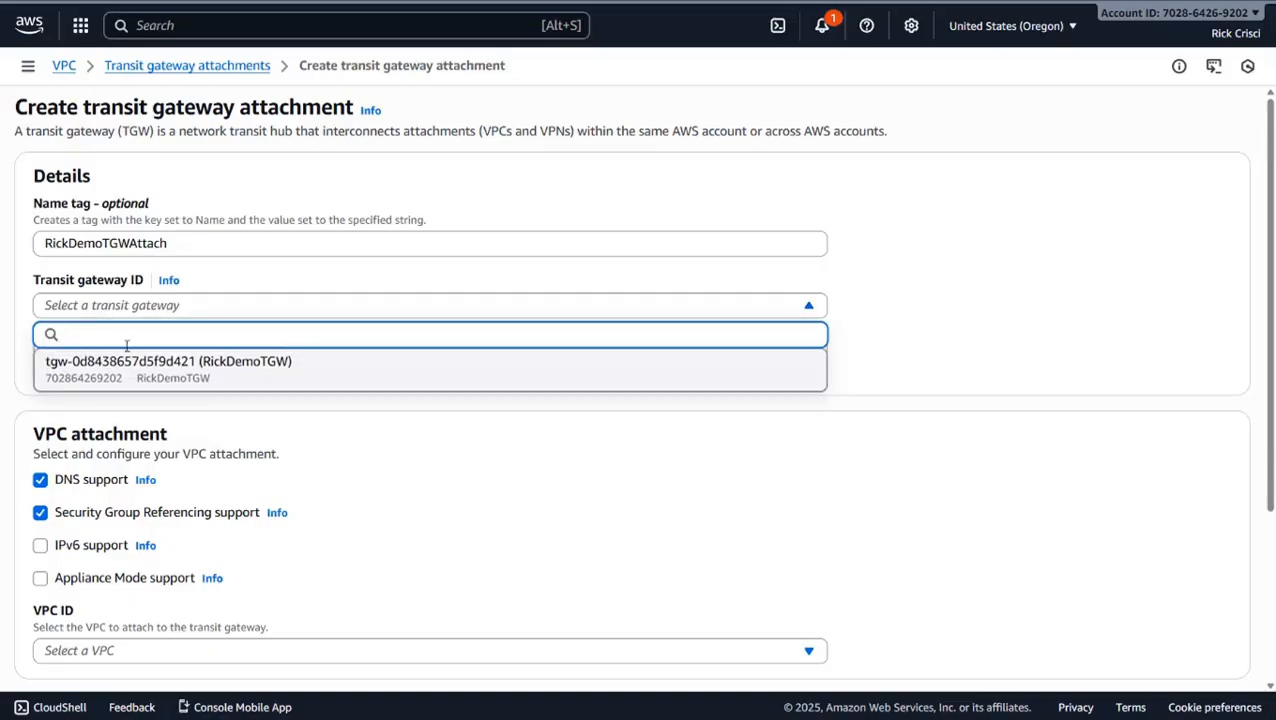
{"action": "left_click", "coordinate": [272, 373]}
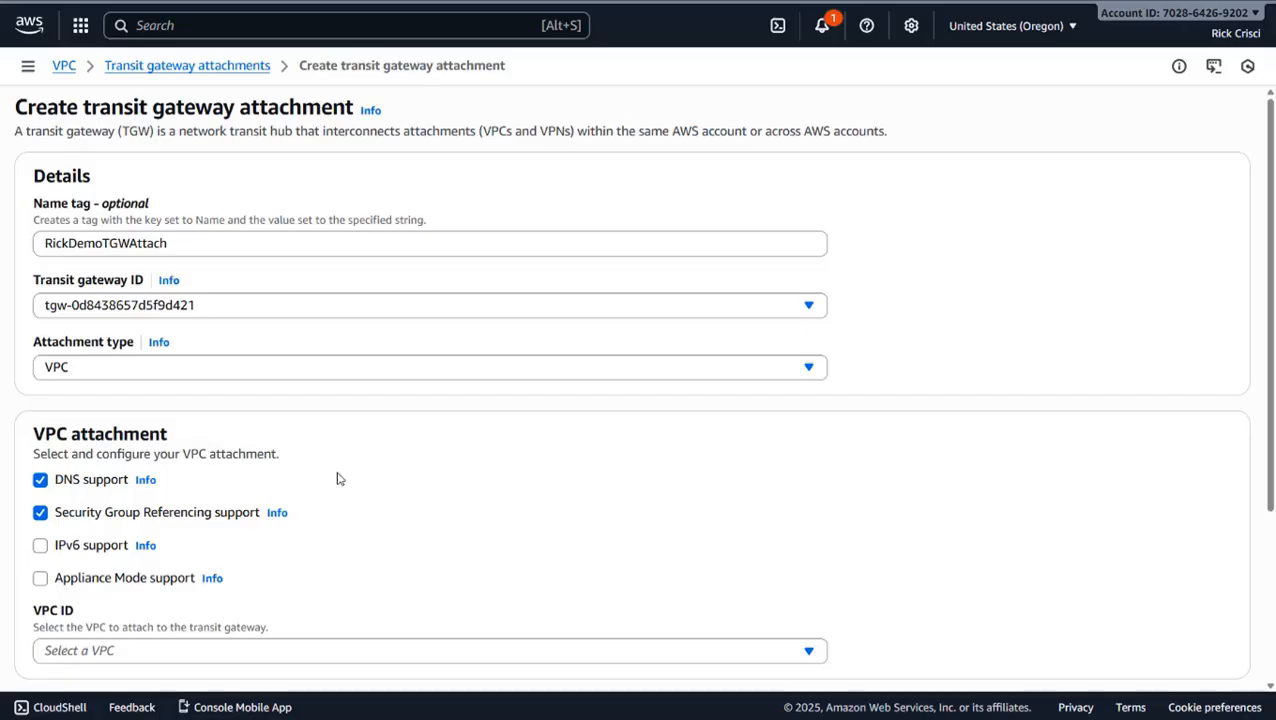
Step: Select vpc-033aa5ff0c617115c as the VPC to attach to the transit gateway
{"action": "scroll", "coordinate": [493, 490], "scroll_direction": "down", "scroll_amount": 3}
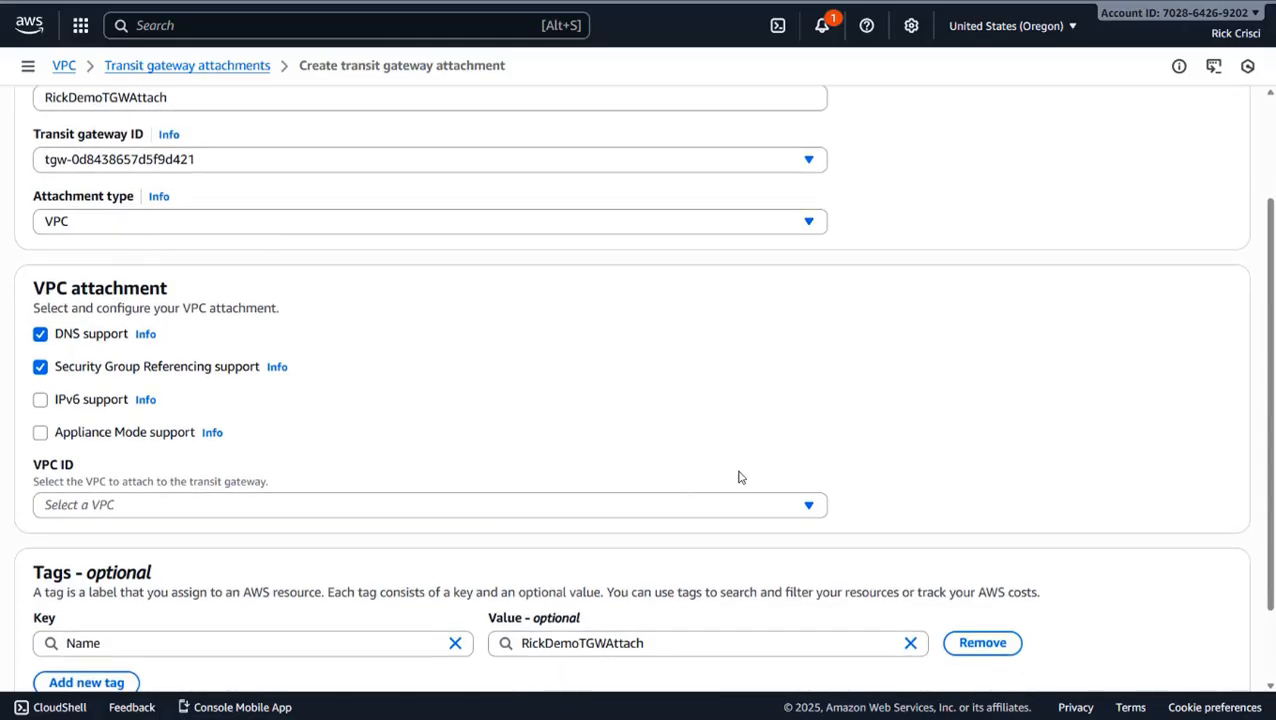
{"action": "scroll", "coordinate": [1085, 481], "scroll_direction": "down", "scroll_amount": 2}
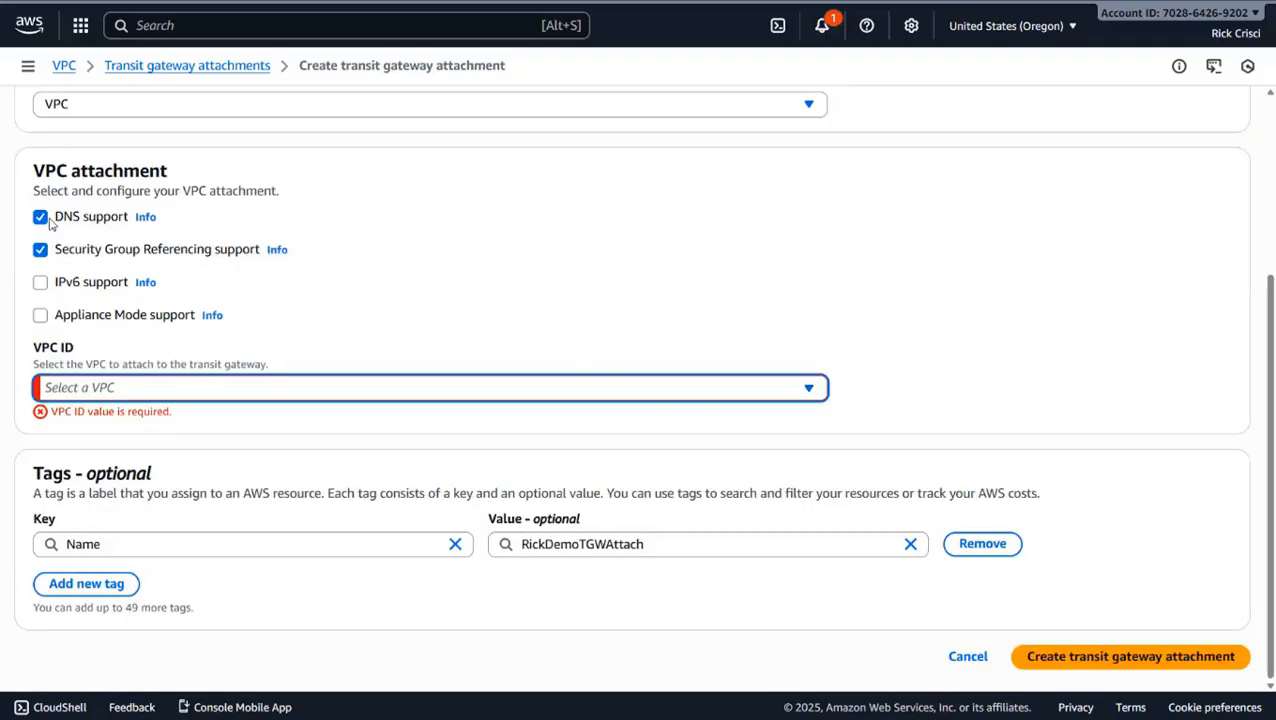
{"action": "left_click", "coordinate": [237, 397]}
{"action": "left_click", "coordinate": [211, 454]}
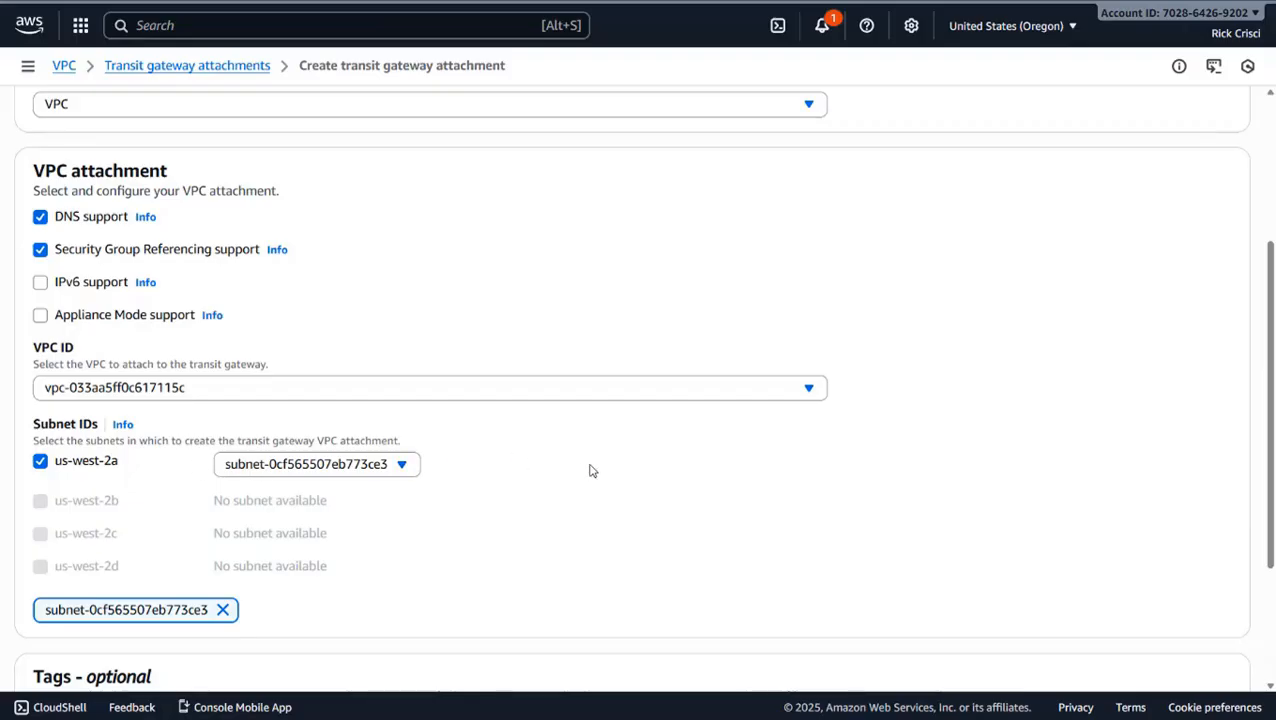
Step: Try PrivateSubnetAZ1 as the us-west-2a subnet for the attachment and switch back to PublicSubnet-AZ1
{"action": "scroll", "coordinate": [619, 473], "scroll_direction": "down", "scroll_amount": 3}
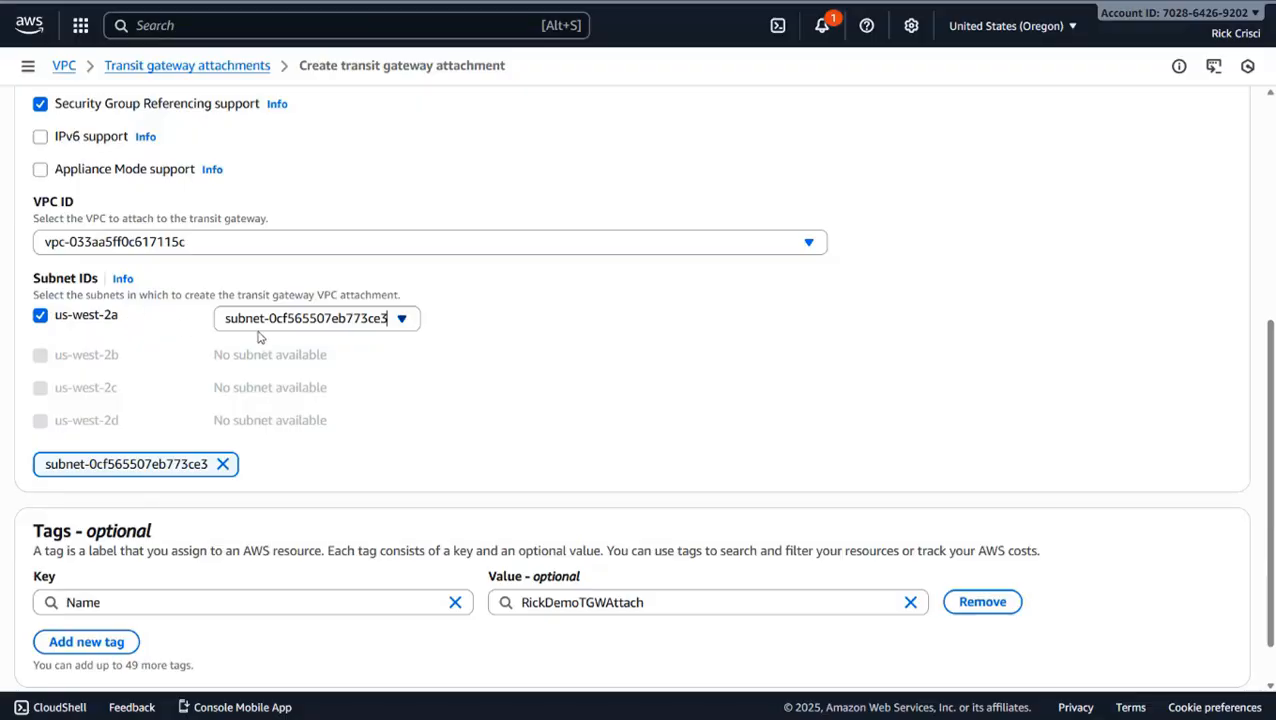
{"action": "left_click", "coordinate": [402, 320]}
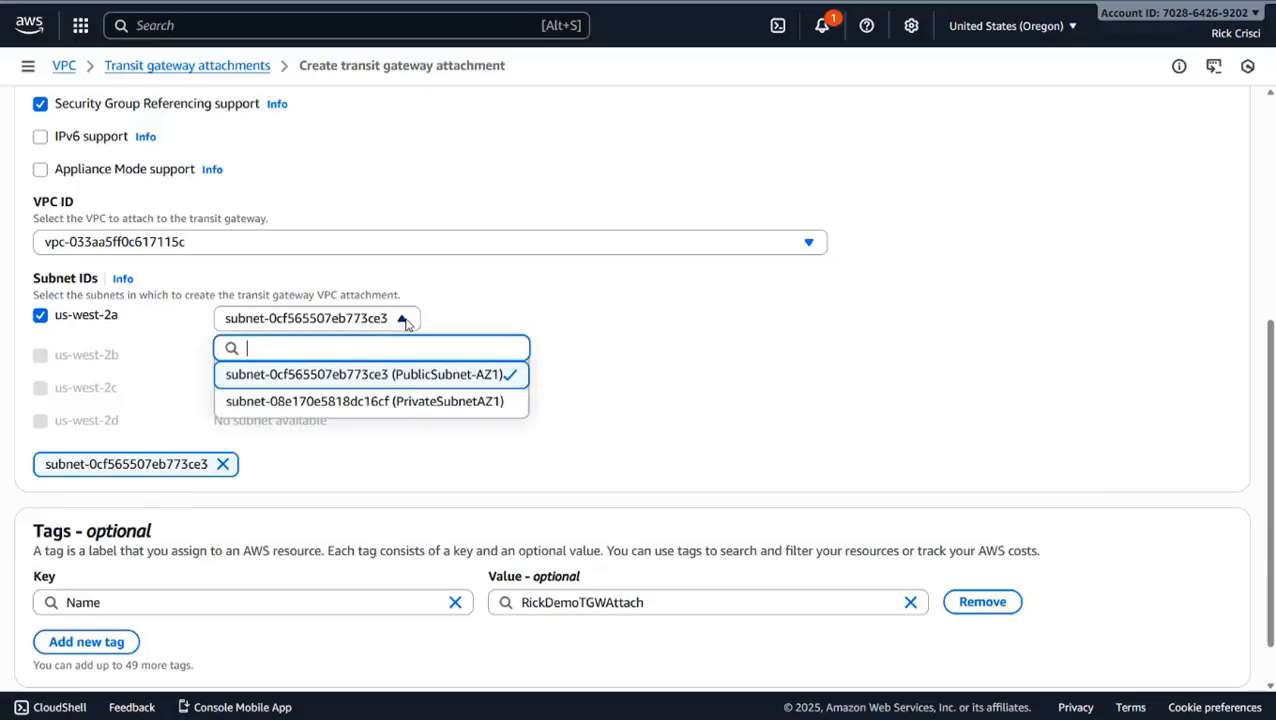
{"action": "left_click", "coordinate": [489, 402]}
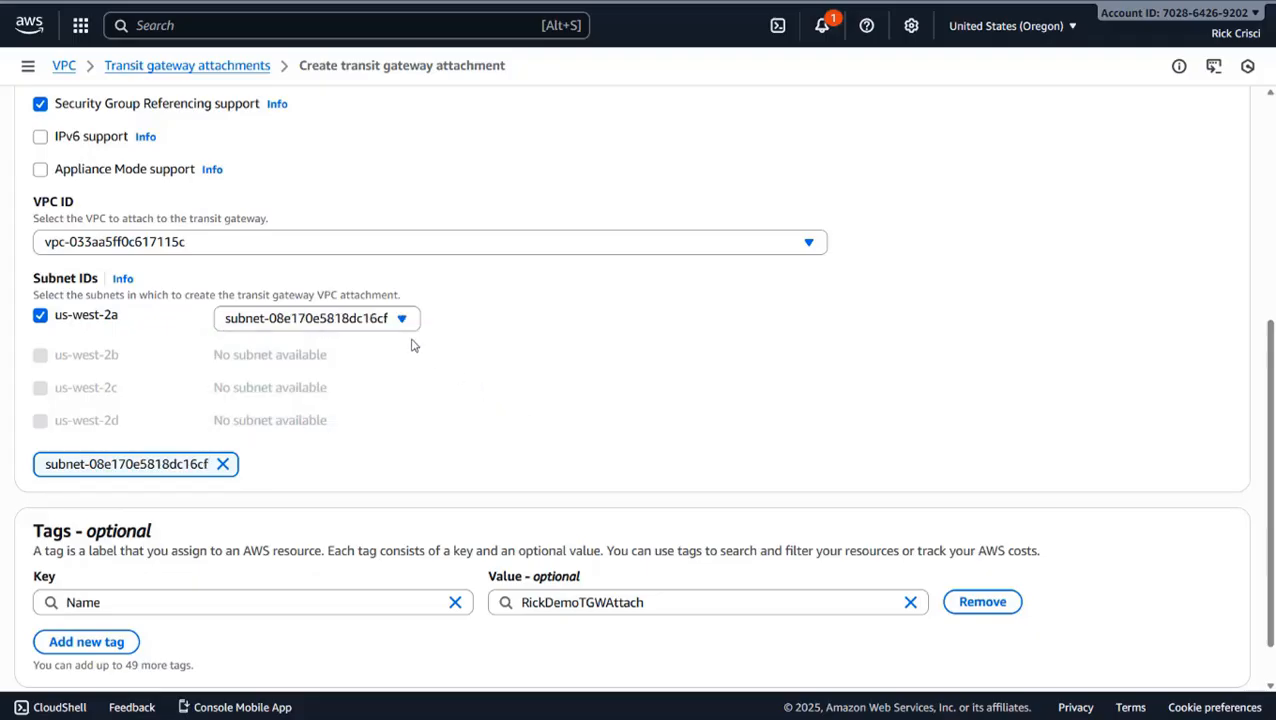
{"action": "left_click", "coordinate": [404, 320]}
{"action": "left_click", "coordinate": [520, 375]}
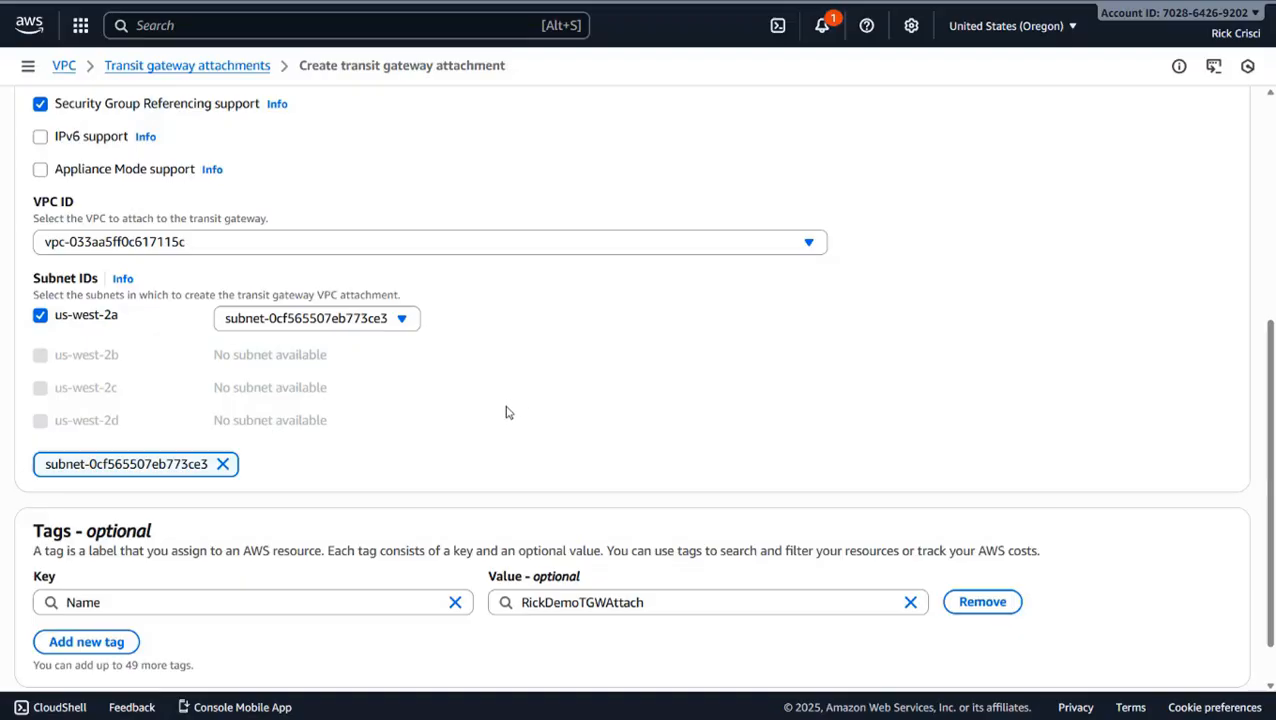
Step: Keep PublicSubnet-AZ1 as the us-west-2a subnet and create the RickDemoTGWAttach transit gateway attachment
{"action": "left_click", "coordinate": [401, 318]}
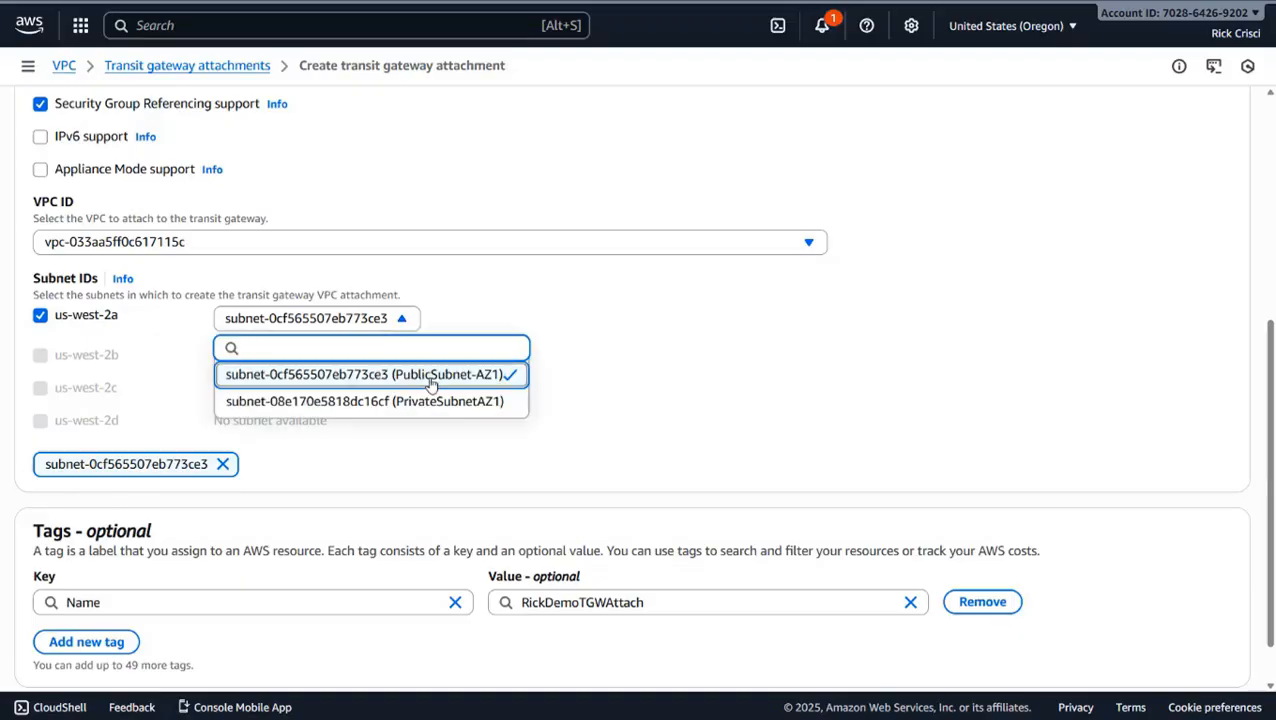
{"action": "left_click", "coordinate": [823, 347]}
{"action": "scroll", "coordinate": [823, 347], "scroll_direction": "down", "scroll_amount": 1}
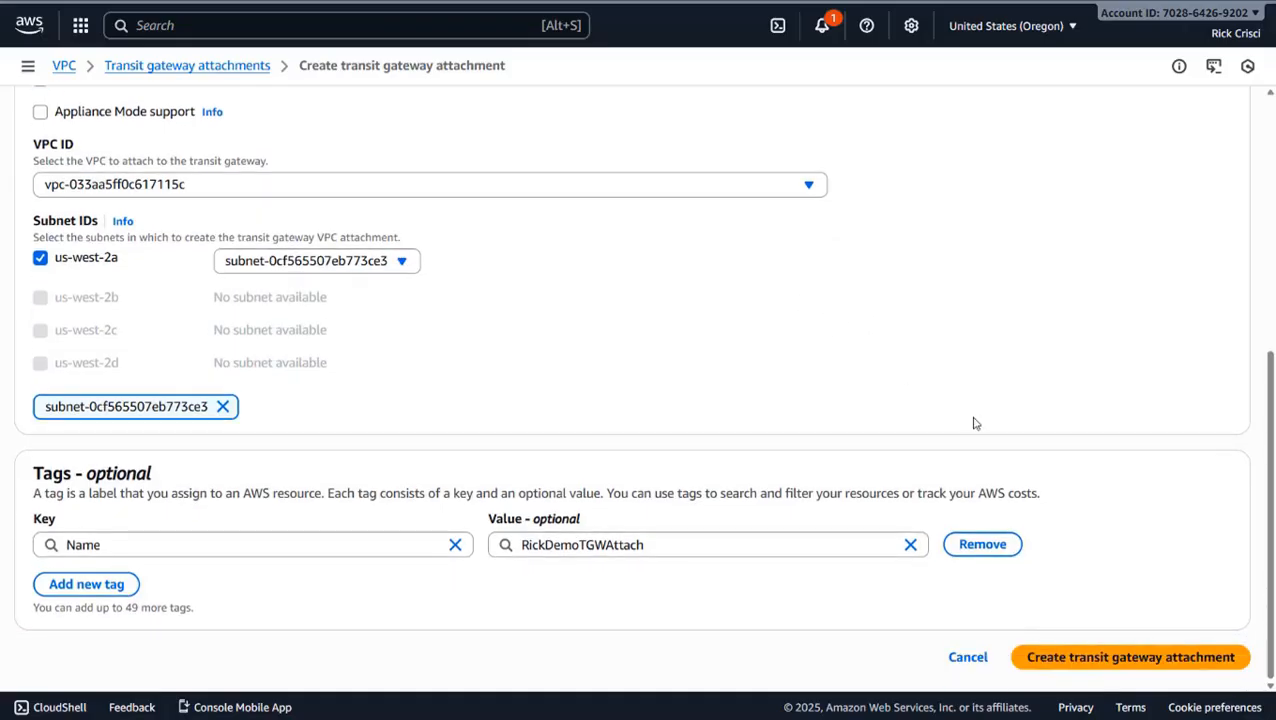
{"action": "left_click", "coordinate": [1117, 659]}
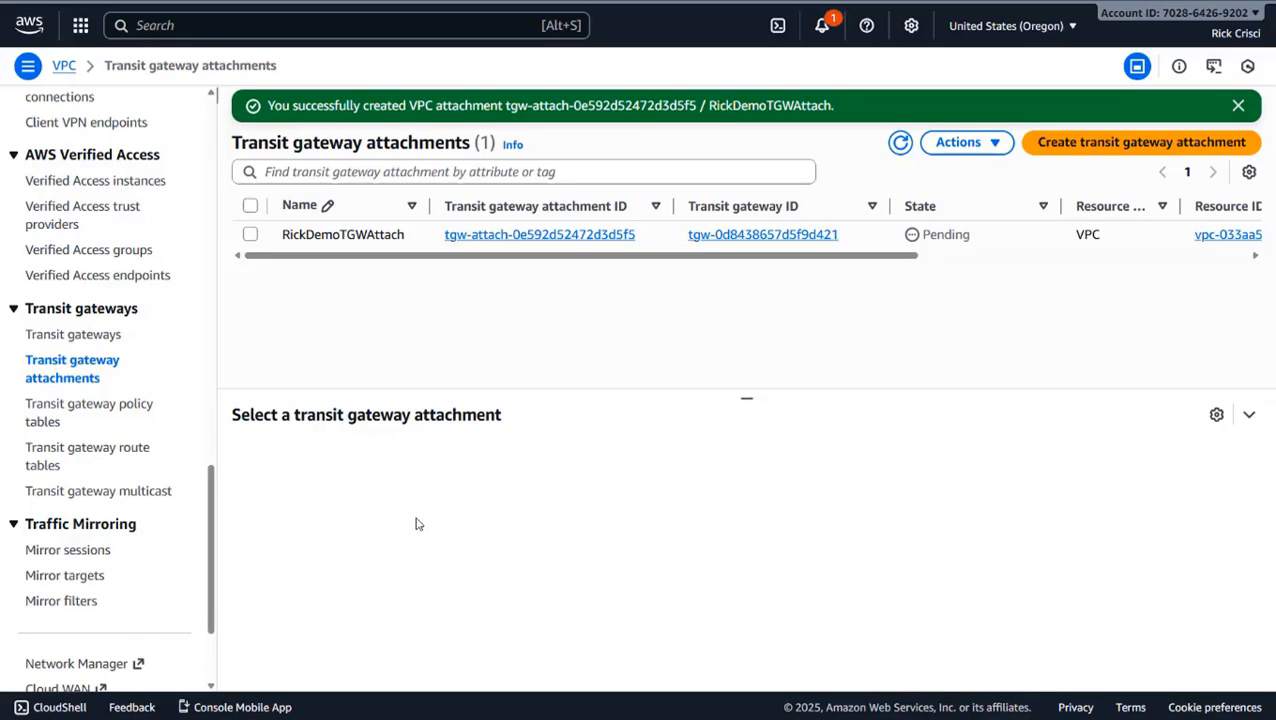
Step: Start another transit gateway attachment named PeerVPCTGWattach and assign it to transit gateway tgw-0d8438657d5f9d421
{"action": "left_click", "coordinate": [1088, 148]}
{"action": "left_click", "coordinate": [47, 243]}
{"action": "type", "text": "PeerVPCTGWattach"}
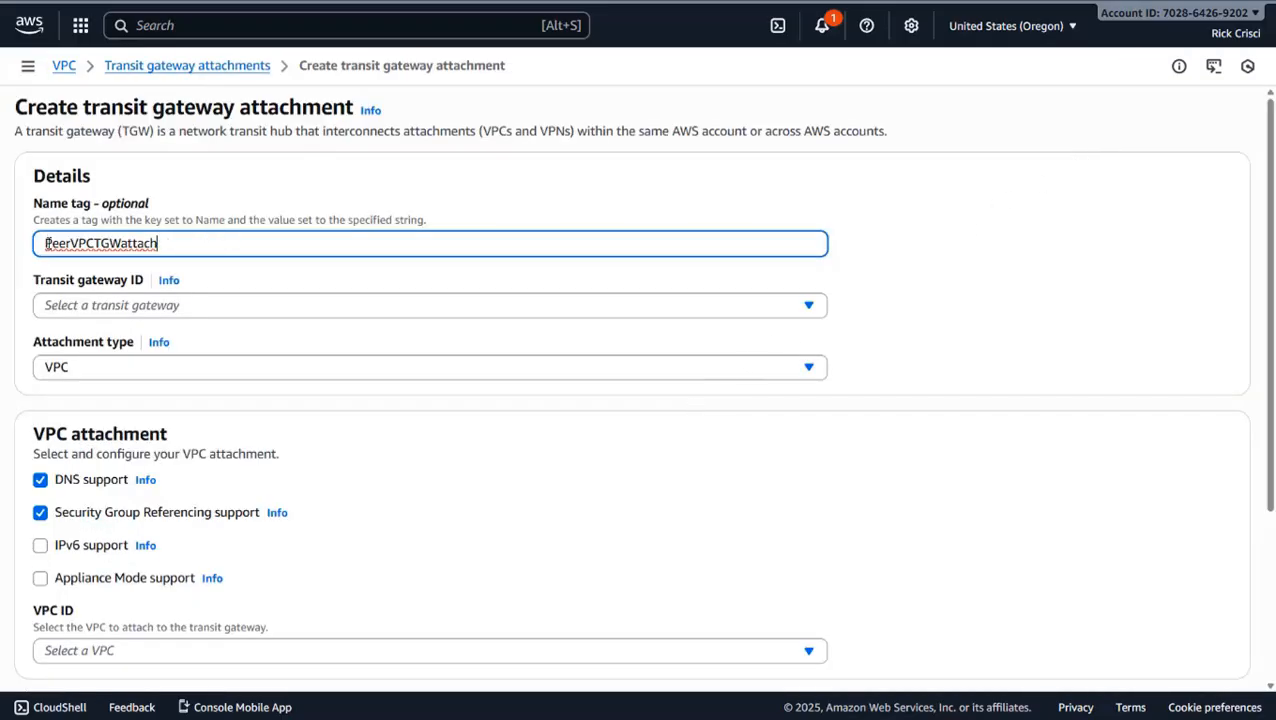
{"action": "left_click_drag", "start_coordinate": [47, 243], "coordinate": [93, 243]}
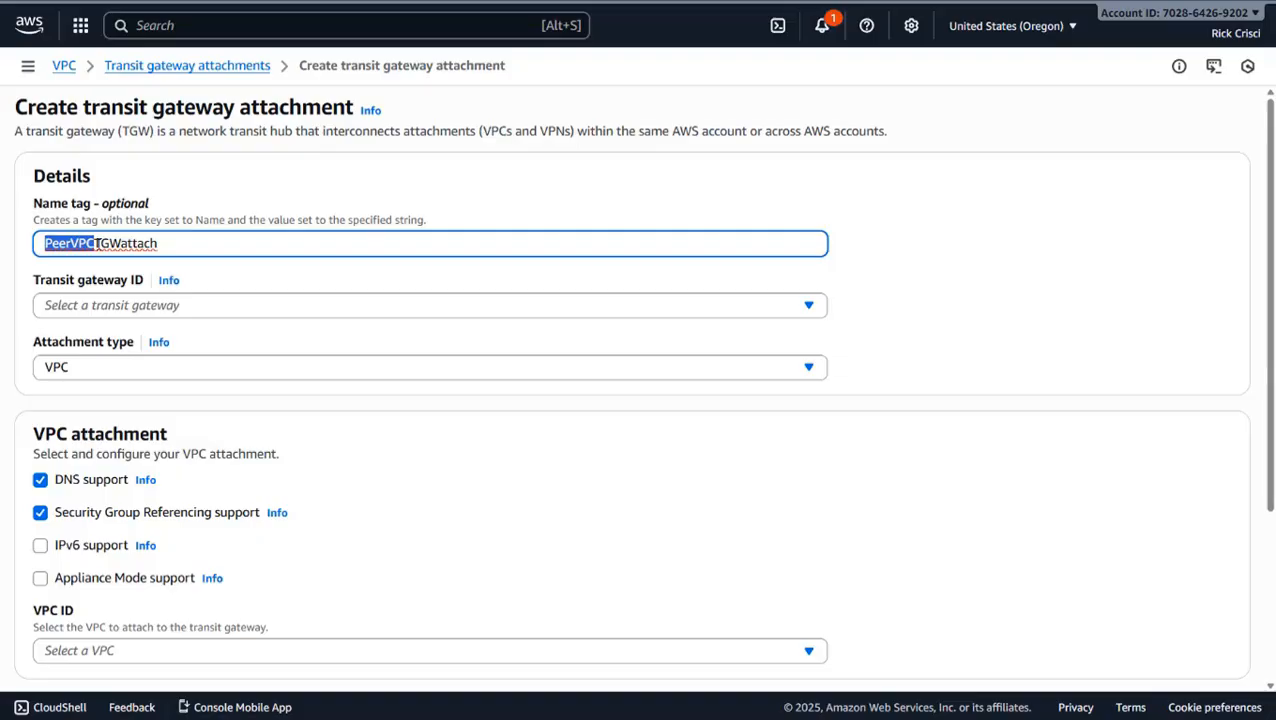
{"action": "left_click_drag", "start_coordinate": [97, 243], "coordinate": [199, 243]}
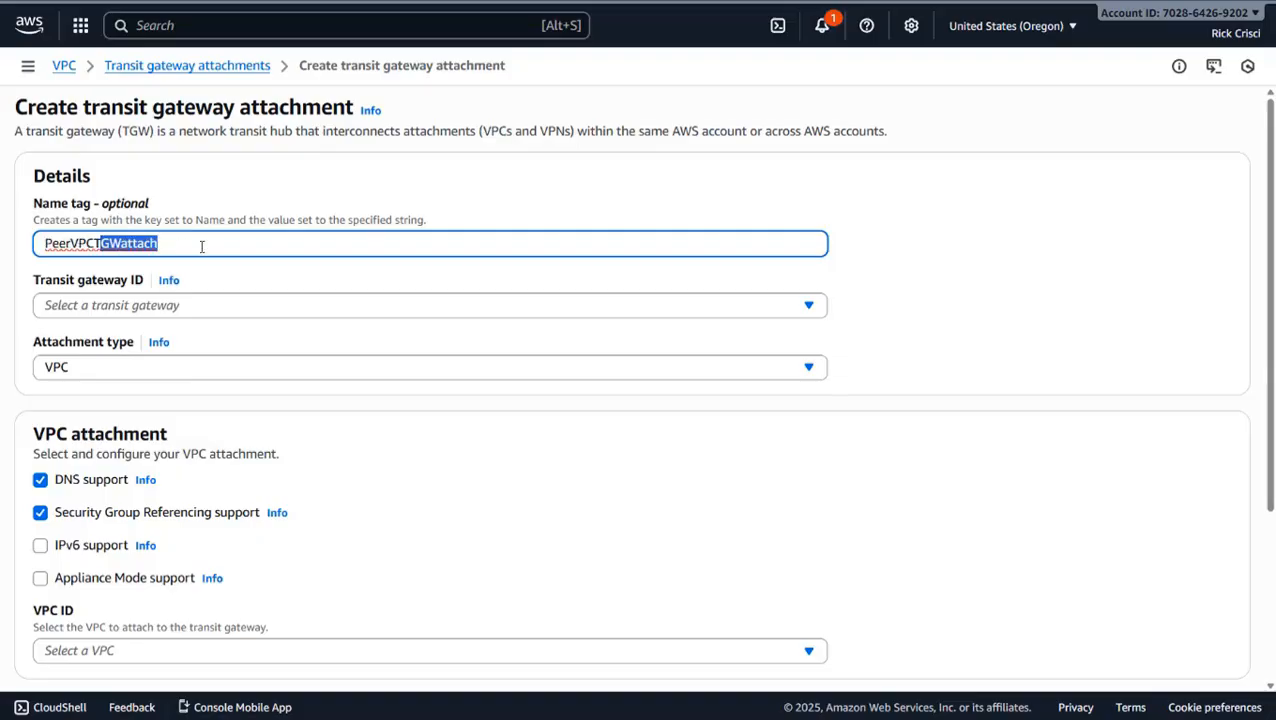
{"action": "left_click", "coordinate": [141, 311]}
{"action": "left_click", "coordinate": [135, 371]}
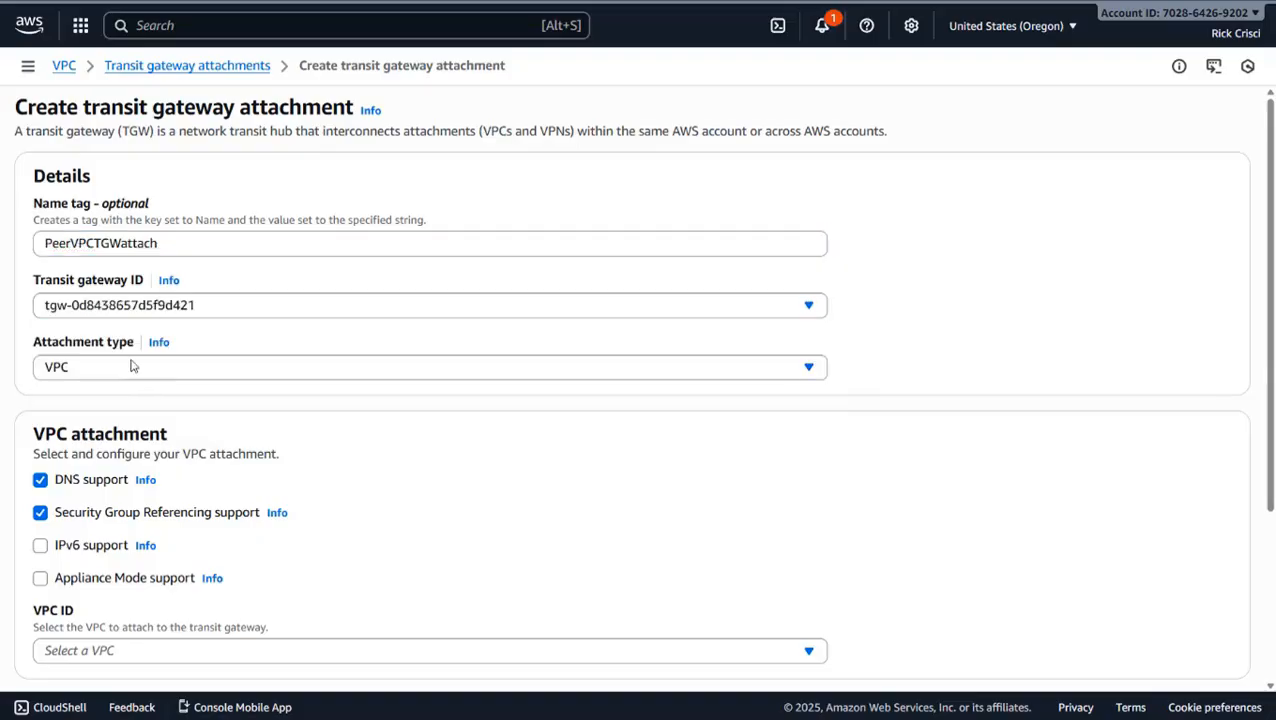
Step: Select vpc-0c21dc49e71c777eb (PeerVPC) as the VPC for the PeerVPCTGWattach attachment
{"action": "scroll", "coordinate": [960, 512], "scroll_direction": "down", "scroll_amount": 2}
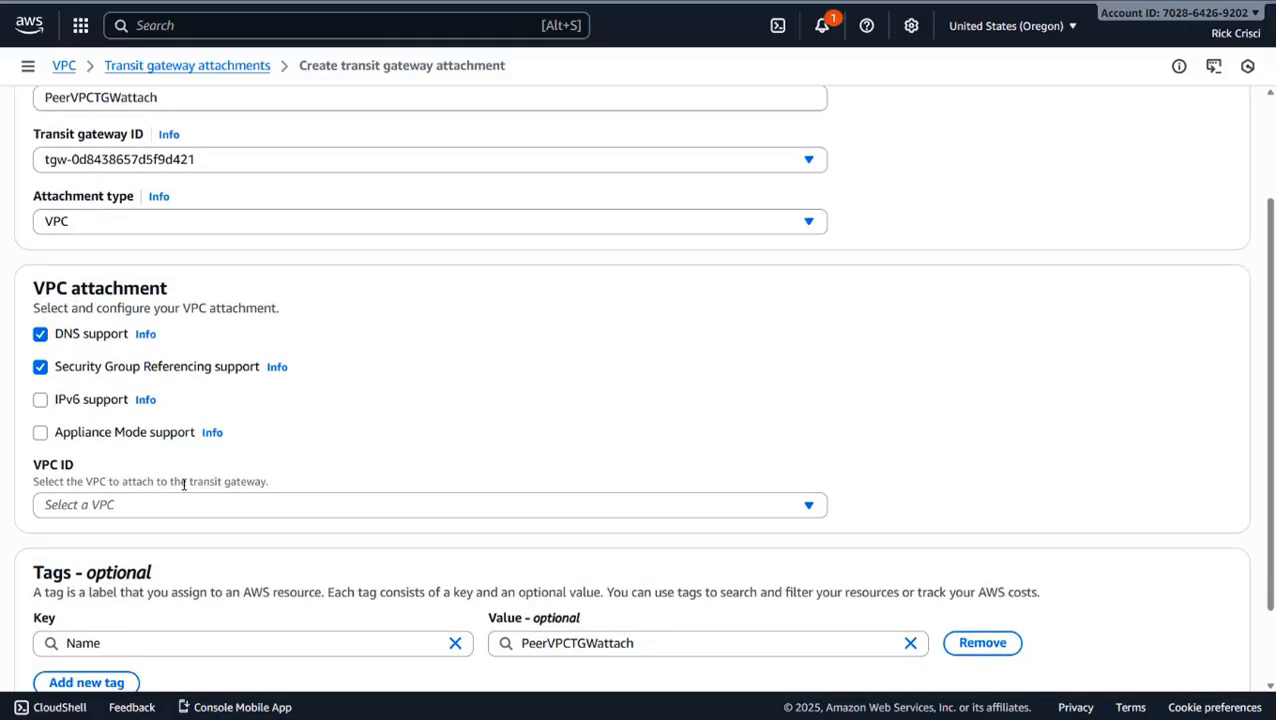
{"action": "left_click", "coordinate": [184, 509]}
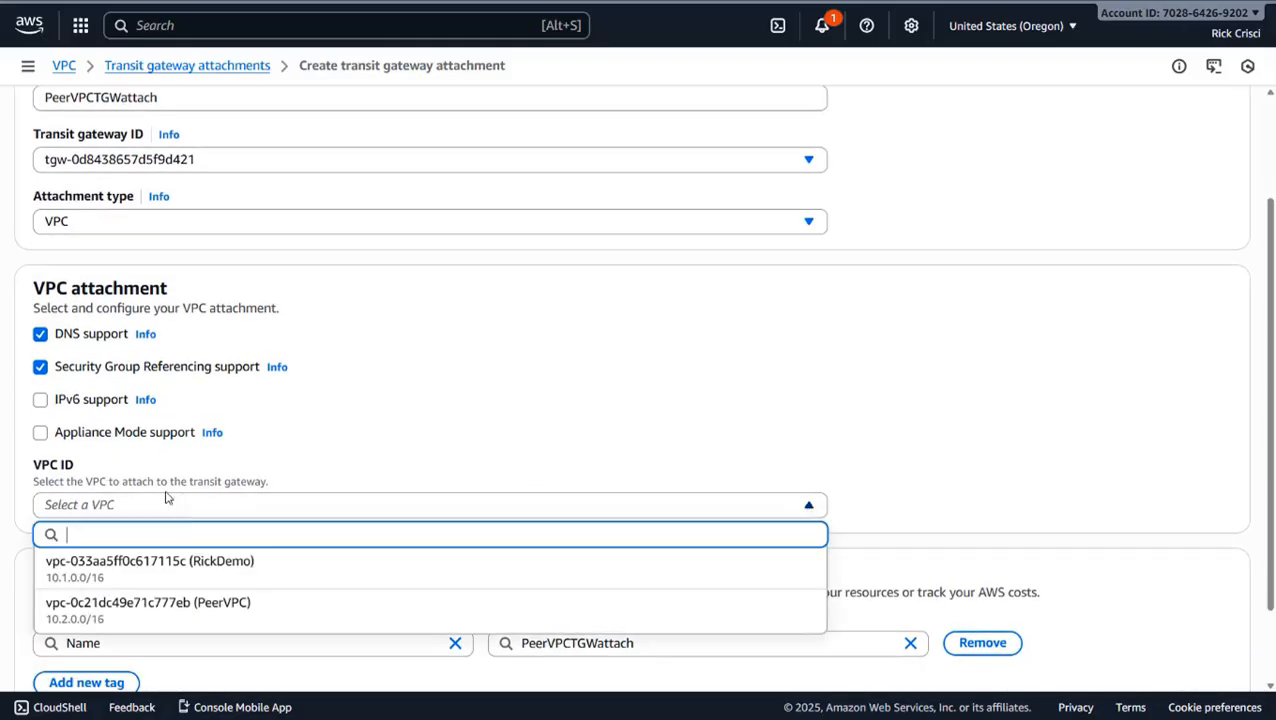
{"action": "left_click", "coordinate": [200, 612]}
{"action": "scroll", "coordinate": [1003, 587], "scroll_direction": "down", "scroll_amount": 3}
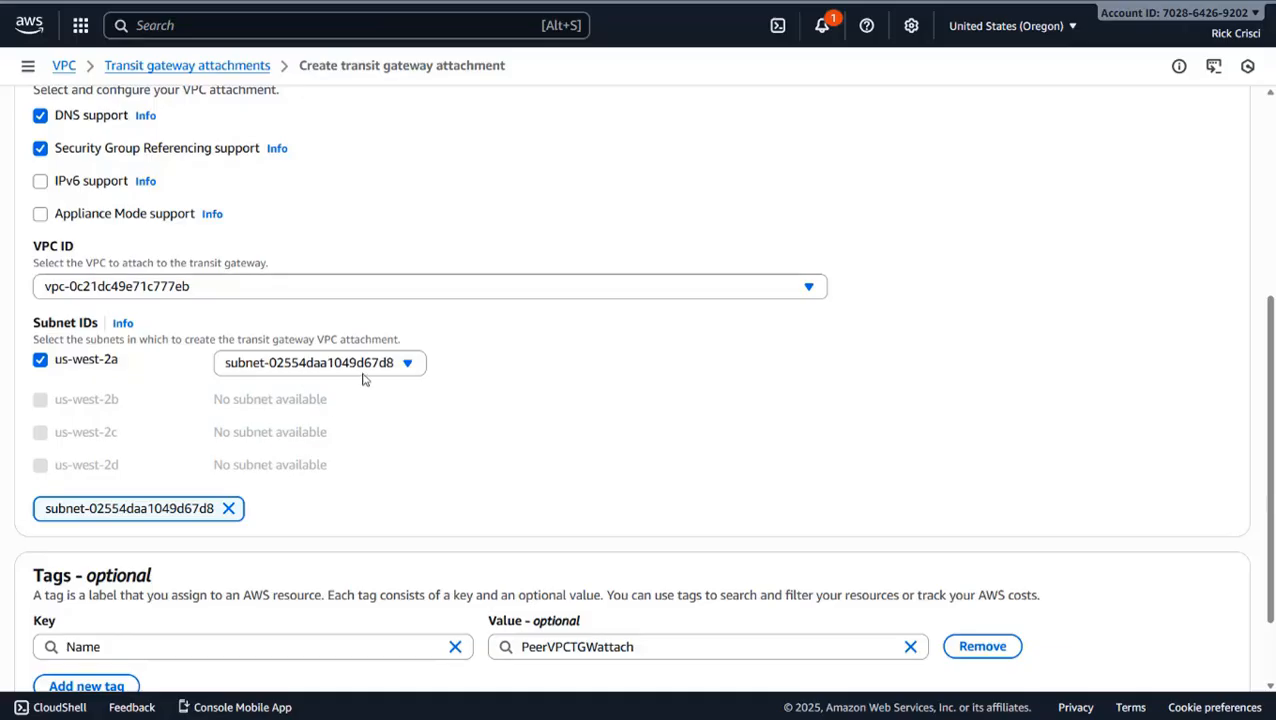
Step: Keep subnet-02554daa1049d67d8 for us-west-2a and create the PeerVPCTGWattach transit gateway attachment
{"action": "left_click", "coordinate": [364, 376]}
{"action": "left_click", "coordinate": [328, 421]}
{"action": "scroll", "coordinate": [869, 493], "scroll_direction": "down", "scroll_amount": 2}
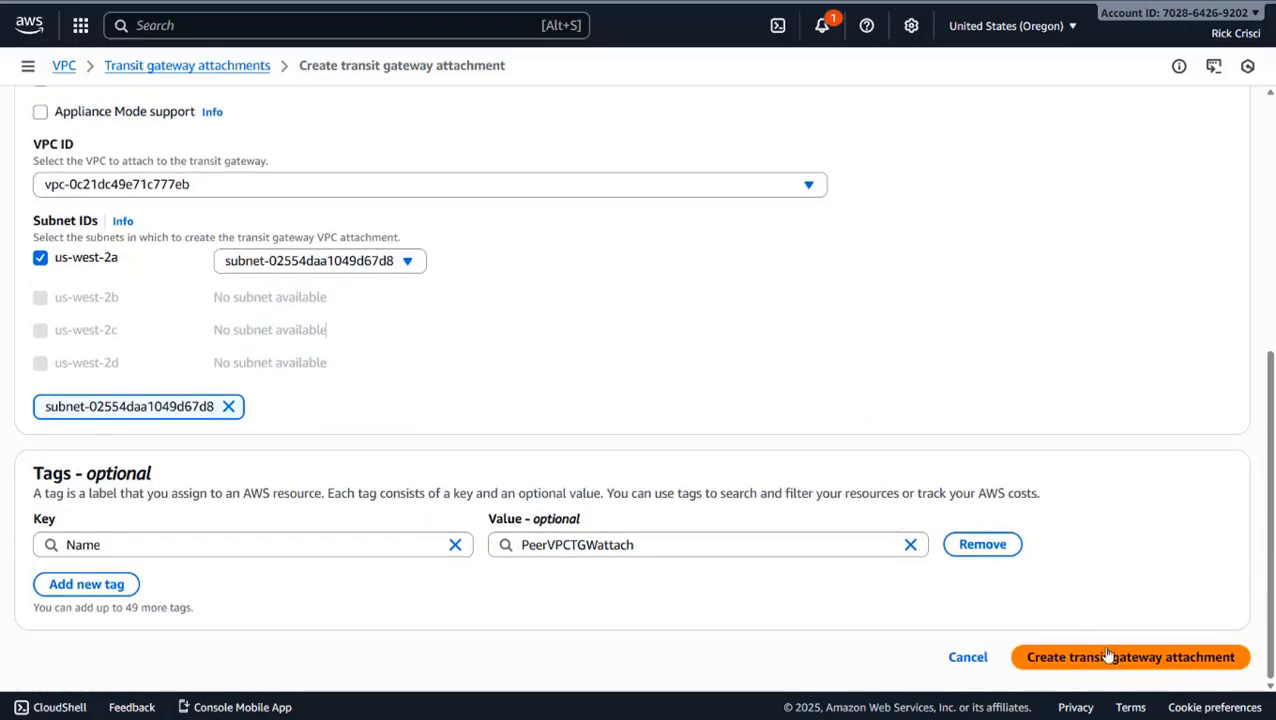
{"action": "left_click", "coordinate": [1103, 656]}
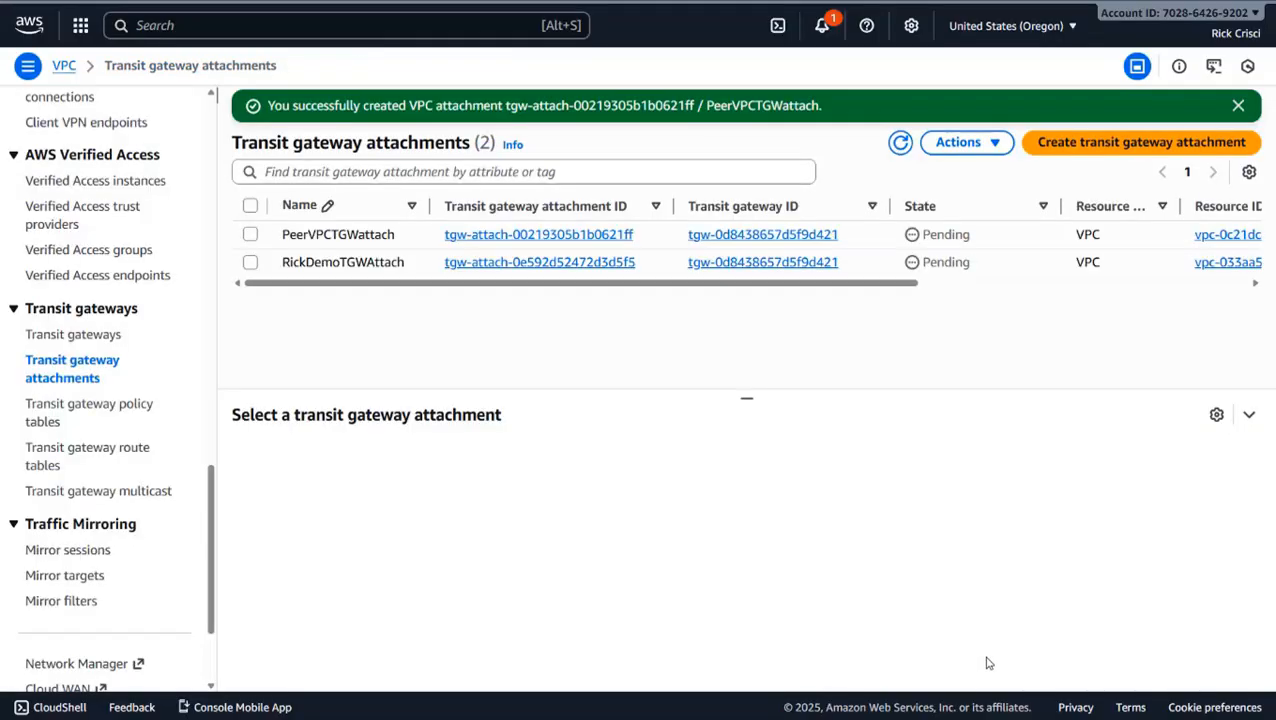
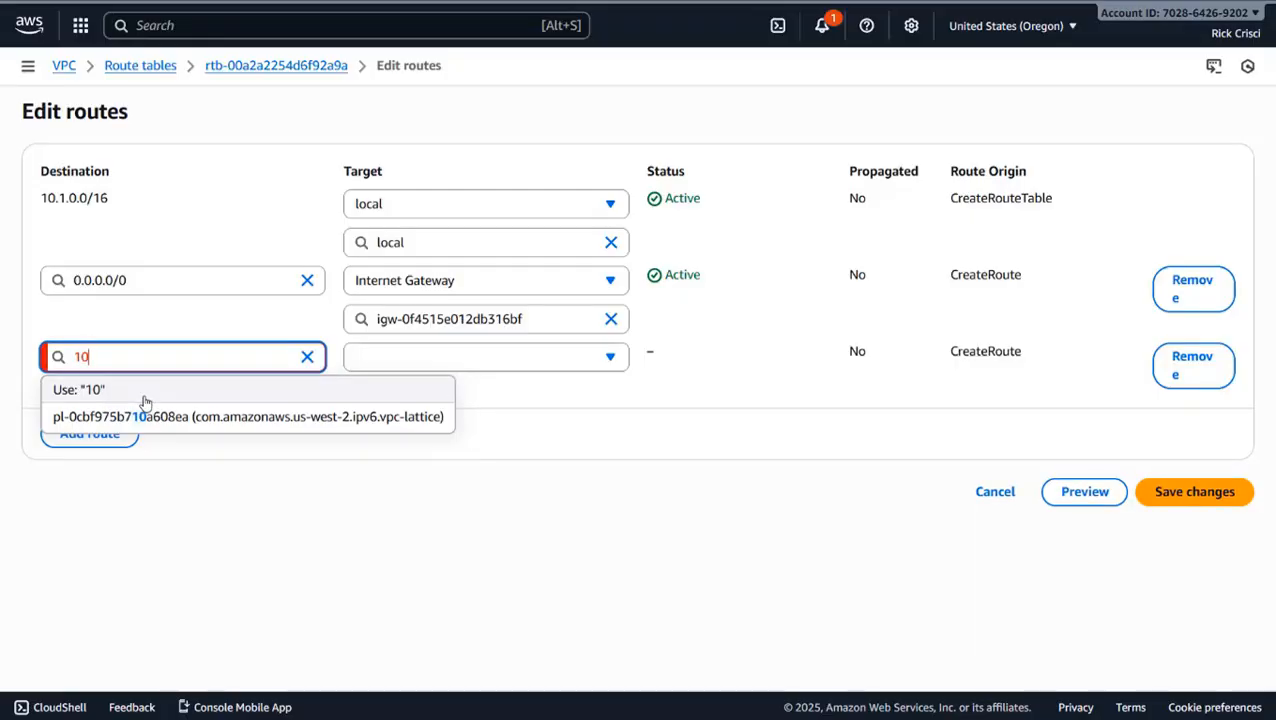
Step: Set the destination of the new route in the PublicIGWRoute table to 10.2.101.0/24
{"action": "type", "text": "01"}
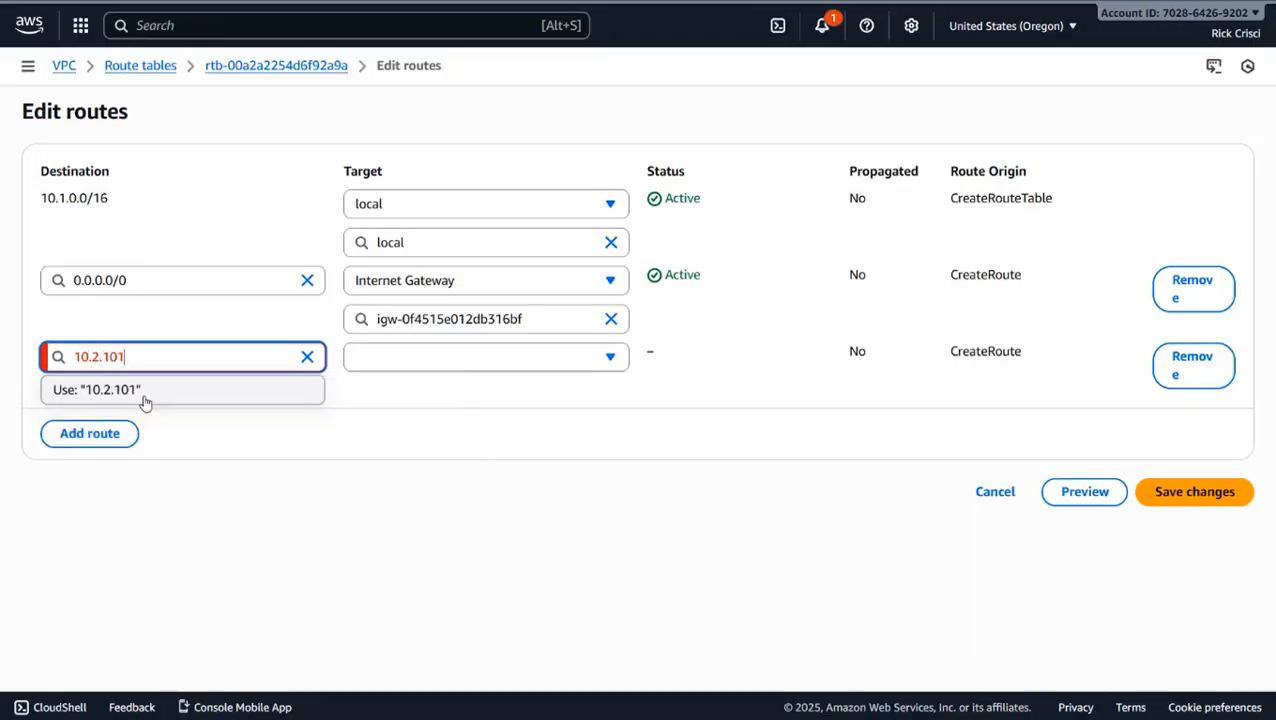
{"action": "type", "text": ".0/24"}
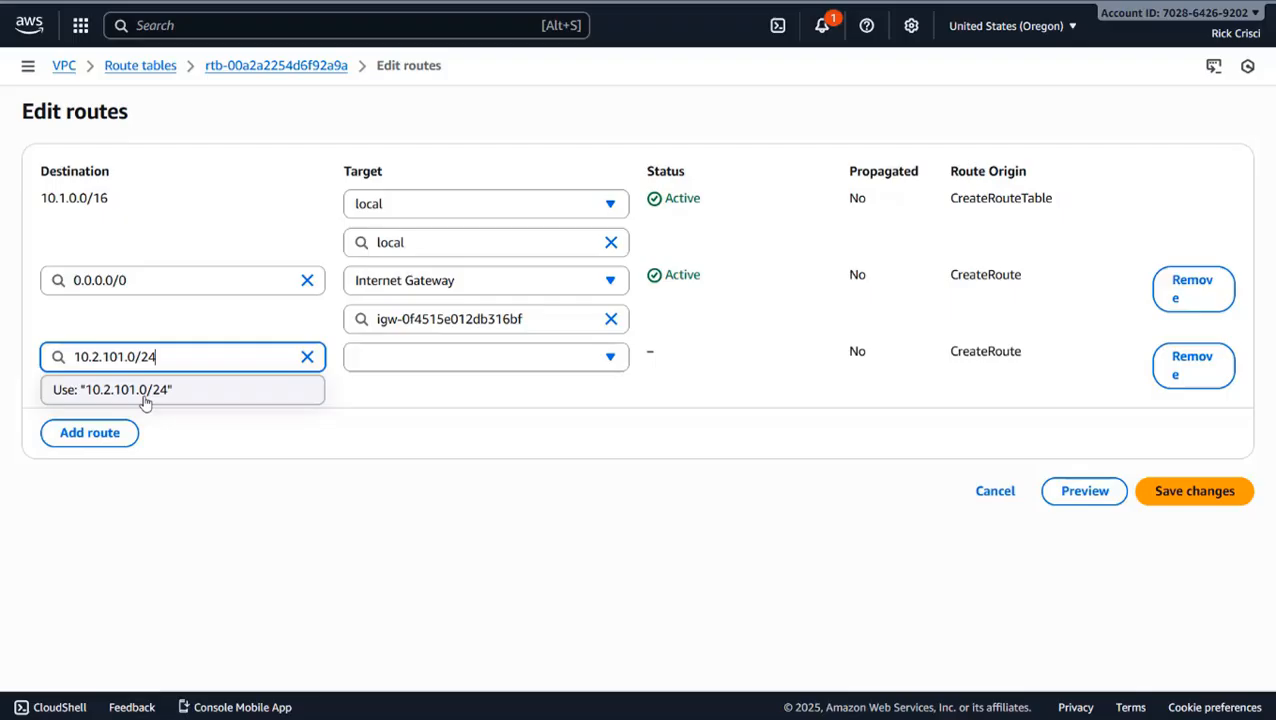
{"action": "left_click", "coordinate": [145, 390]}
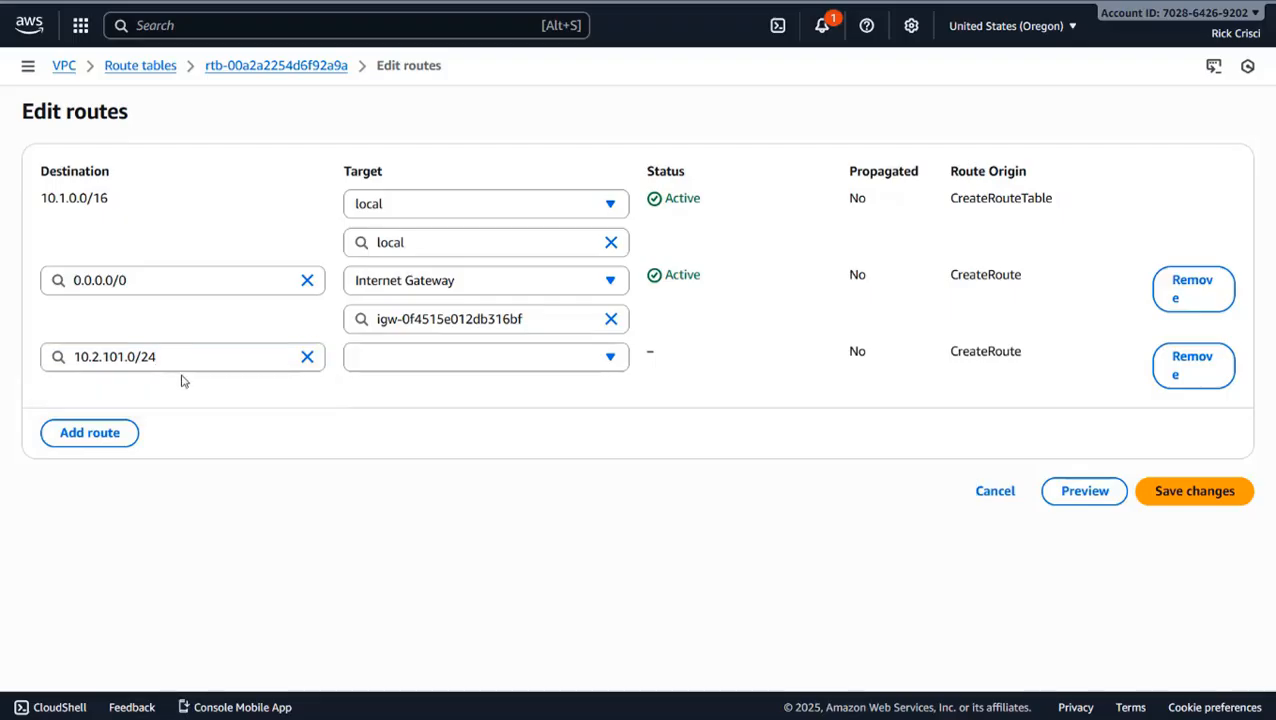
Step: Target the 10.2.101.0/24 route at transit gateway tgw-0d8438657d5f9d421 and save the route changes
{"action": "left_click", "coordinate": [436, 358]}
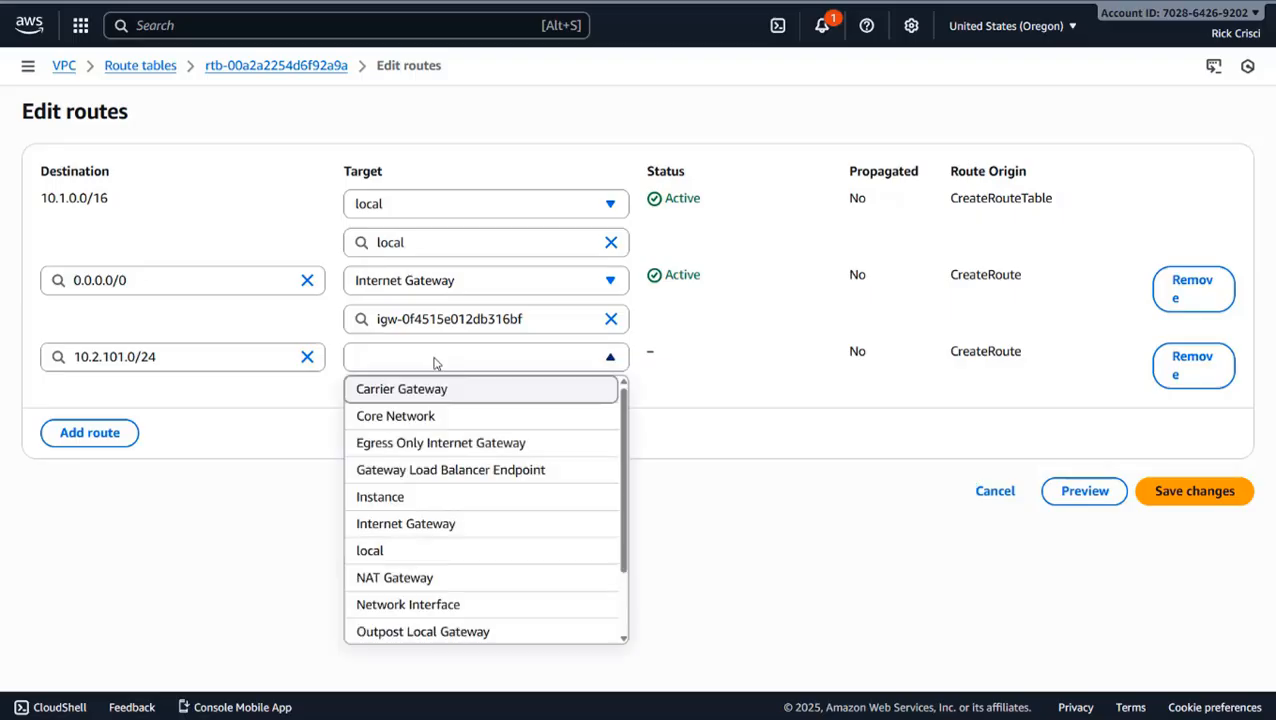
{"action": "scroll", "coordinate": [475, 604], "scroll_direction": "down", "scroll_amount": 2}
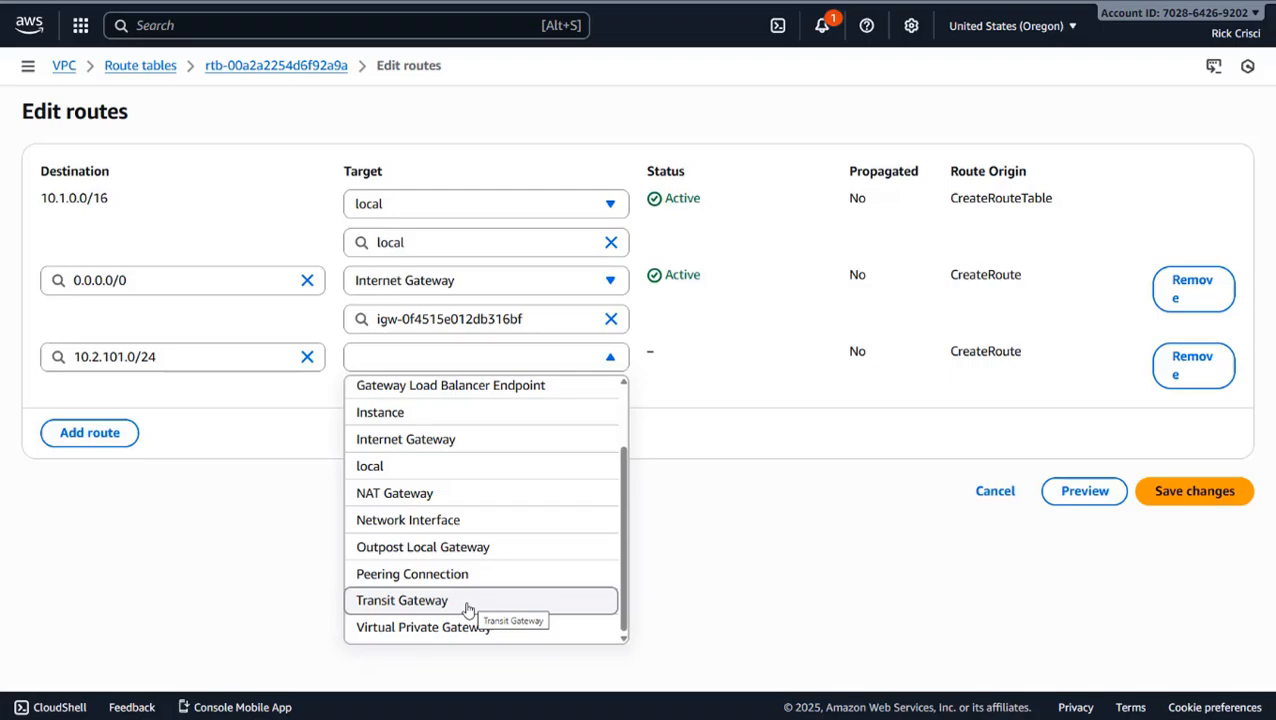
{"action": "left_click", "coordinate": [467, 603]}
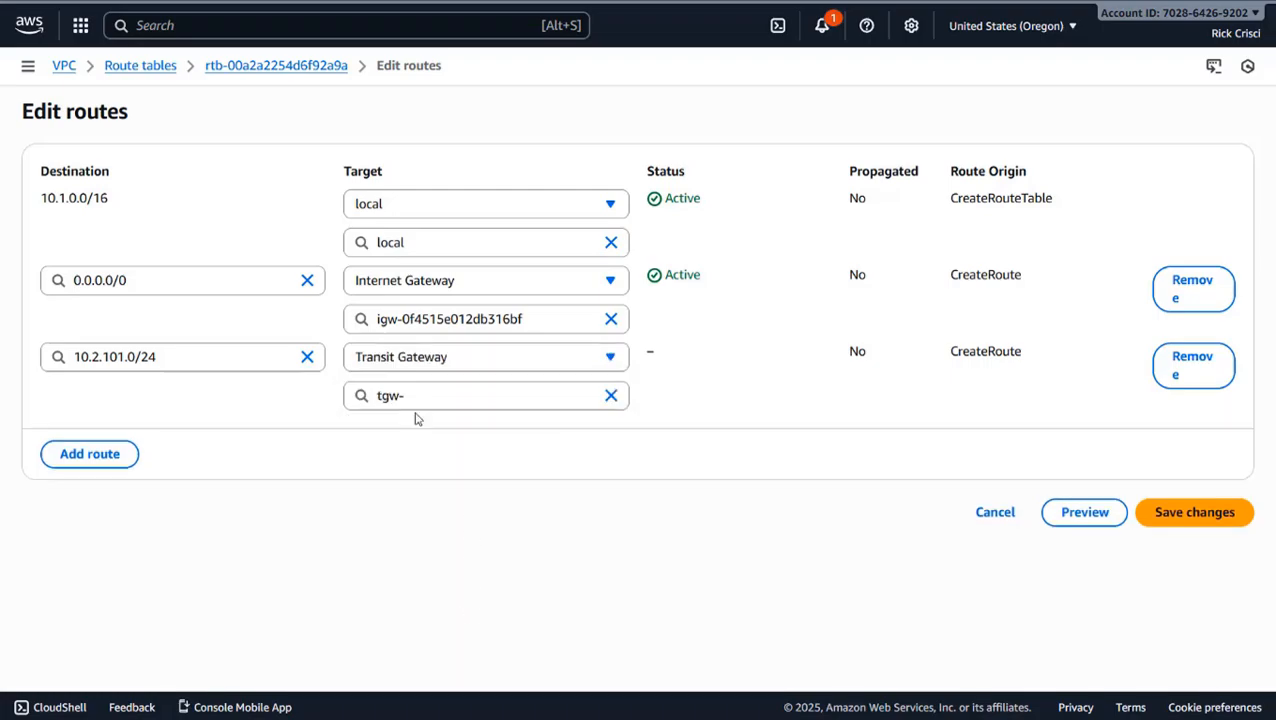
{"action": "left_click", "coordinate": [452, 400]}
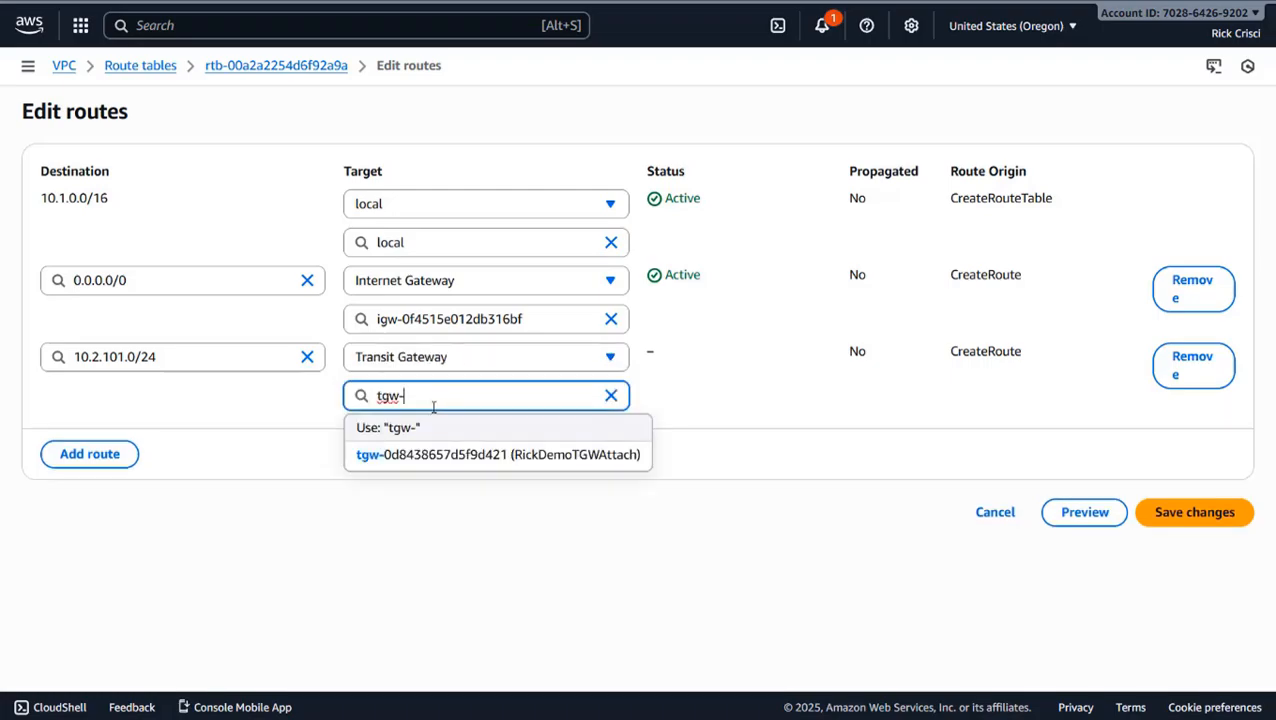
{"action": "left_click", "coordinate": [525, 454]}
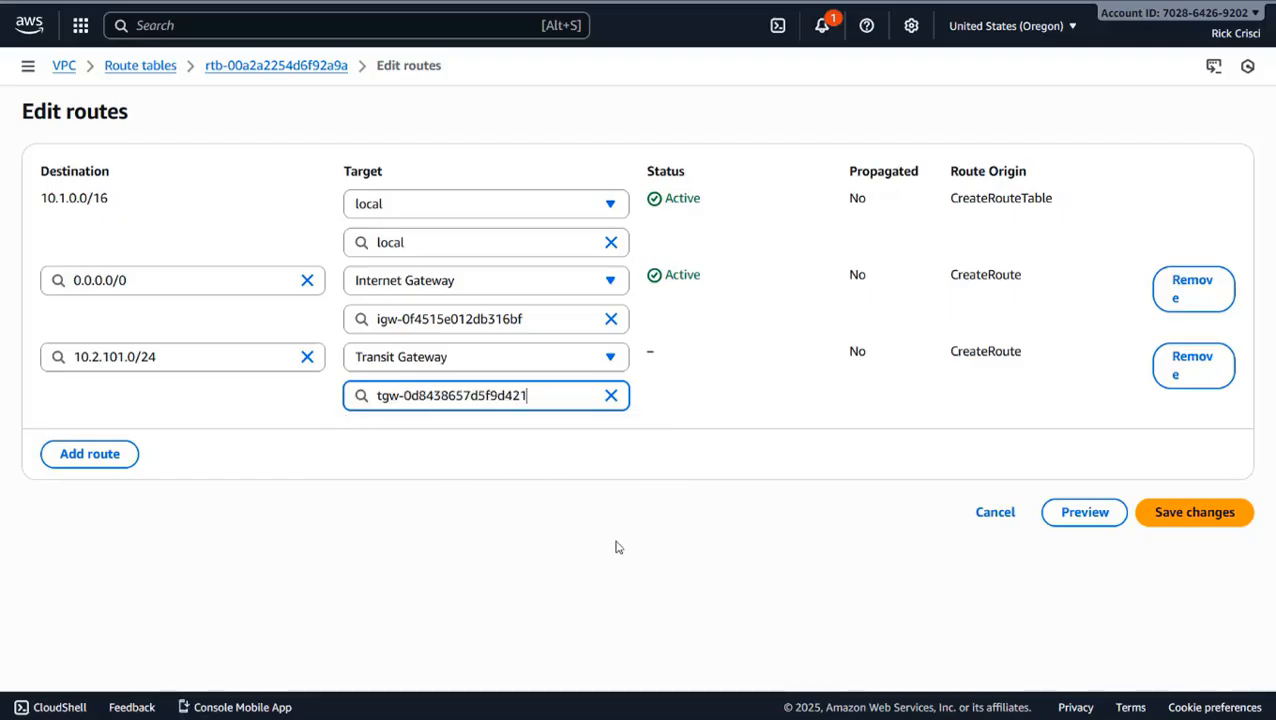
{"action": "left_click", "coordinate": [1175, 515]}
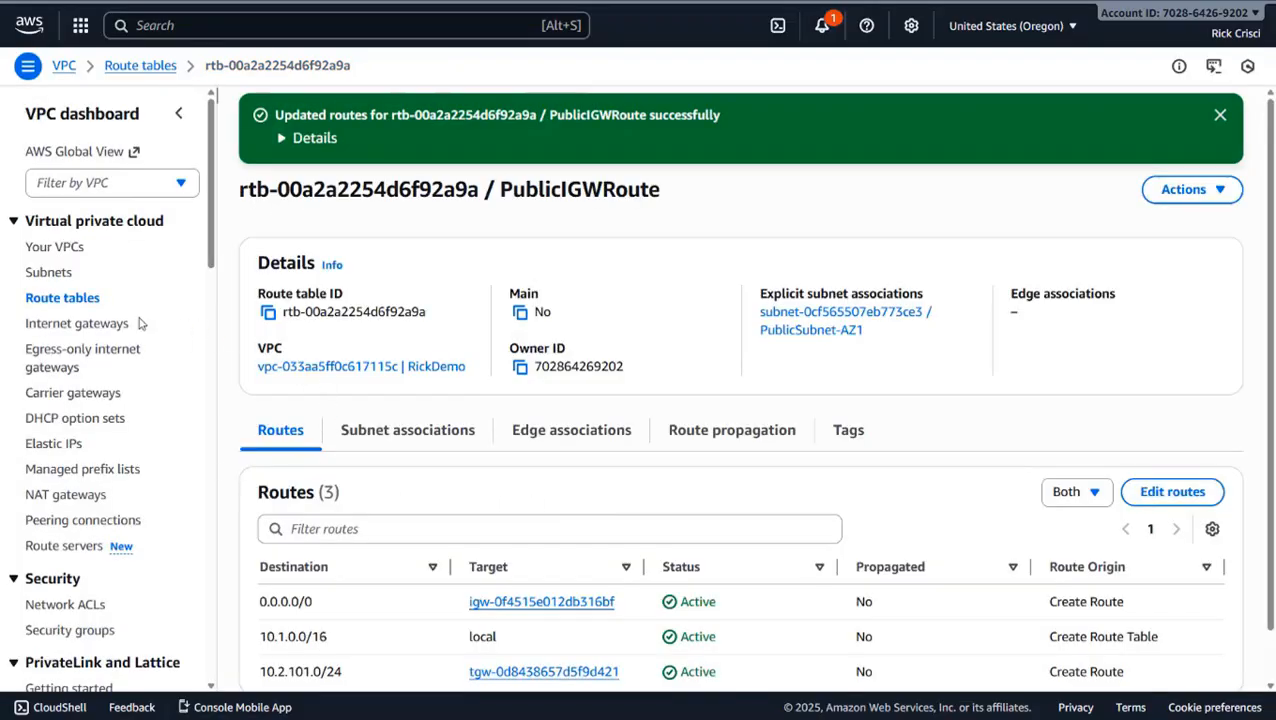
Step: Open the routes of the PeeringMainLocalOnly route table for editing
{"action": "left_click", "coordinate": [51, 300]}
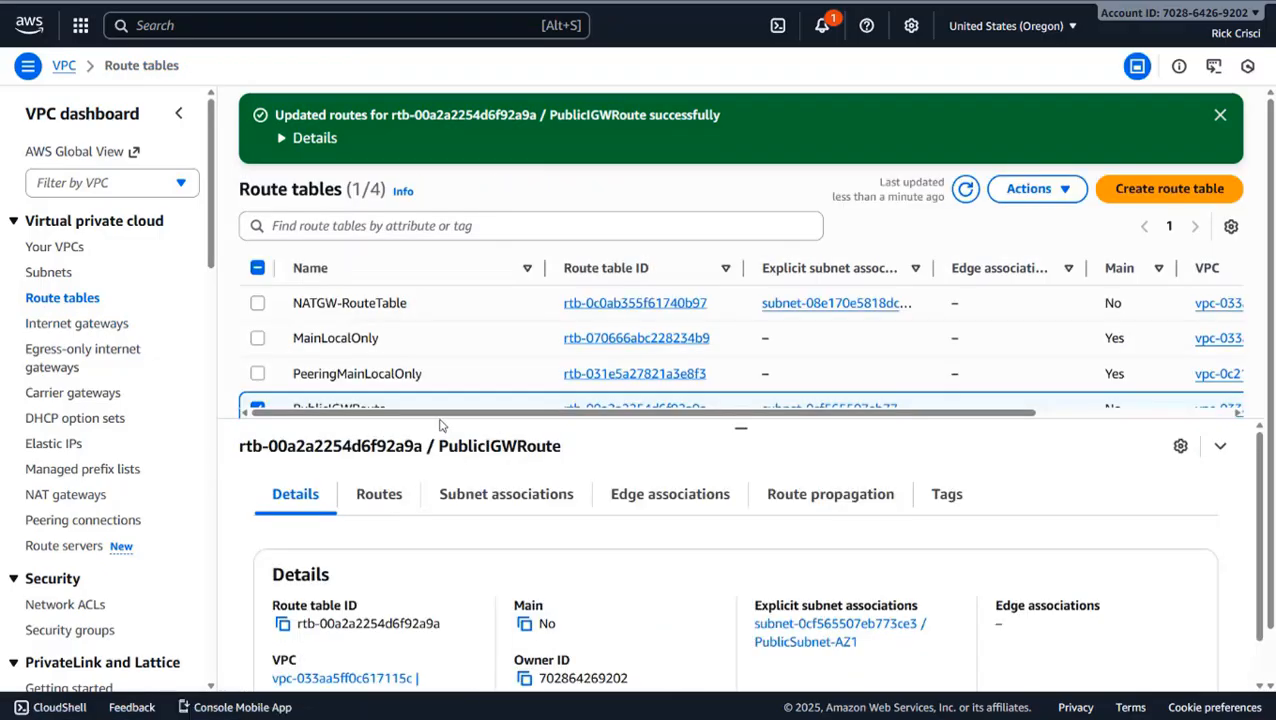
{"action": "left_click", "coordinate": [320, 373]}
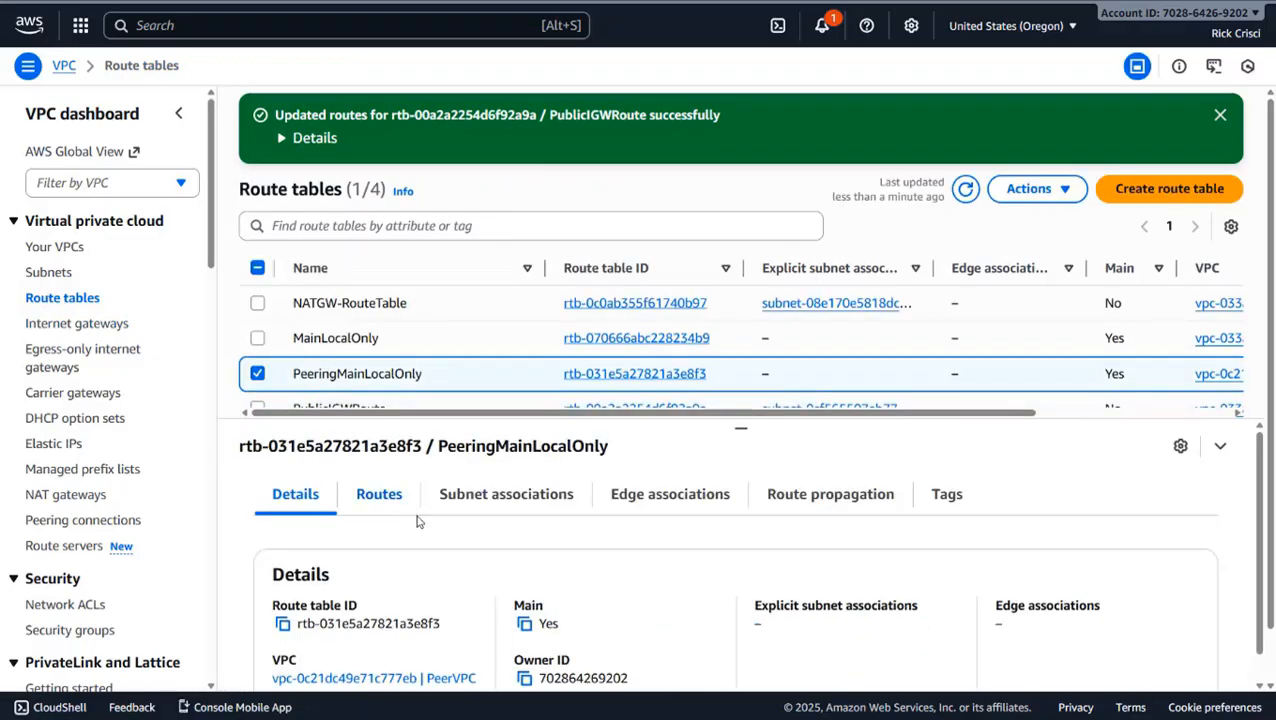
{"action": "left_click", "coordinate": [381, 496]}
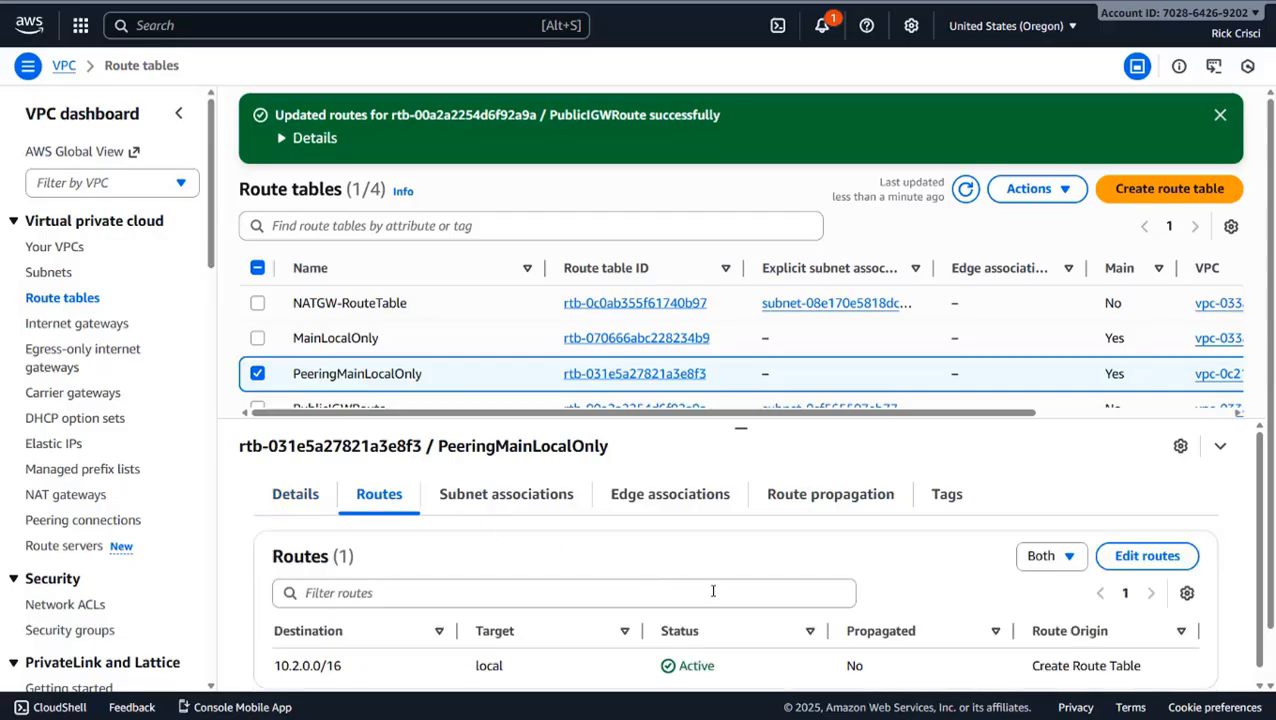
{"action": "left_click", "coordinate": [1142, 544]}
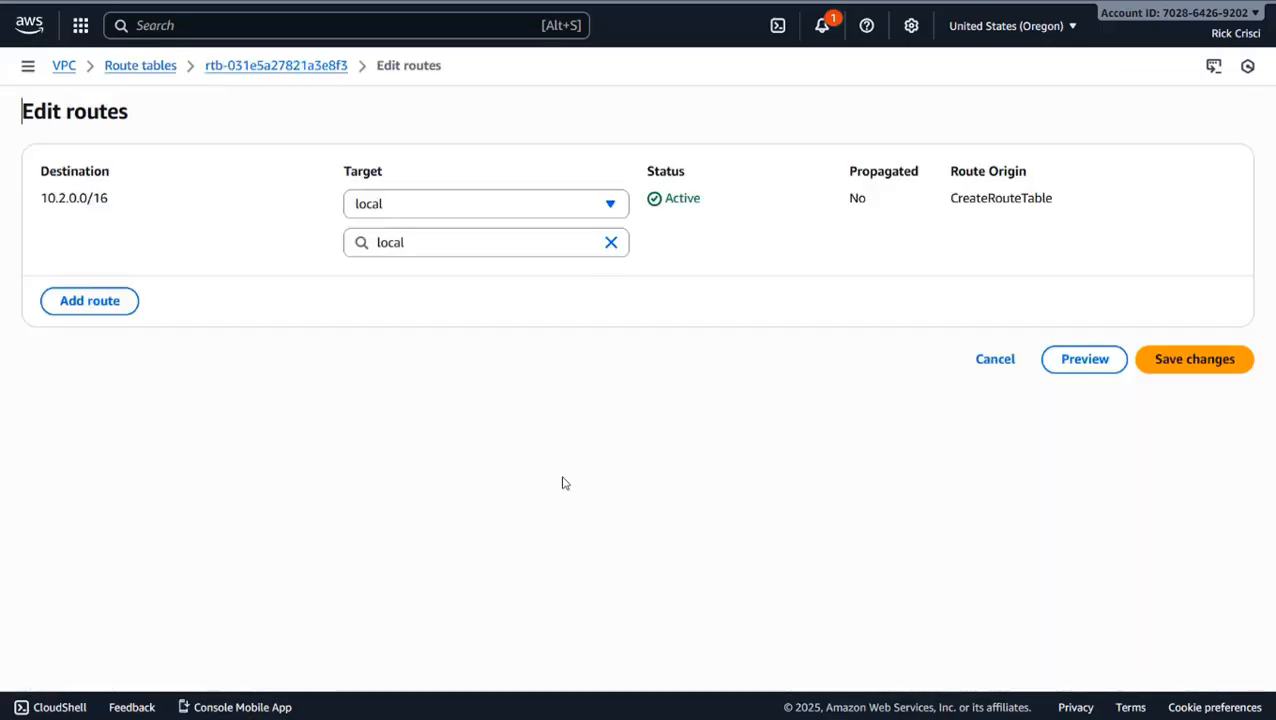
Step: Add a route to the PeeringMainLocalOnly route table and set its destination to 10.1.0.0/16
{"action": "left_click", "coordinate": [115, 306]}
{"action": "left_click", "coordinate": [113, 290]}
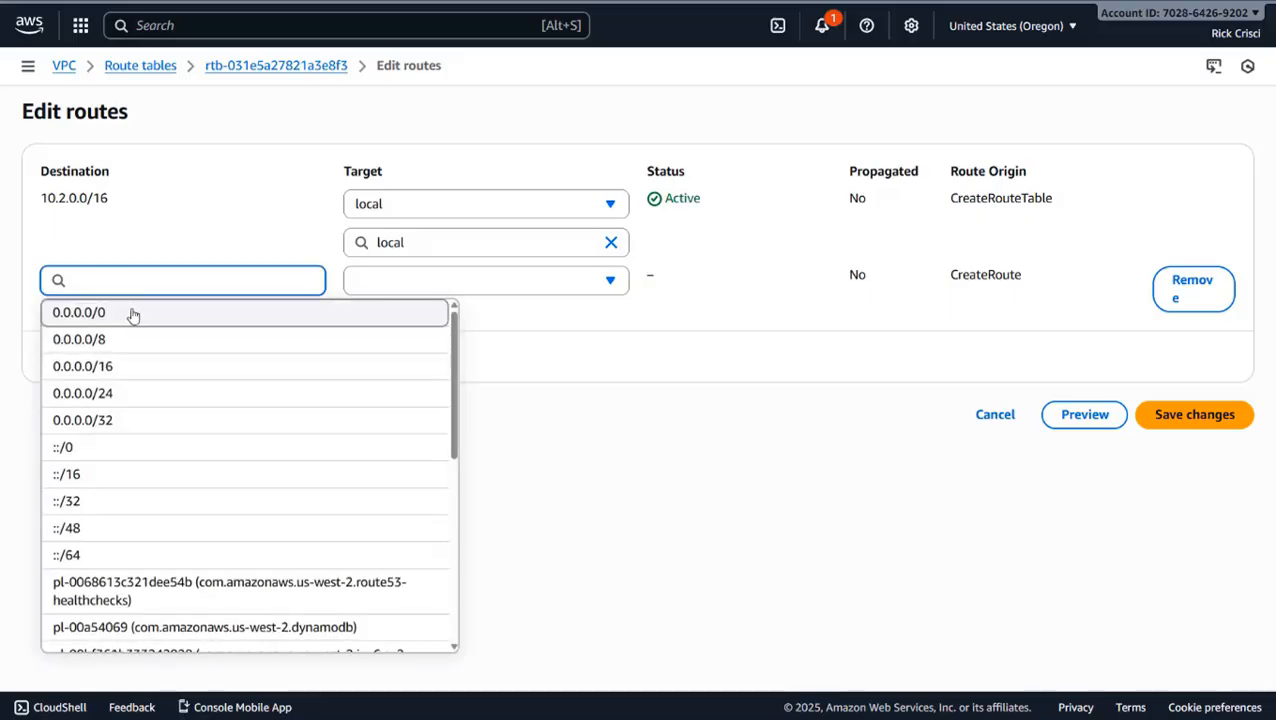
{"action": "type", "text": "10.1"}
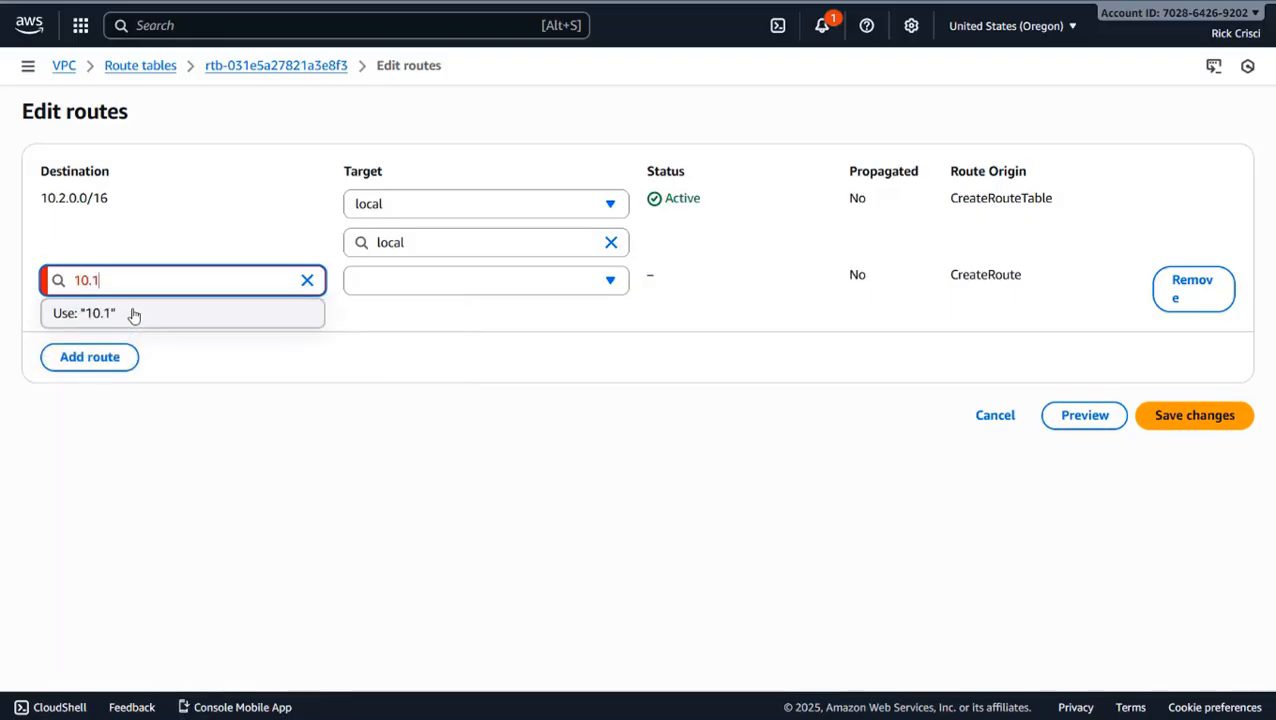
{"action": "type", "text": ".101.0/24"}
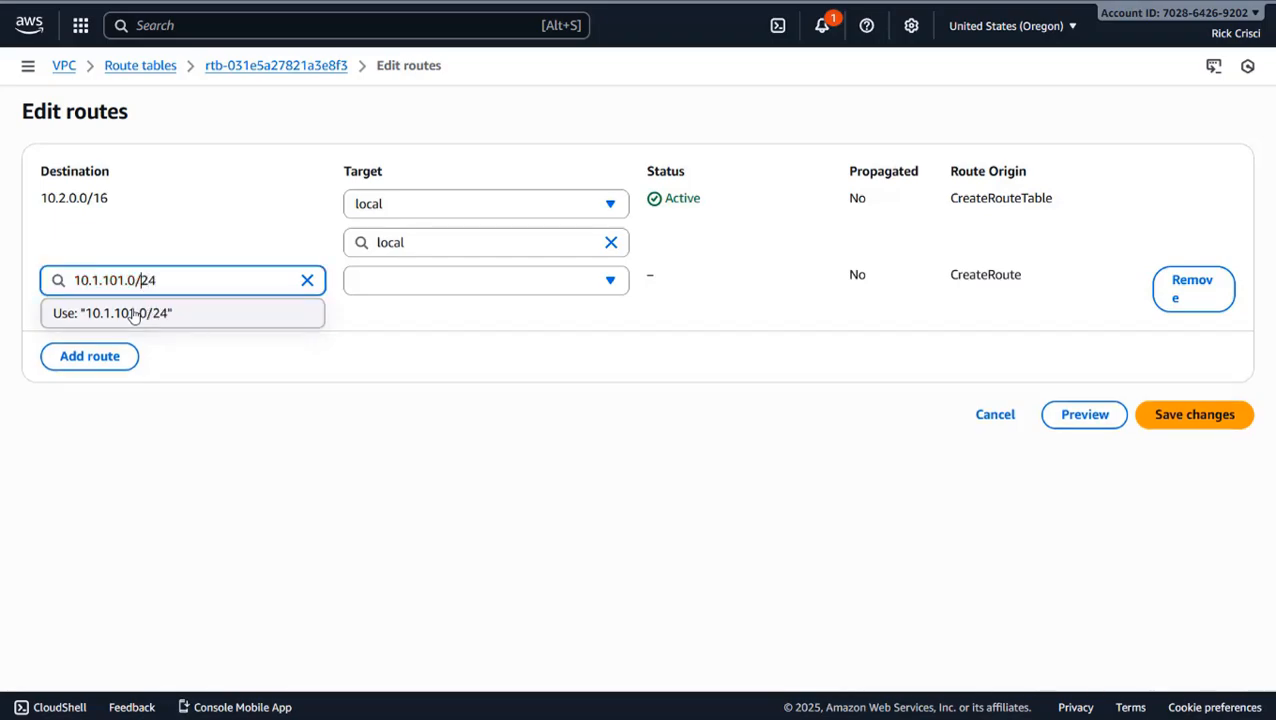
{"action": "key", "text": "BackSpace"}
{"action": "key", "text": "BackSpace"}
{"action": "key", "text": "BackSpace"}
{"action": "key", "text": "BackSpace"}
{"action": "key", "text": "BackSpace"}
{"action": "key", "text": "BackSpace"}
{"action": "key", "text": "BackSpace"}
{"action": "key", "text": "BackSpace"}
{"action": "key", "text": "BackSpace"}
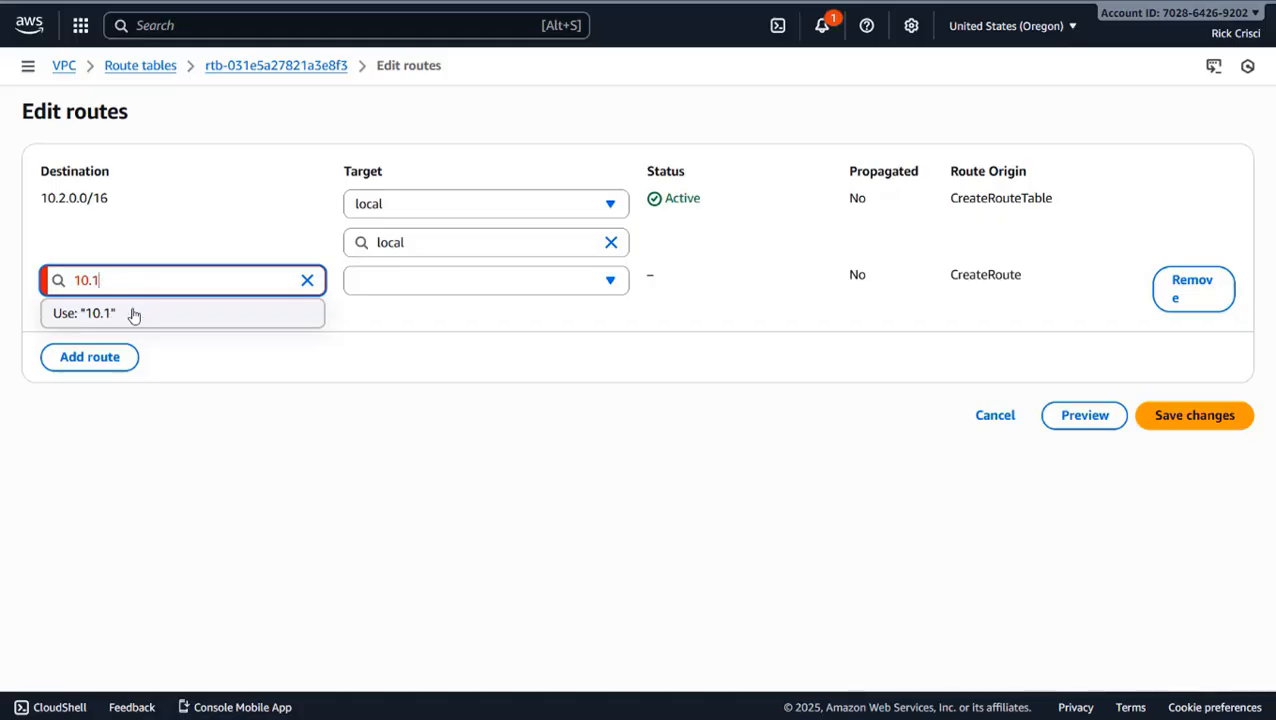
{"action": "type", "text": ".0.0/16"}
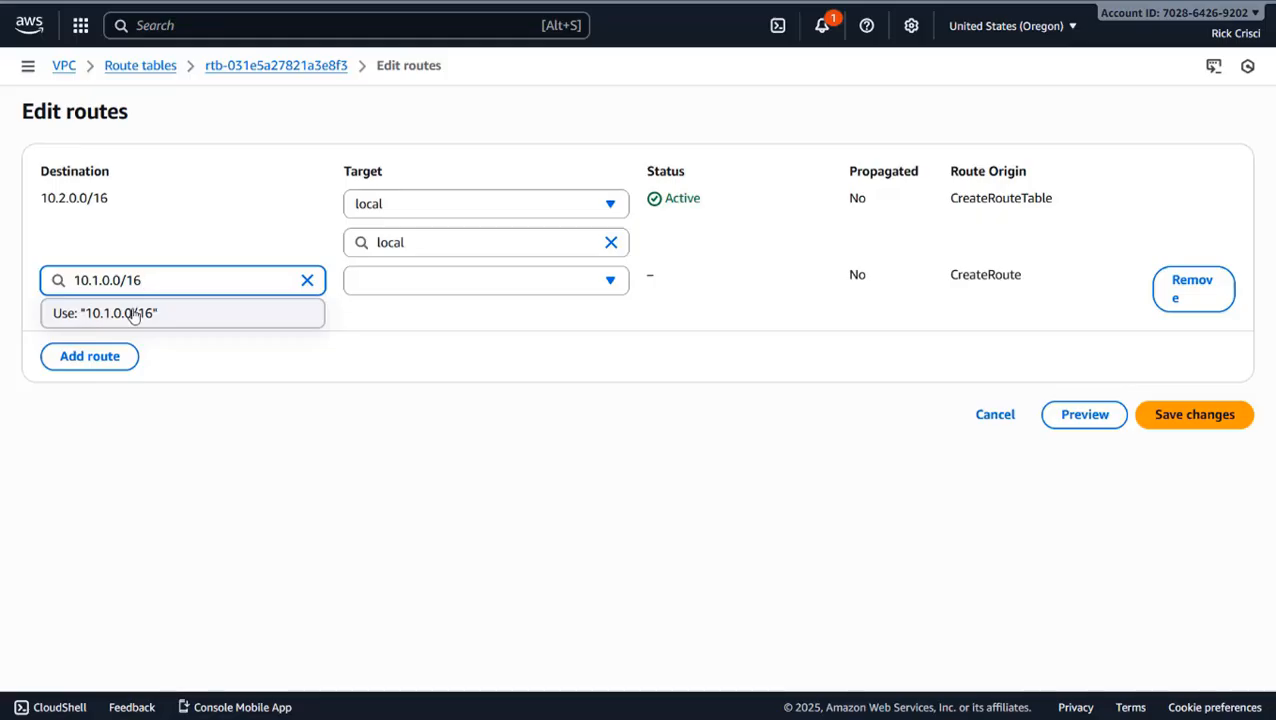
{"action": "left_click", "coordinate": [271, 478]}
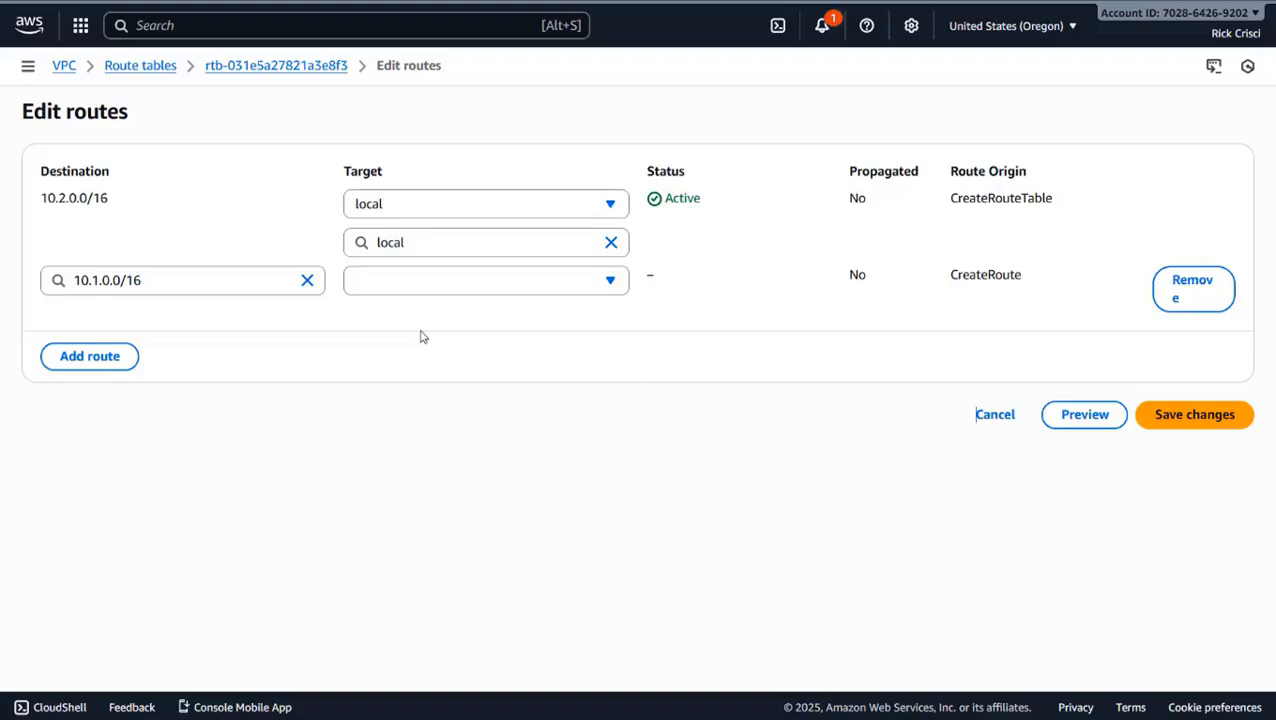
Step: Target the 10.1.0.0/16 route at transit gateway tgw-0d8438657d5f9d421 and save the route changes
{"action": "left_click", "coordinate": [490, 290]}
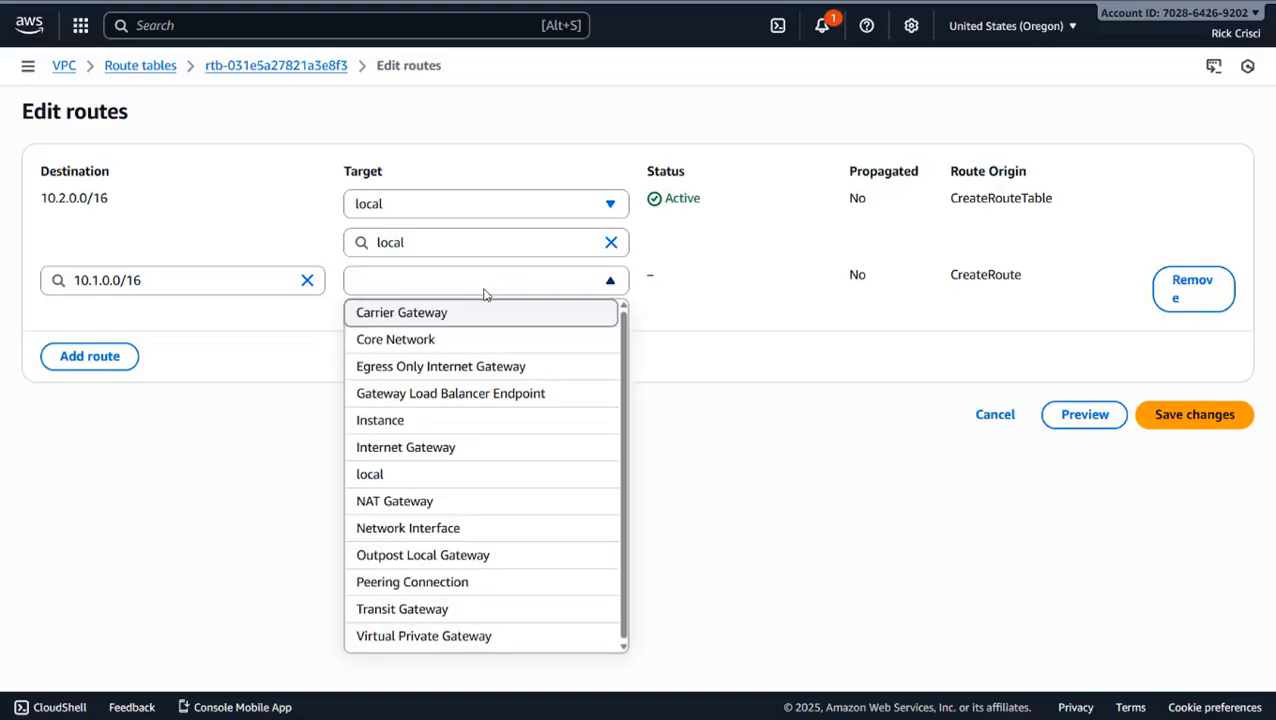
{"action": "left_click", "coordinate": [464, 609]}
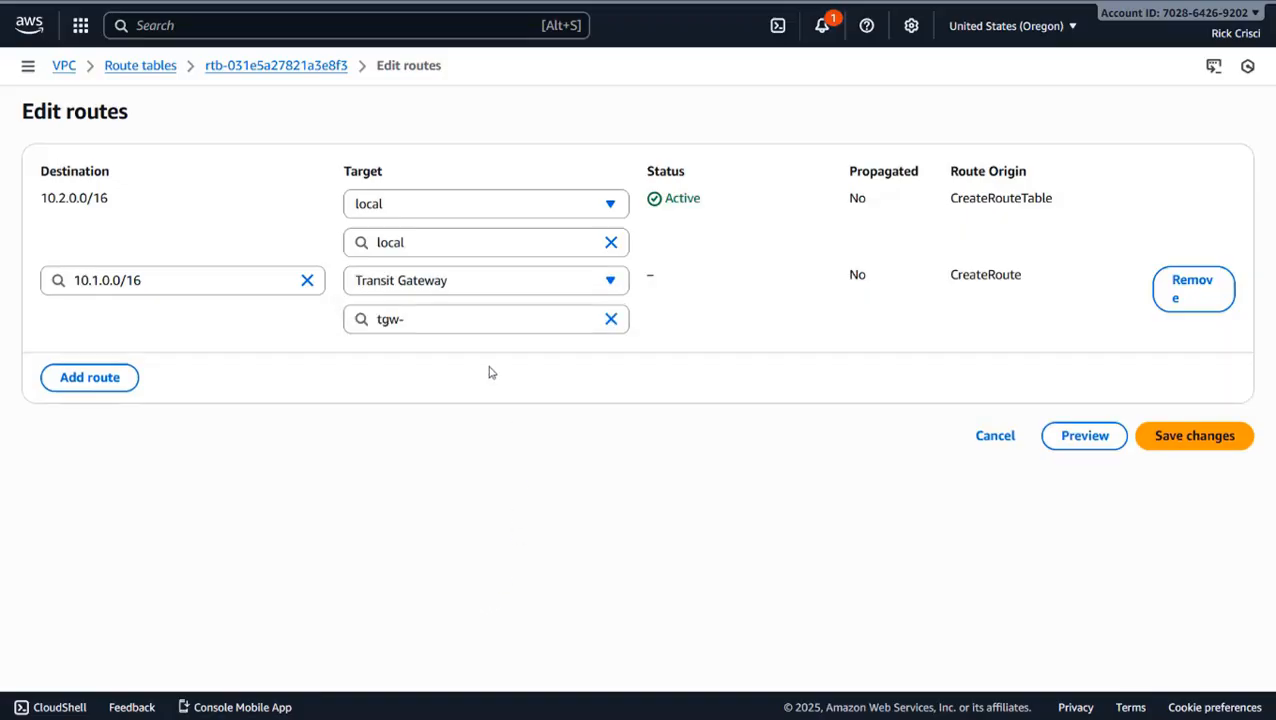
{"action": "left_click", "coordinate": [464, 320]}
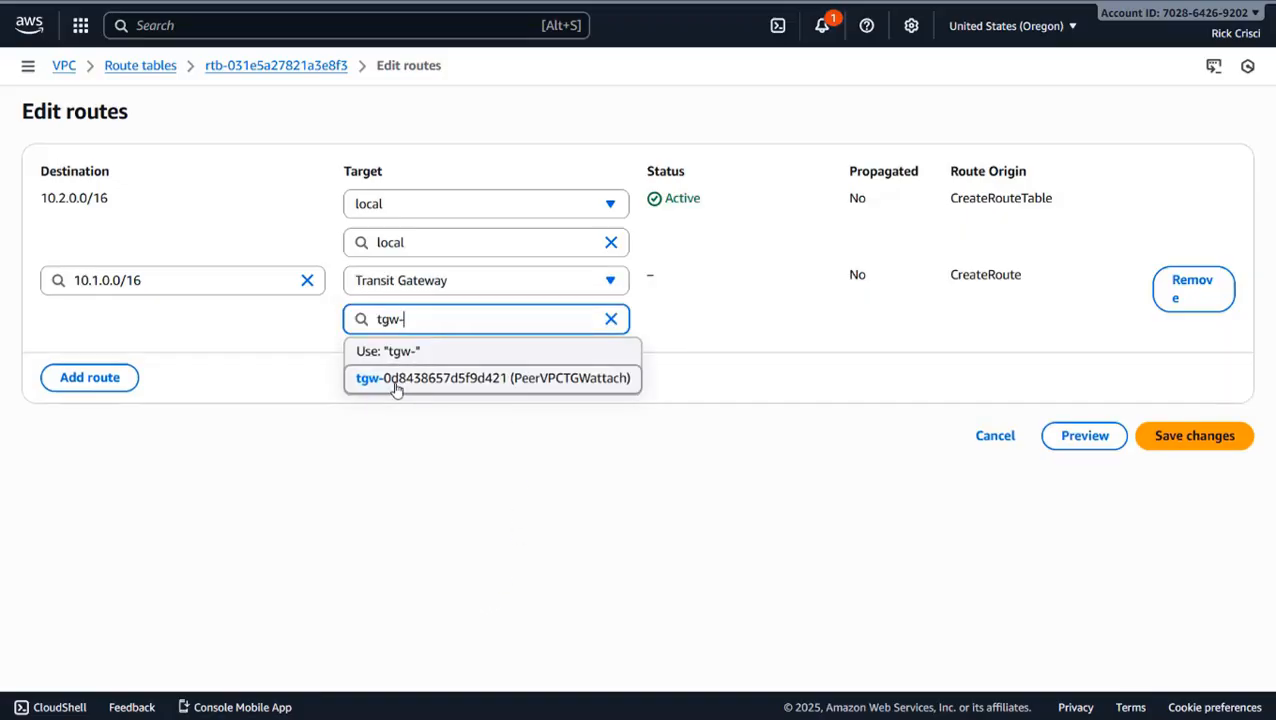
{"action": "left_click", "coordinate": [528, 379]}
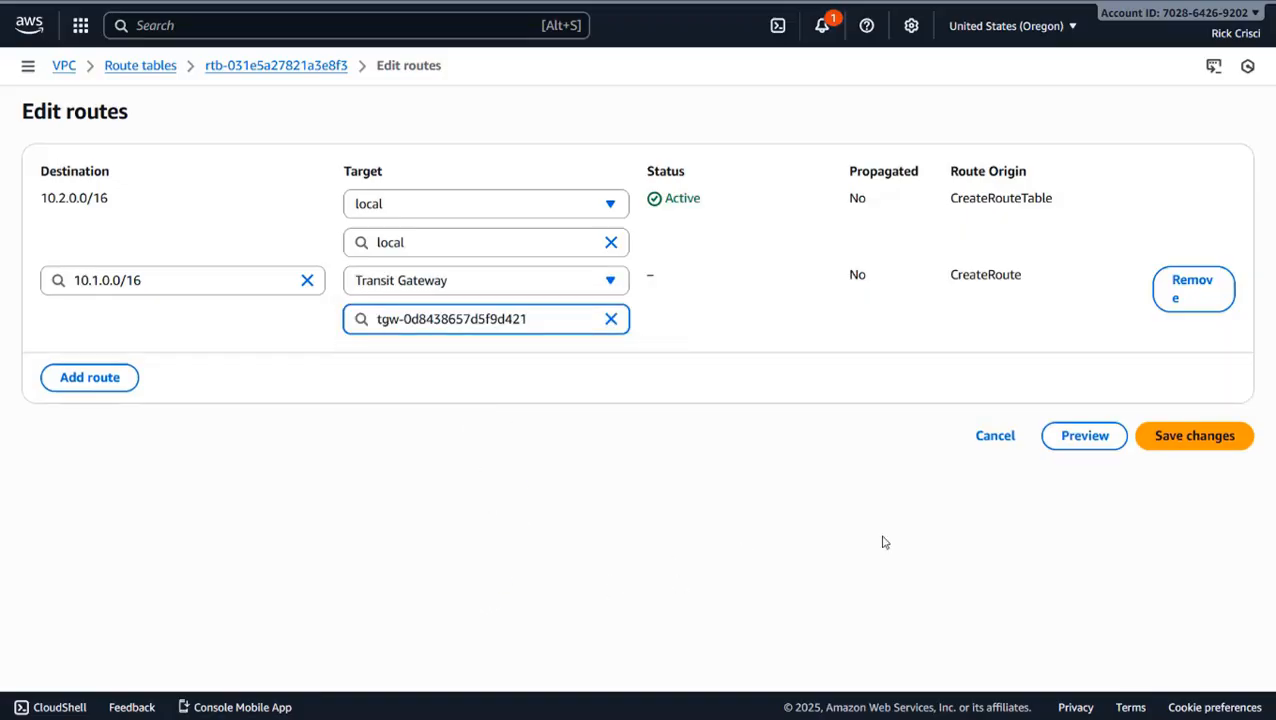
{"action": "left_click", "coordinate": [1160, 436]}
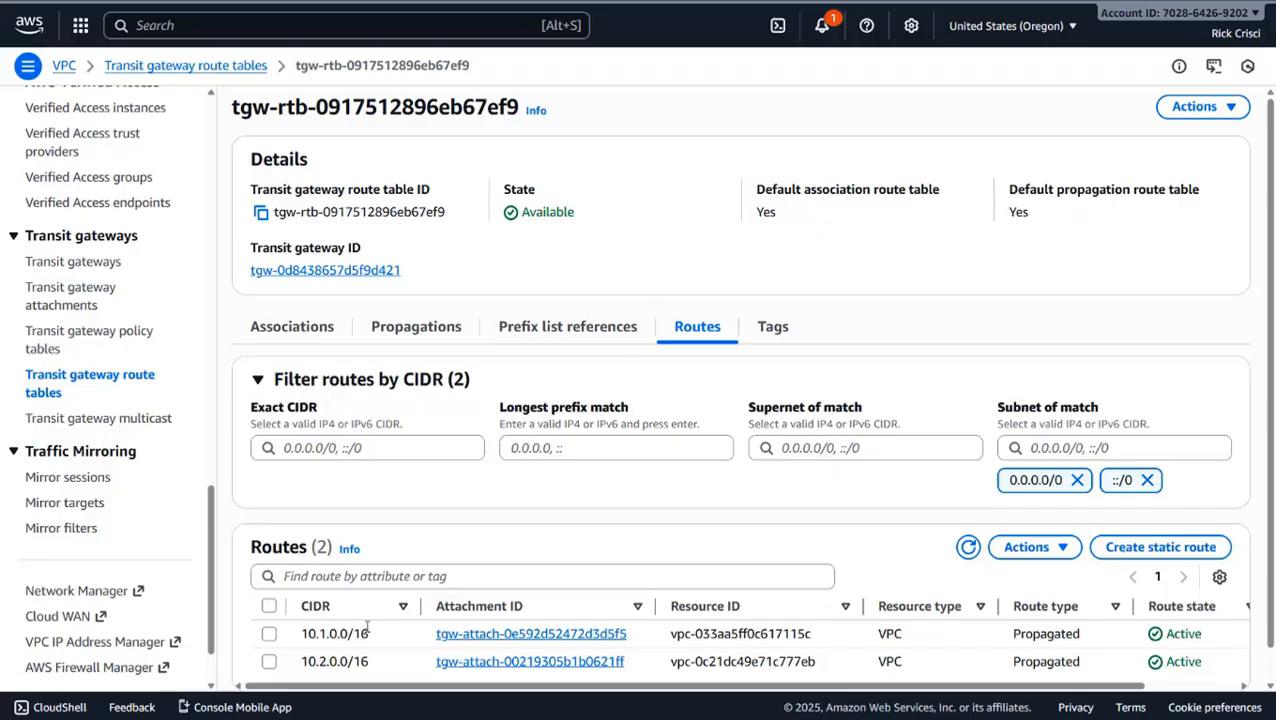
{"action": "scroll", "coordinate": [367, 627], "scroll_direction": "down", "scroll_amount": 1}
{"action": "left_click_drag", "start_coordinate": [300, 602], "coordinate": [370, 602]}
{"action": "left_click_drag", "start_coordinate": [308, 628], "coordinate": [368, 628]}
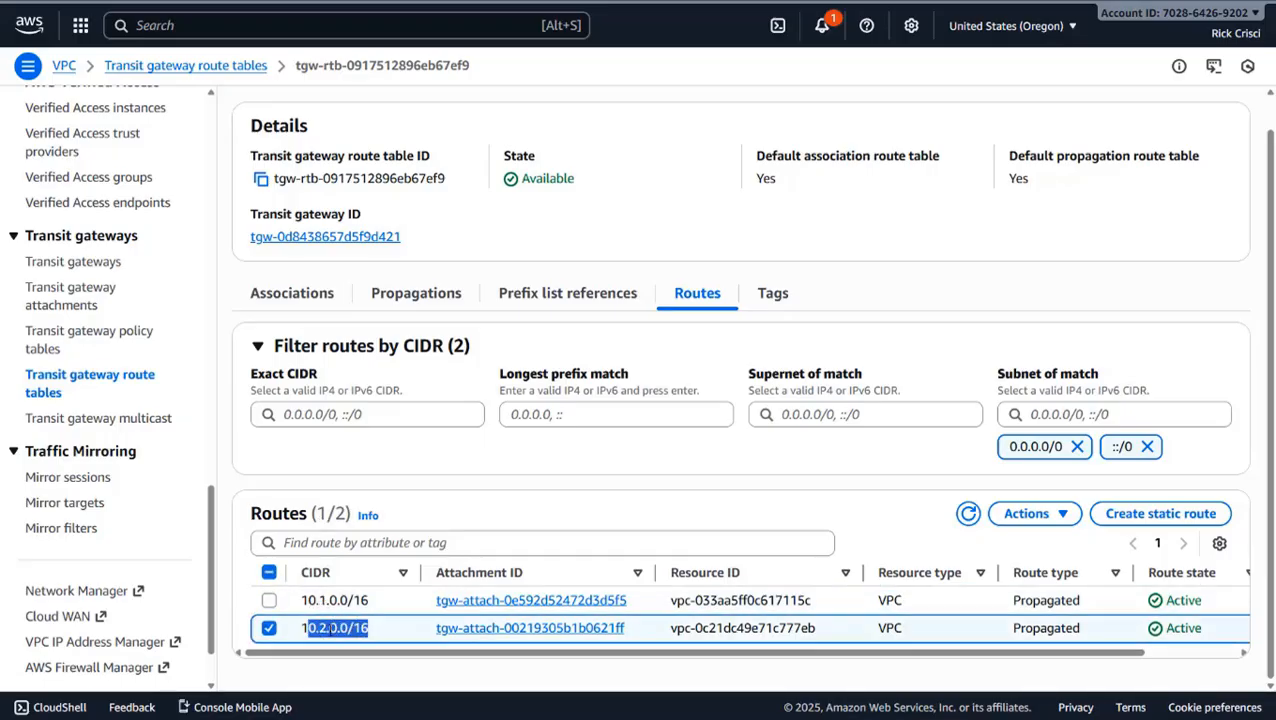
{"action": "left_click", "coordinate": [269, 628]}
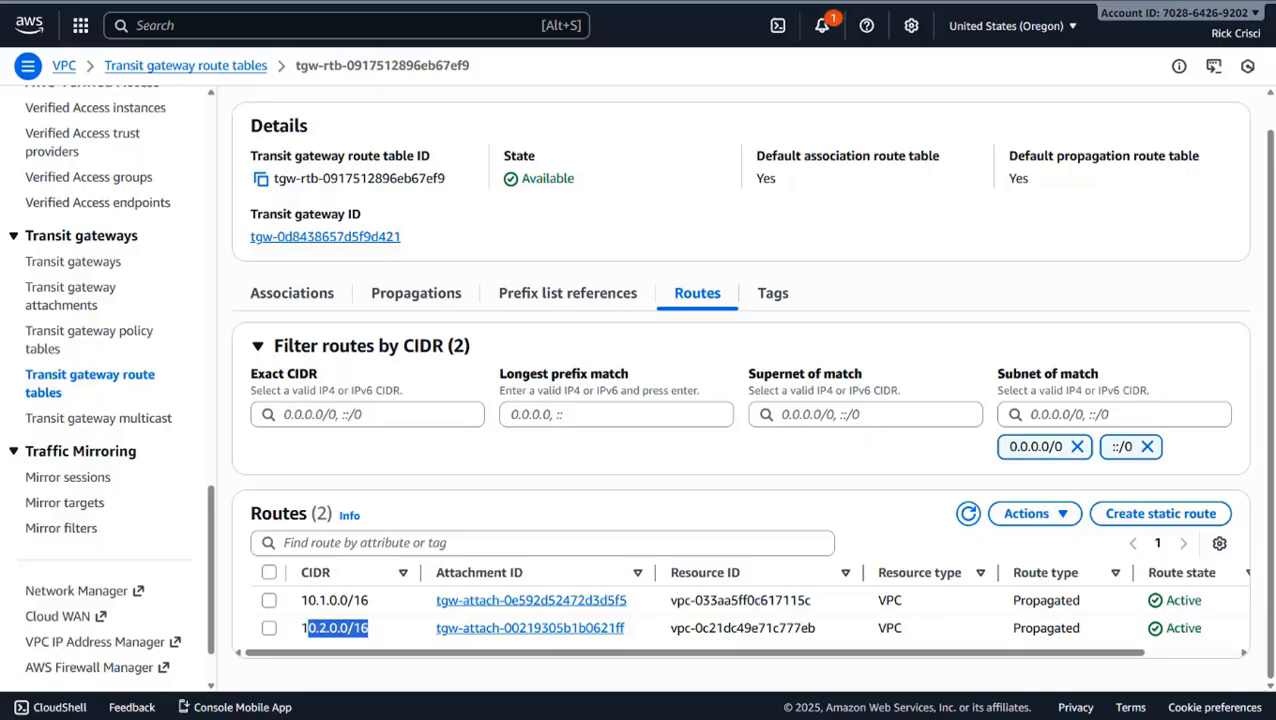
{"action": "left_click", "coordinate": [376, 600]}
{"action": "left_click", "coordinate": [267, 602]}
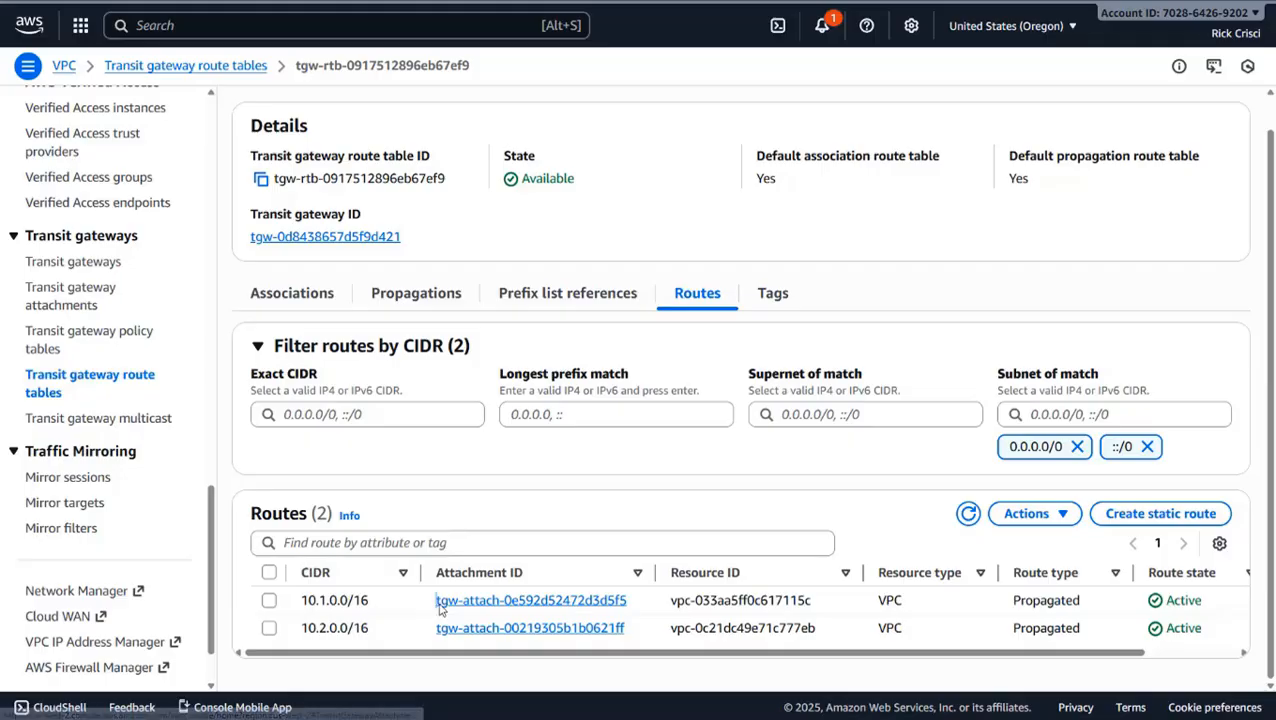
{"action": "left_click_drag", "start_coordinate": [440, 605], "coordinate": [646, 612]}
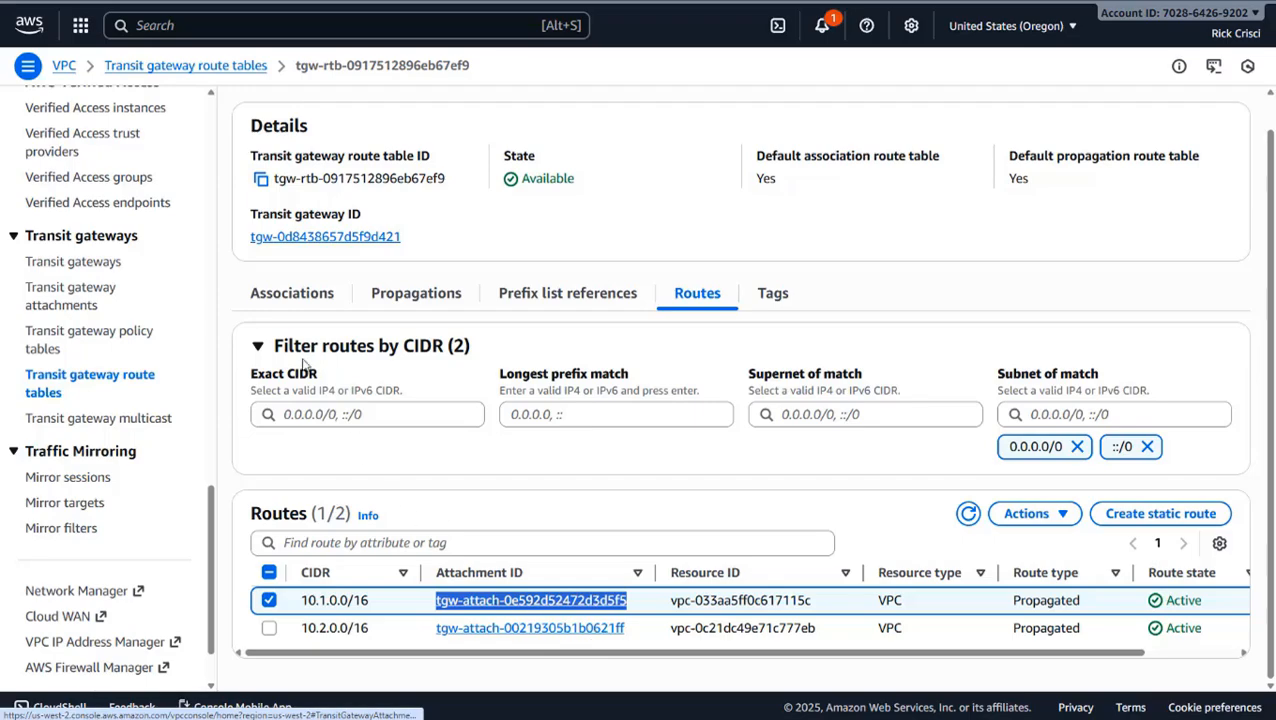
Step: Try to delete the RickDemoTGW transit gateway while its VPC attachments still exist
{"action": "left_click", "coordinate": [82, 264]}
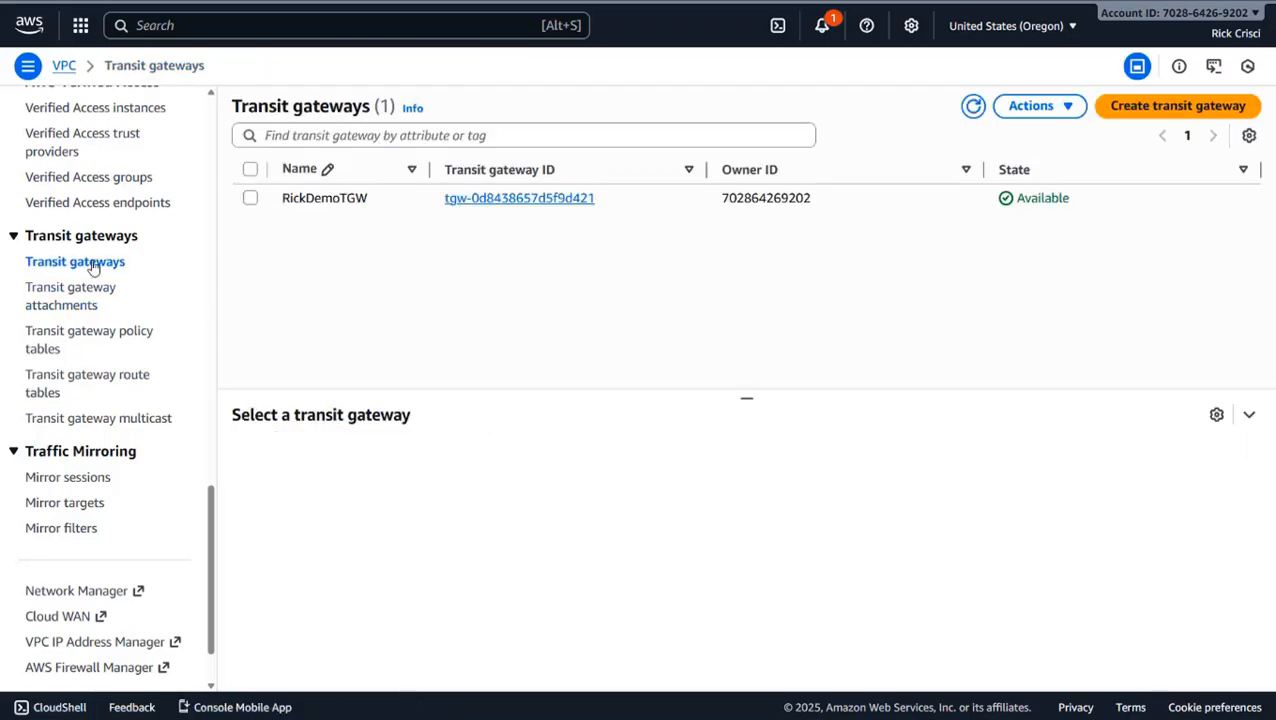
{"action": "left_click", "coordinate": [250, 199]}
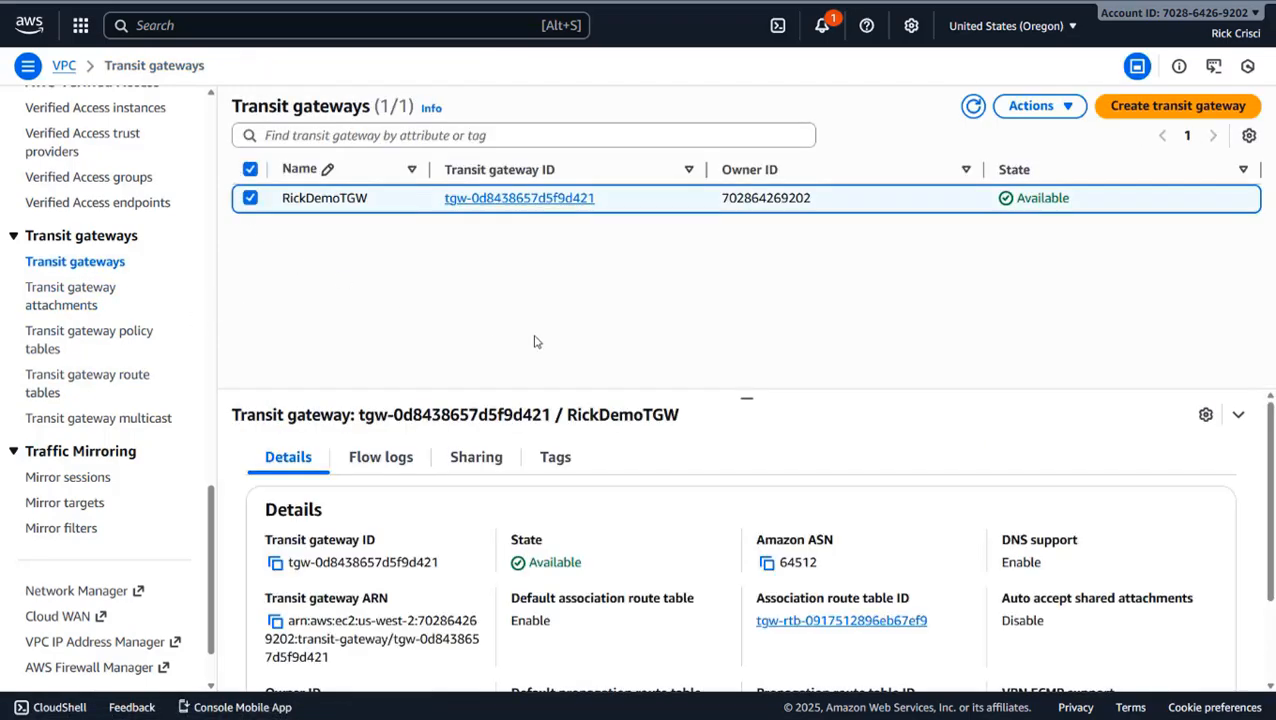
{"action": "left_click", "coordinate": [1046, 108]}
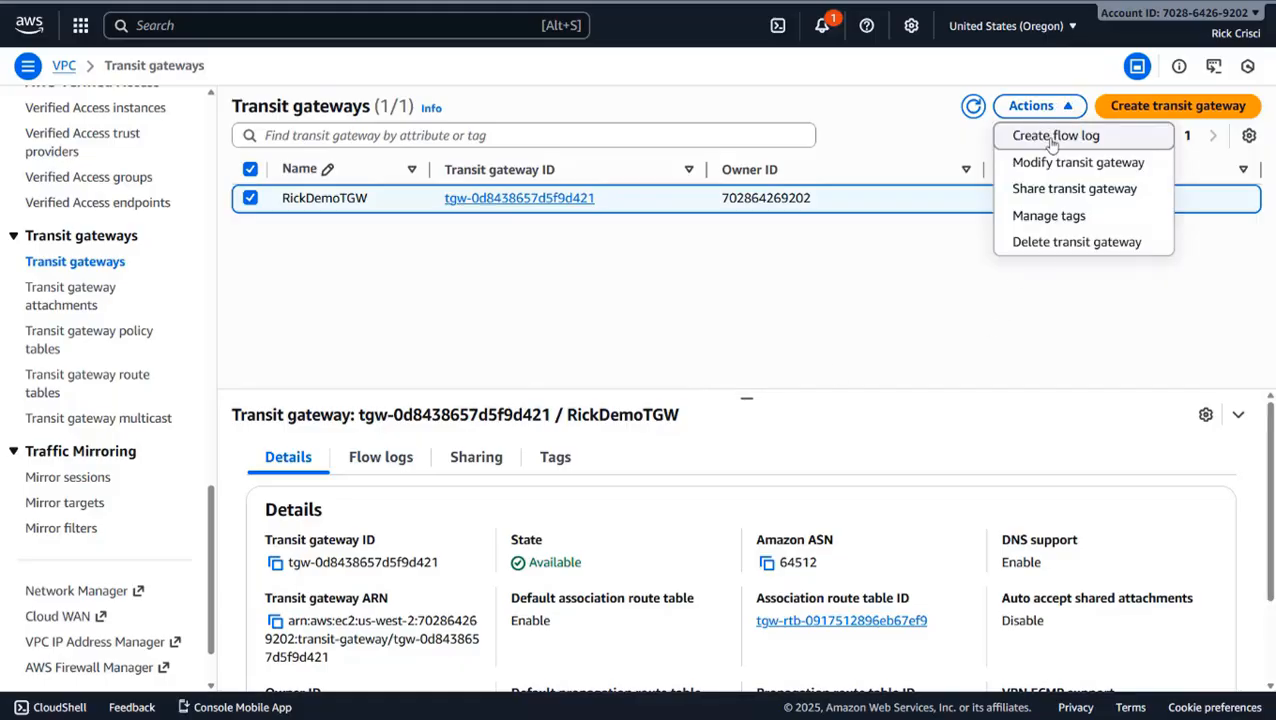
{"action": "left_click", "coordinate": [1046, 244]}
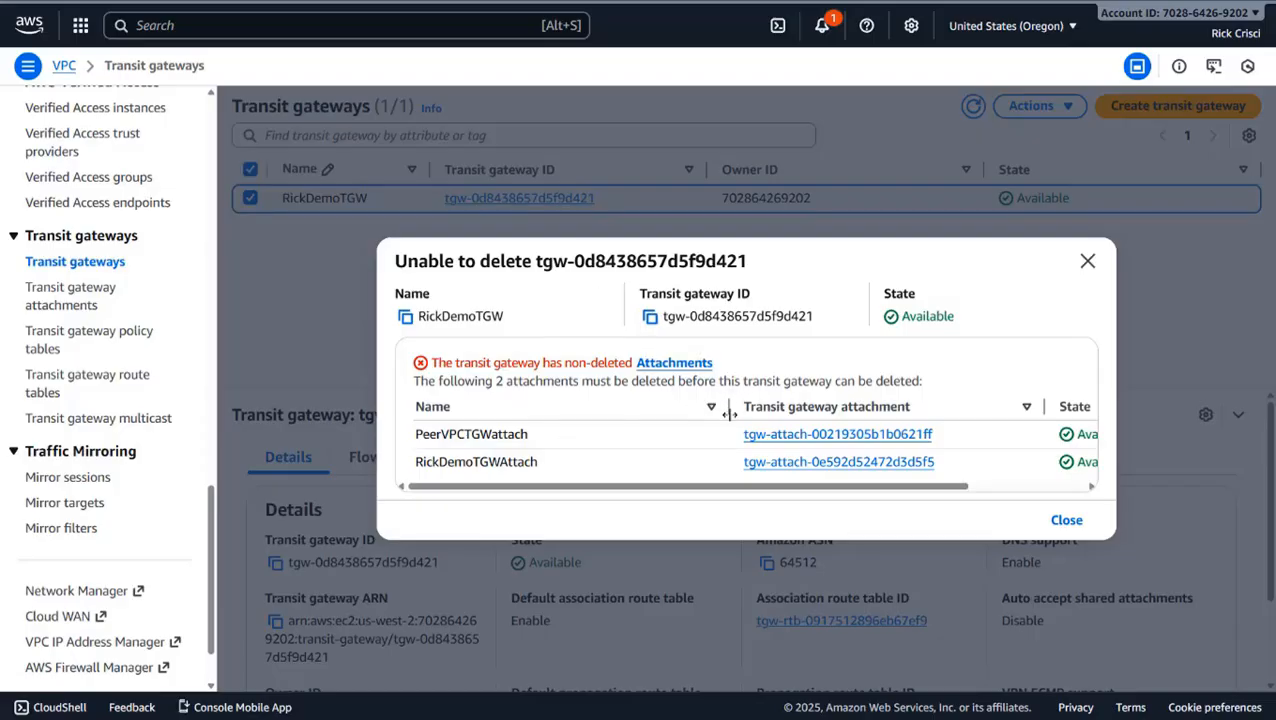
{"action": "left_click", "coordinate": [1062, 522]}
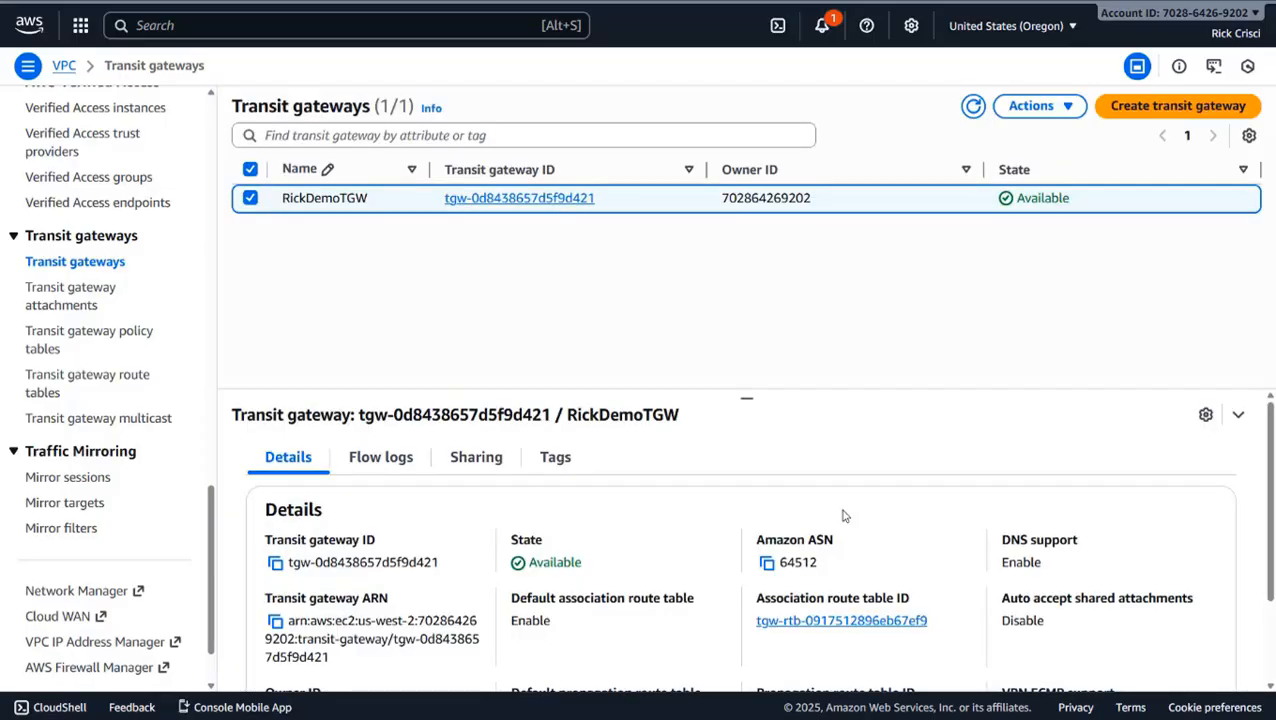
Step: Delete the PeerVPCTGWattach transit gateway attachment, confirming with the word "delete"
{"action": "left_click", "coordinate": [75, 297]}
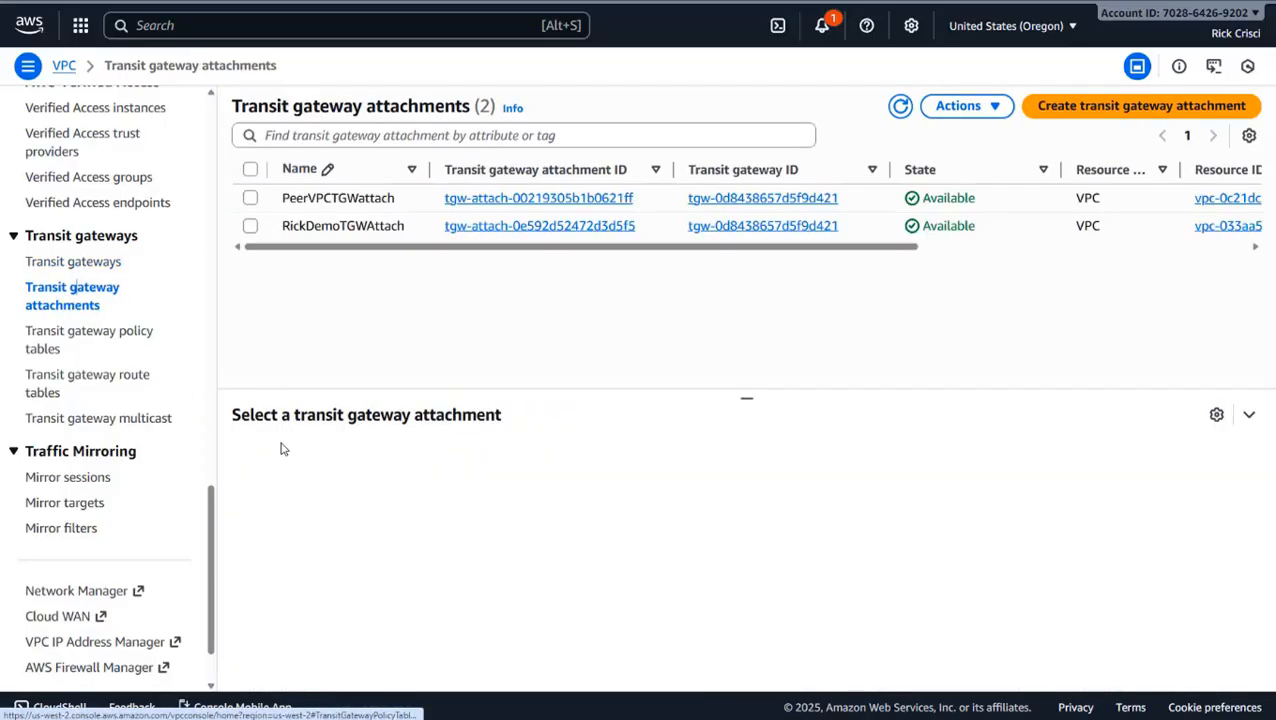
{"action": "left_click", "coordinate": [250, 169]}
{"action": "left_click", "coordinate": [966, 105]}
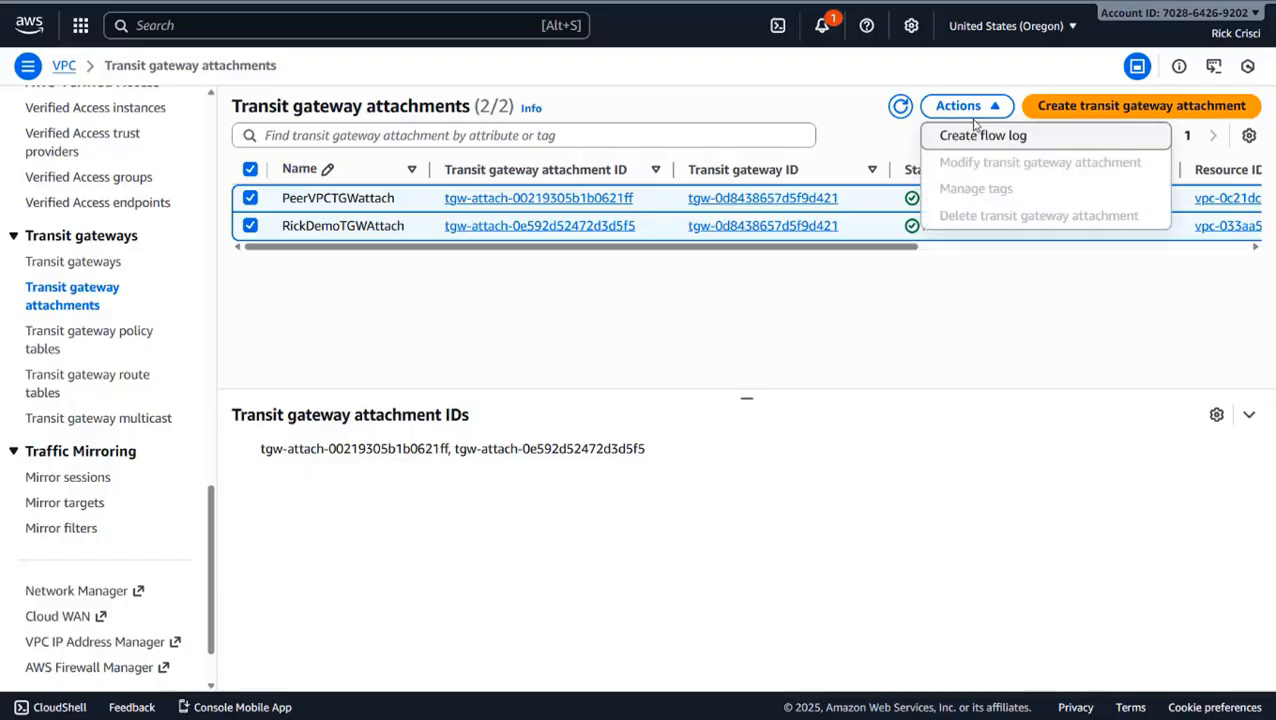
{"action": "left_click", "coordinate": [966, 105]}
{"action": "left_click", "coordinate": [250, 225]}
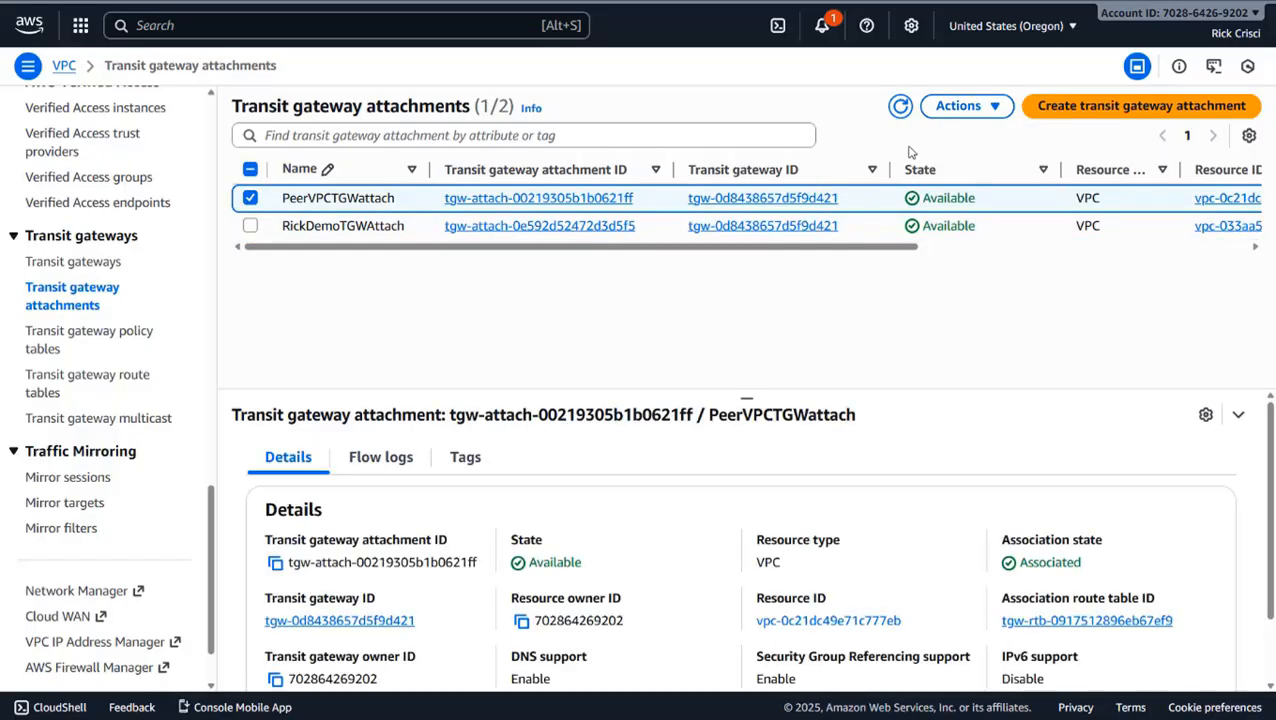
{"action": "left_click", "coordinate": [963, 105]}
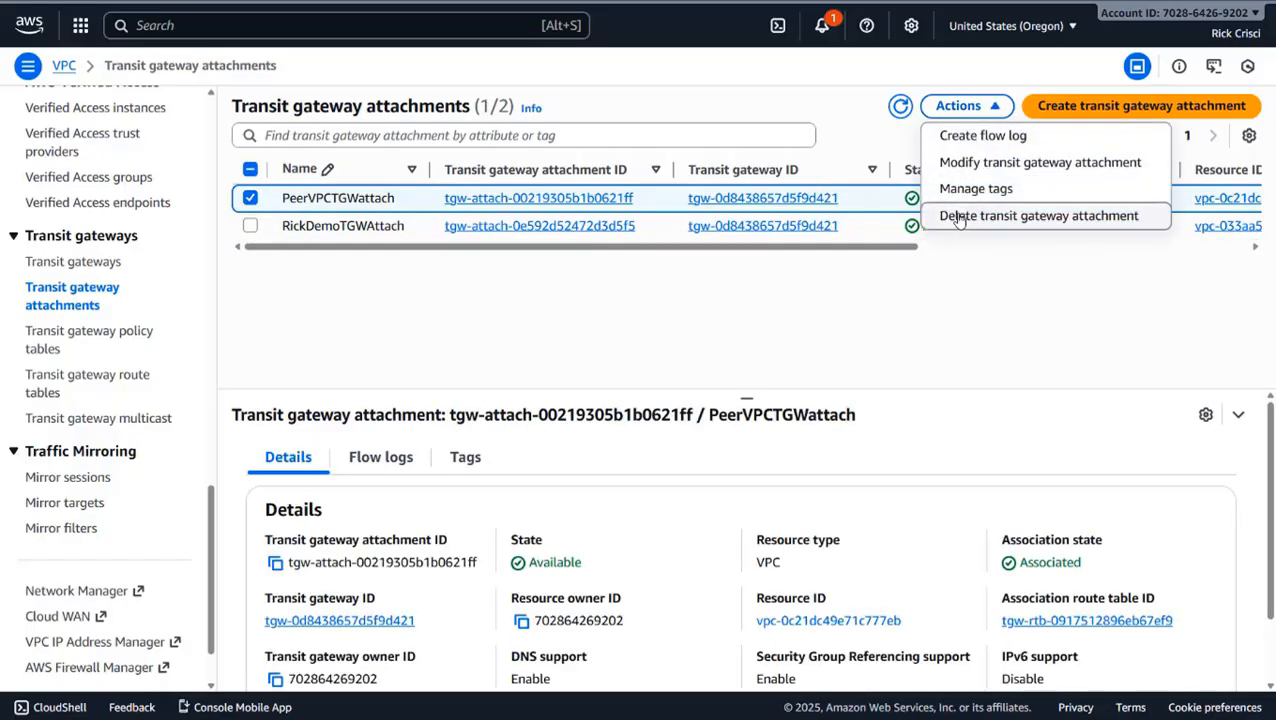
{"action": "left_click", "coordinate": [958, 216]}
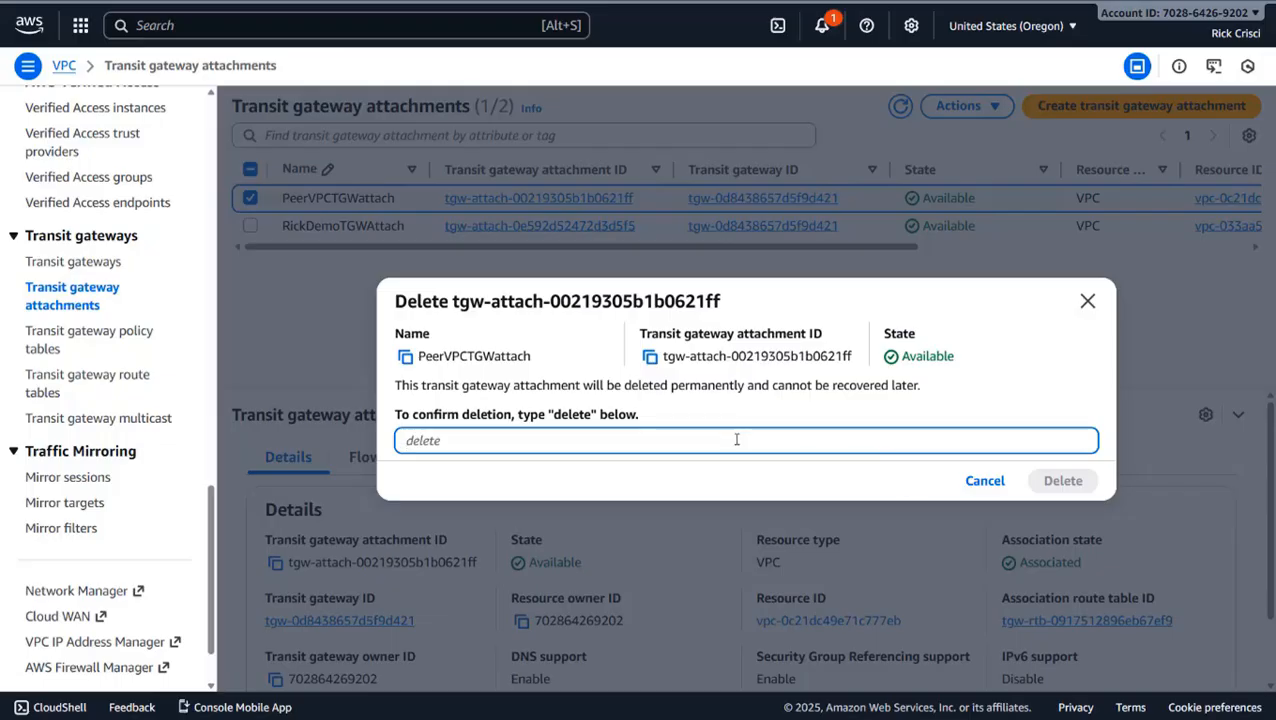
{"action": "type", "text": "delete"}
{"action": "key", "text": "ctrl+a"}
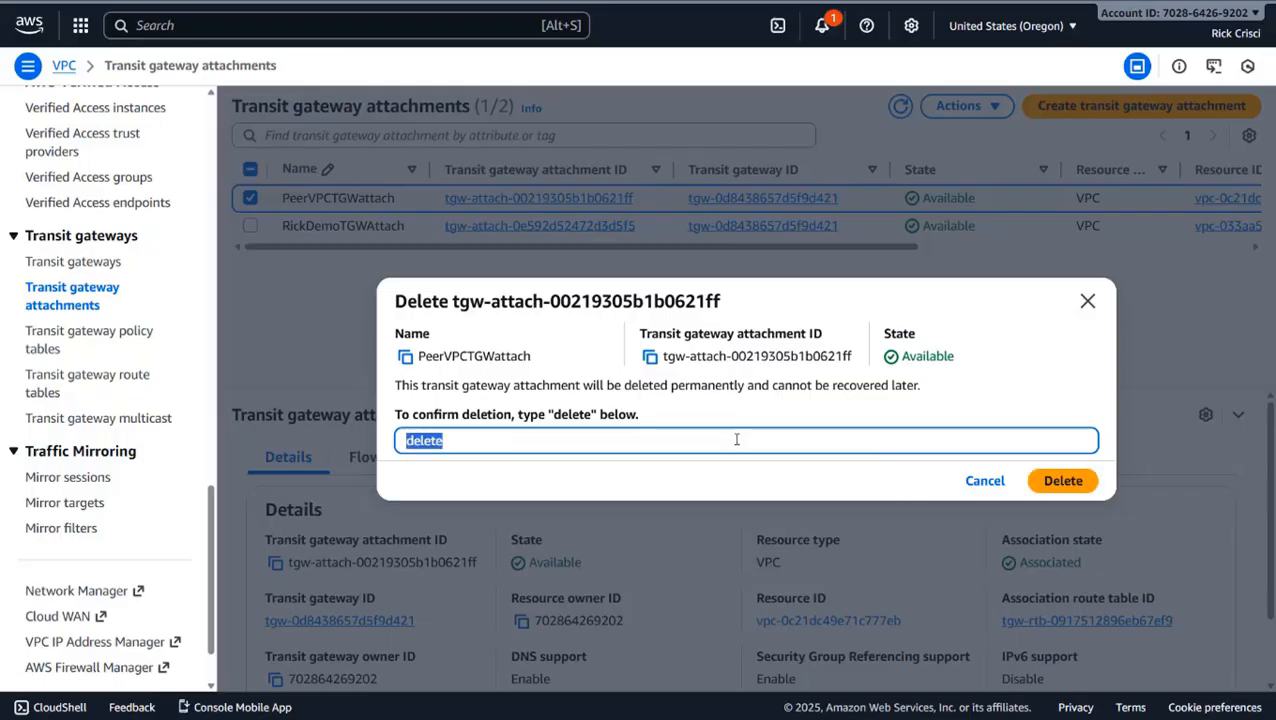
{"action": "key", "text": "Return"}
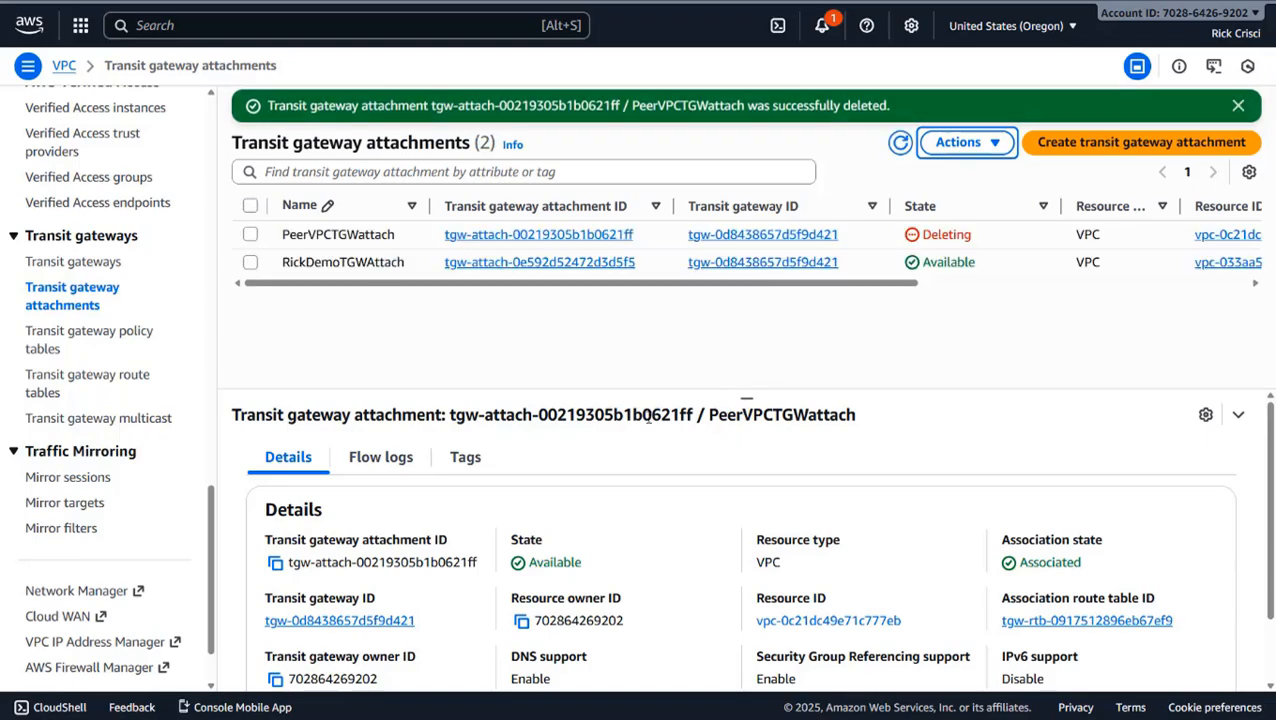
Step: Delete the RickDemoTGWAttach transit gateway attachment, confirming with the word "delete"
{"action": "left_click", "coordinate": [250, 262]}
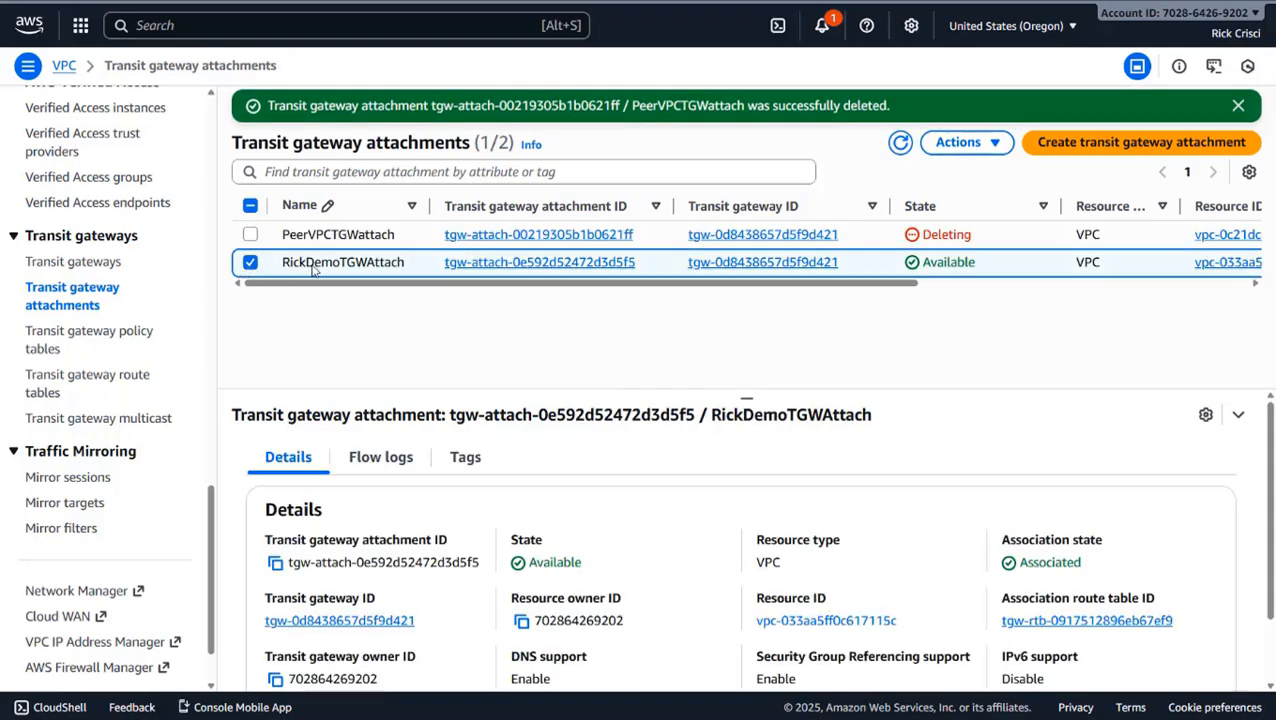
{"action": "left_click", "coordinate": [980, 142]}
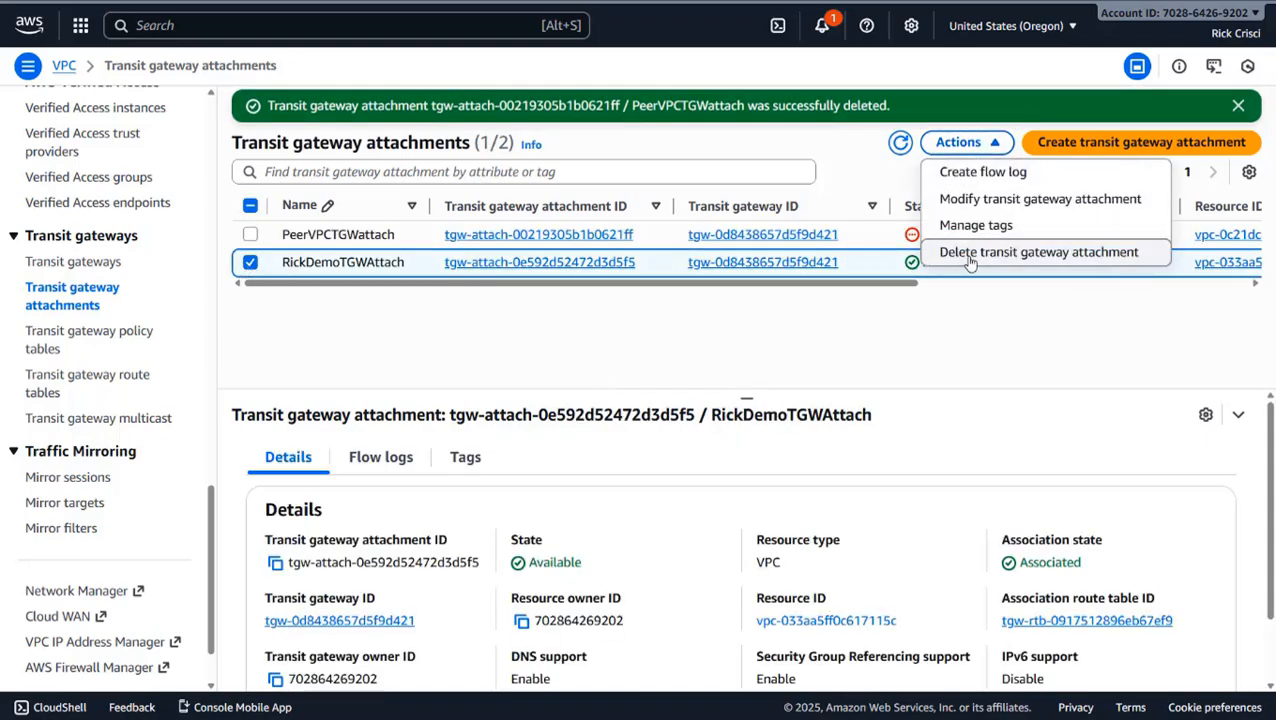
{"action": "left_click", "coordinate": [968, 258]}
{"action": "type", "text": "delete"}
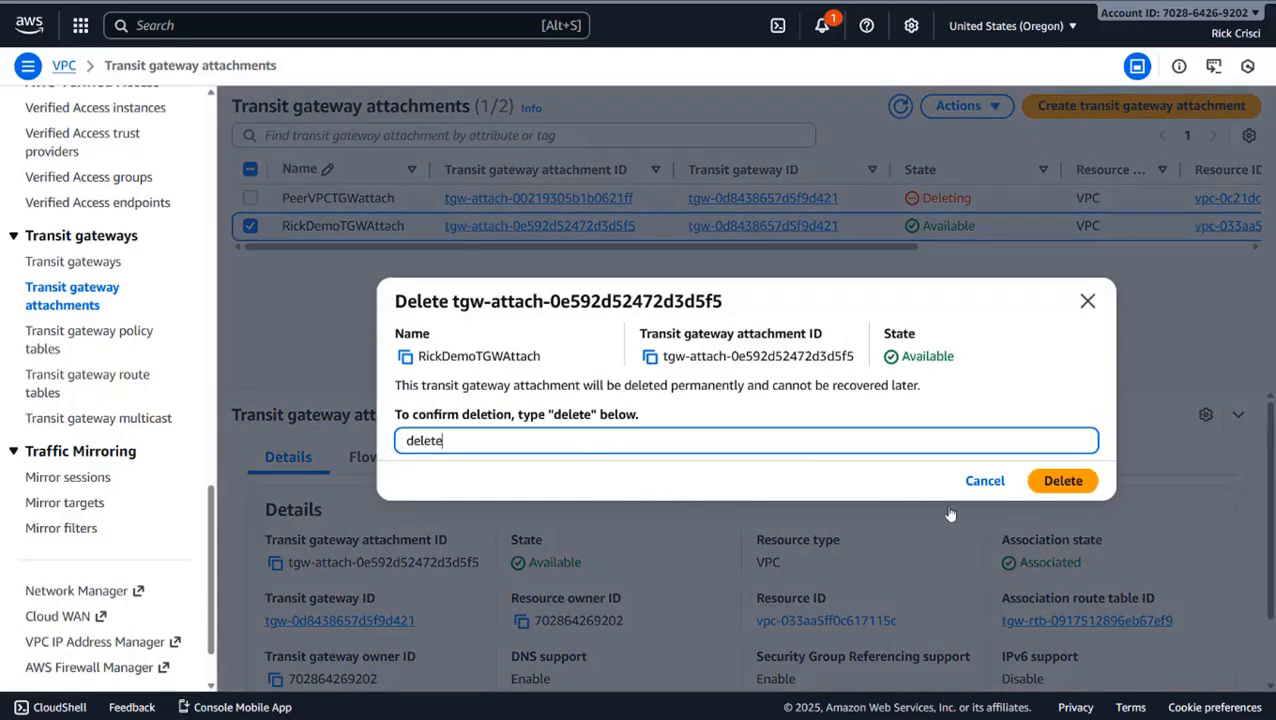
{"action": "left_click", "coordinate": [1062, 481]}
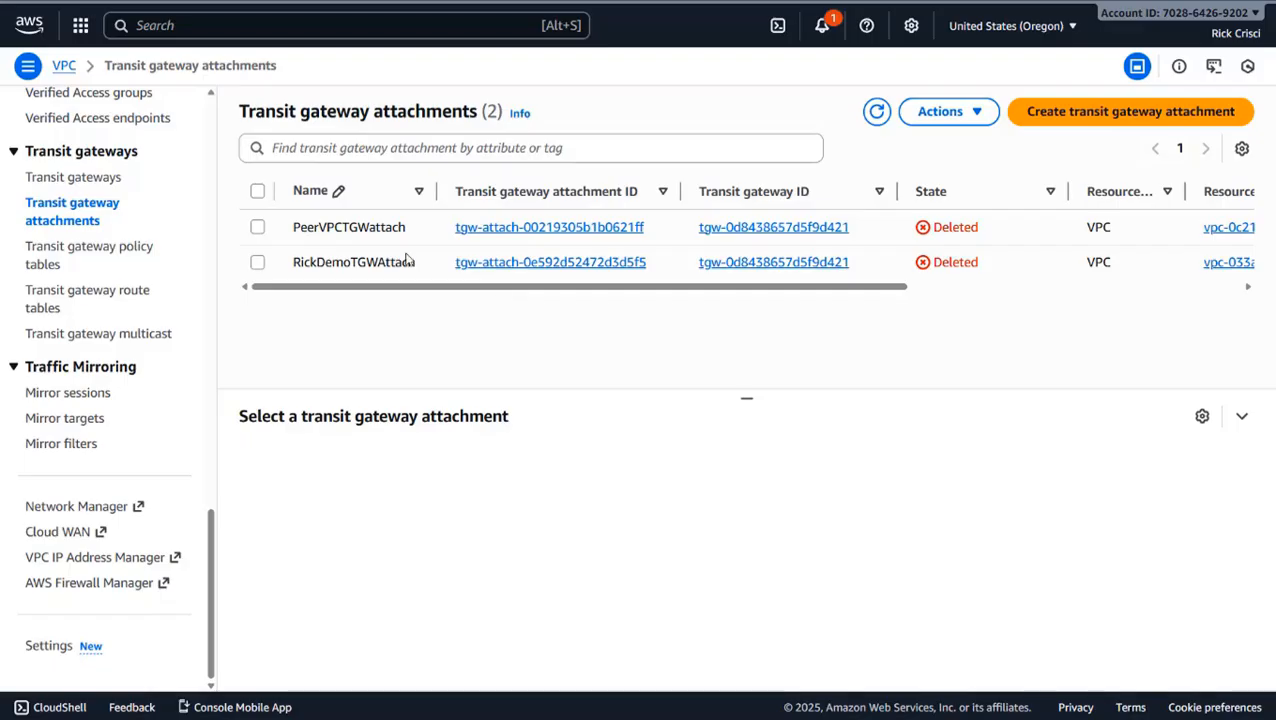
Step: Delete the RickDemoTGW transit gateway, confirming with the word "delete"
{"action": "left_click", "coordinate": [100, 180]}
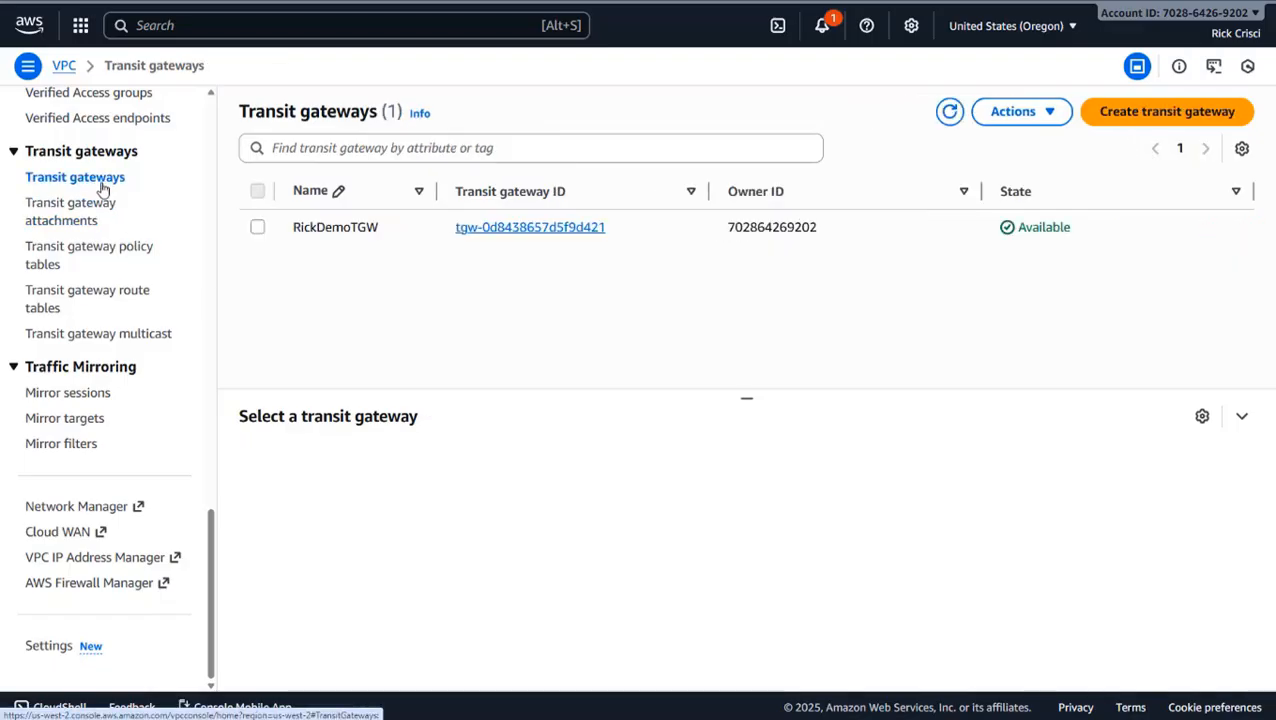
{"action": "left_click", "coordinate": [257, 228]}
{"action": "left_click", "coordinate": [1031, 115]}
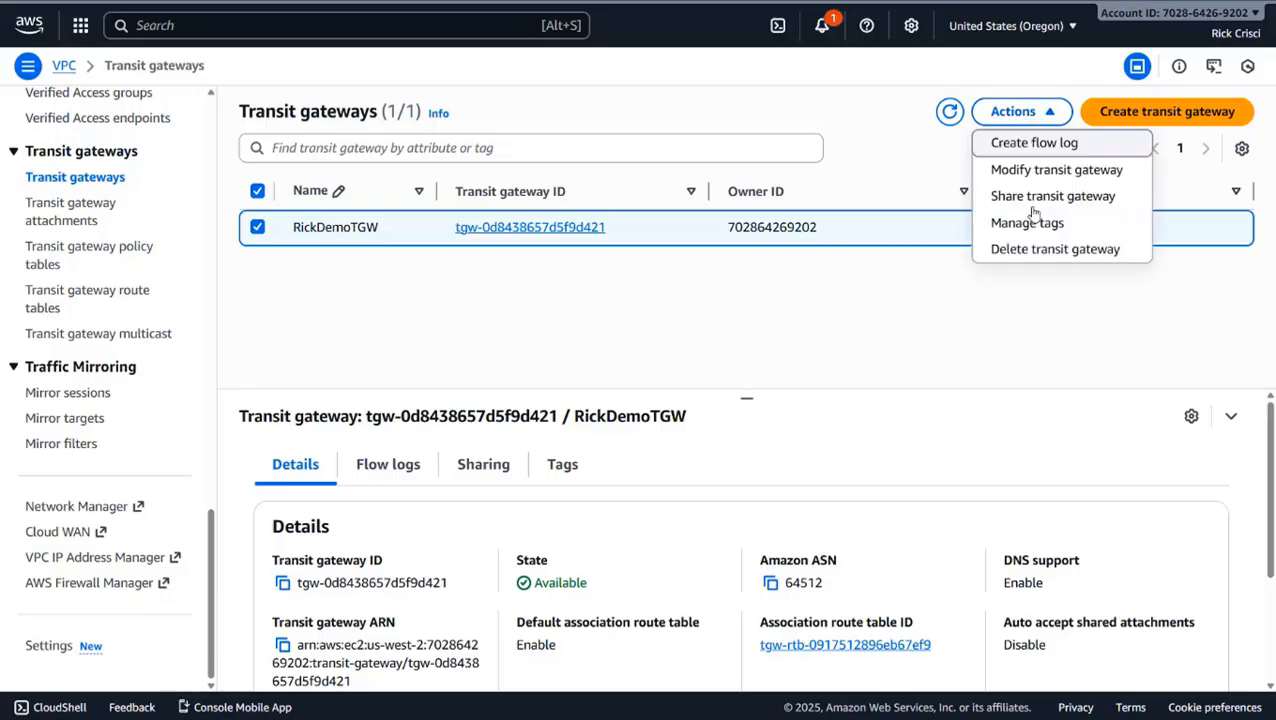
{"action": "left_click", "coordinate": [1042, 248]}
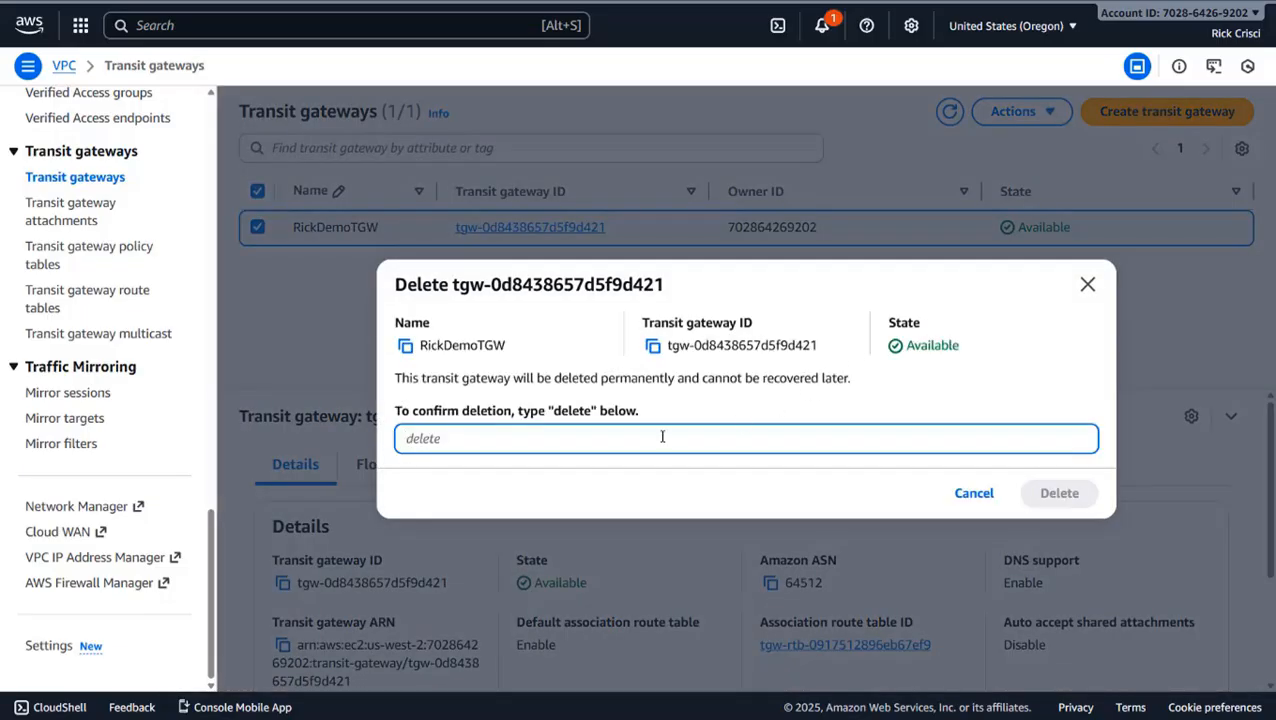
{"action": "type", "text": "delete"}
{"action": "left_click", "coordinate": [1040, 496]}
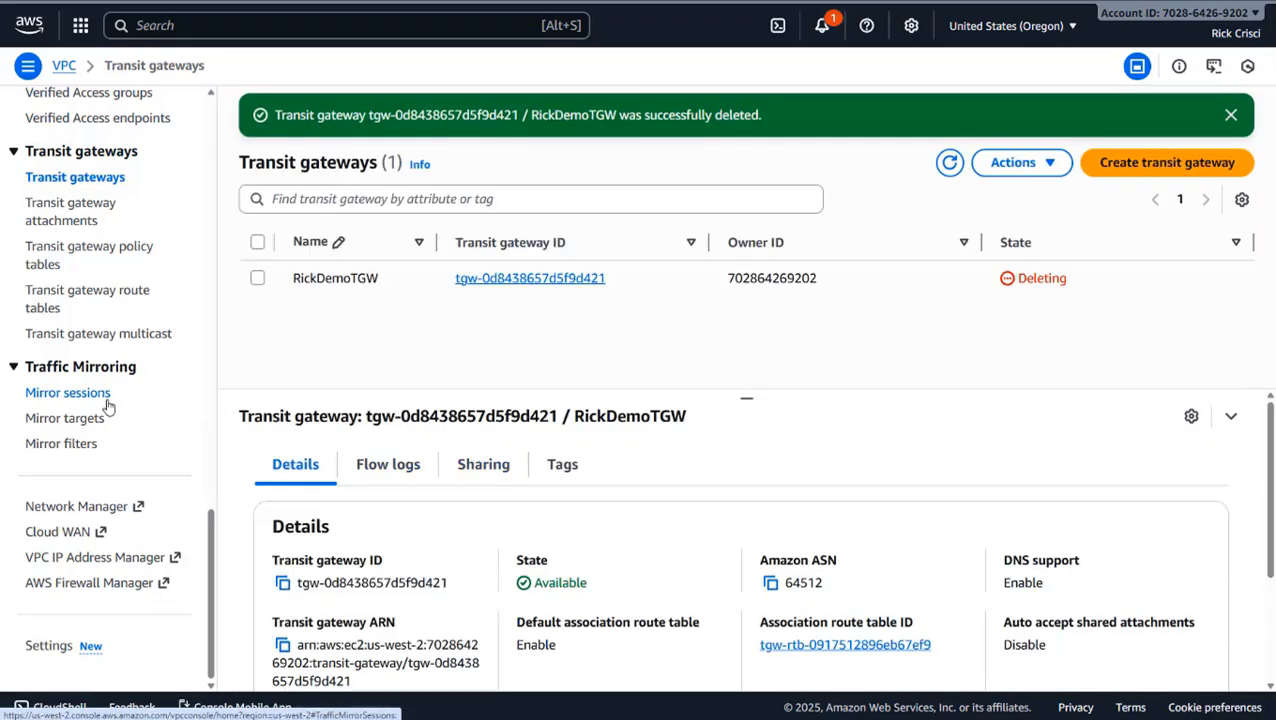
Step: Open the routes of the PublicIGWRoute route table and examine the status of the 10.2.101.0/24 transit gateway route
{"action": "left_click", "coordinate": [949, 163]}
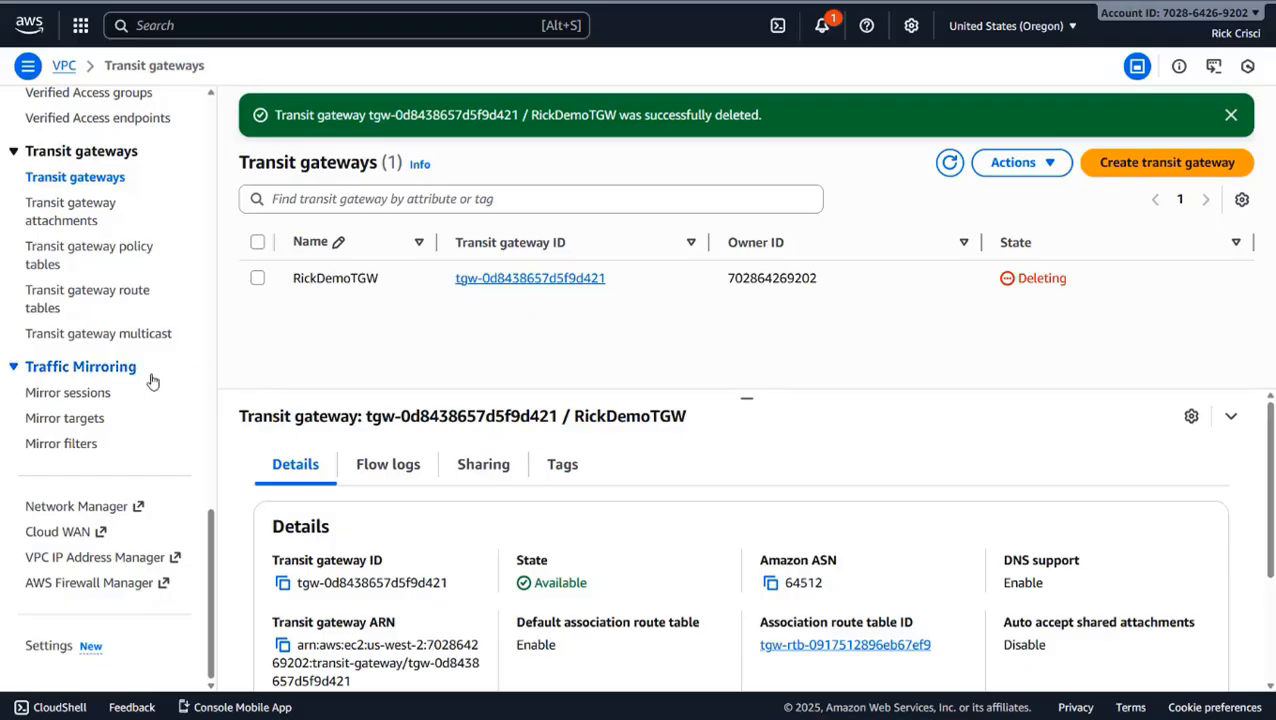
{"action": "scroll", "coordinate": [150, 378], "scroll_direction": "up", "scroll_amount": 2}
{"action": "scroll", "coordinate": [138, 385], "scroll_direction": "up", "scroll_amount": 10}
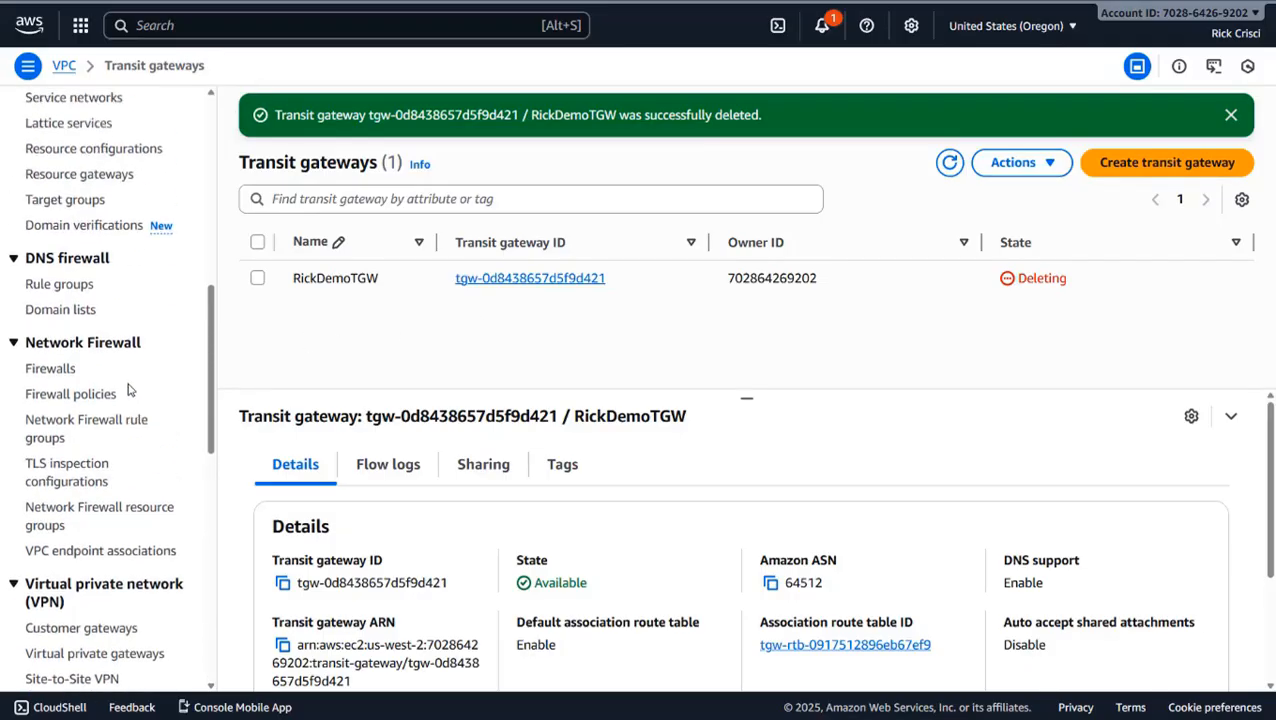
{"action": "scroll", "coordinate": [128, 390], "scroll_direction": "up", "scroll_amount": 2}
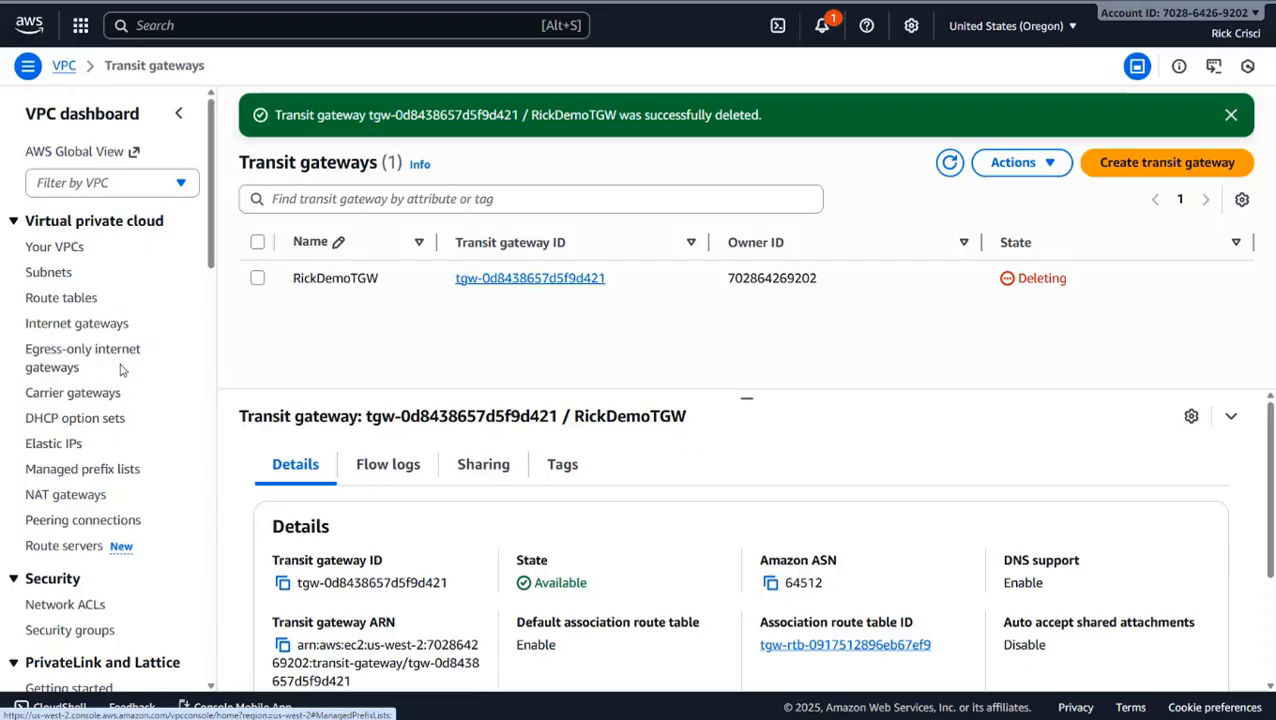
{"action": "left_click", "coordinate": [63, 299]}
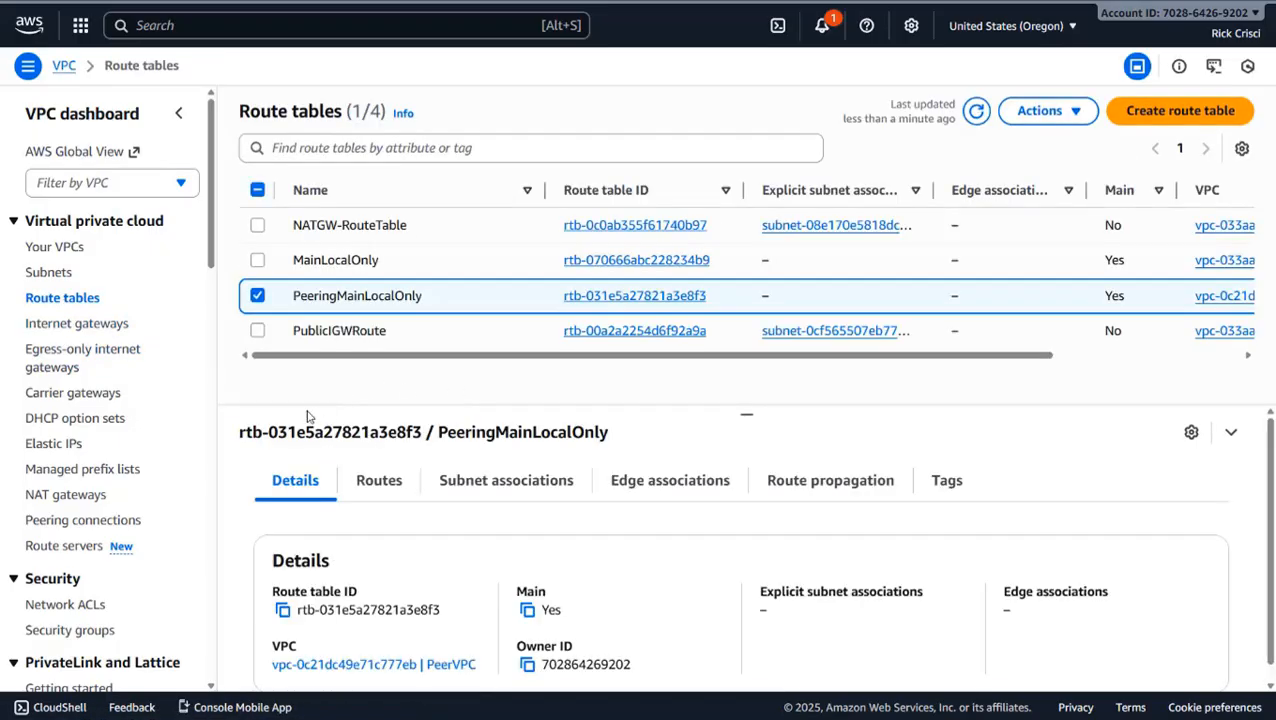
{"action": "left_click", "coordinate": [258, 296]}
{"action": "left_click", "coordinate": [258, 331]}
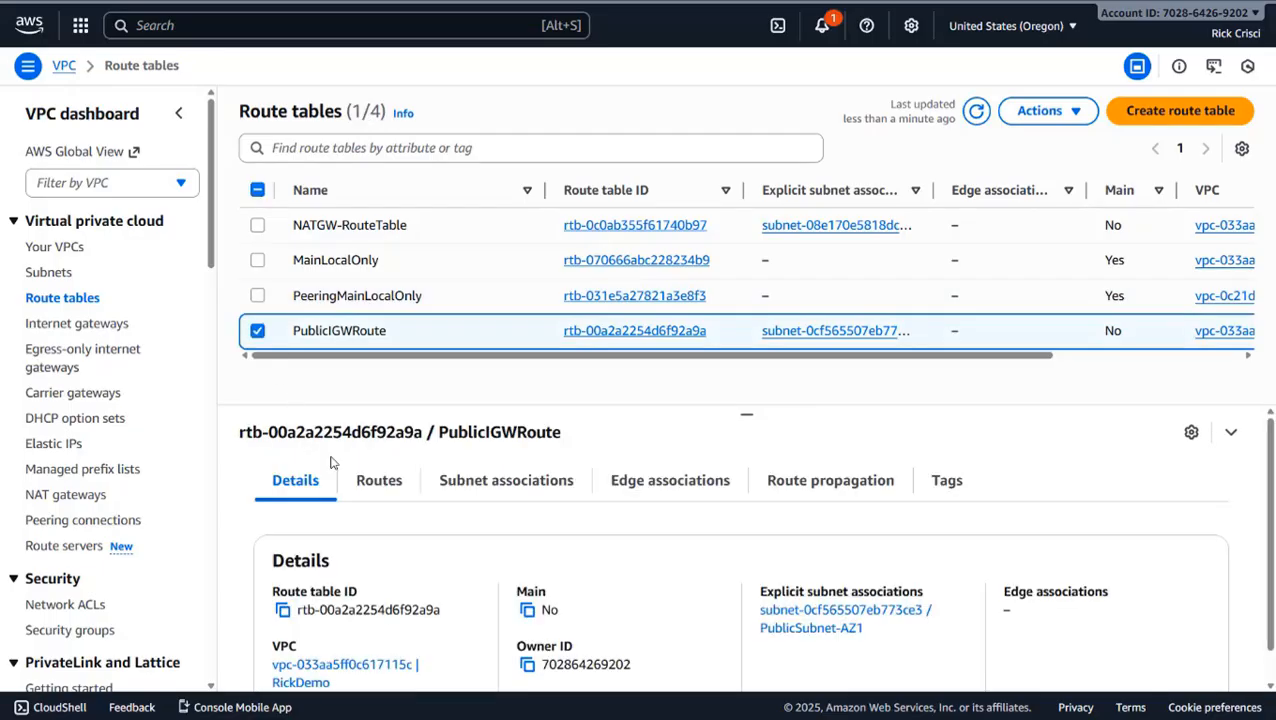
{"action": "left_click", "coordinate": [379, 482]}
{"action": "scroll", "coordinate": [580, 545], "scroll_direction": "down", "scroll_amount": 2}
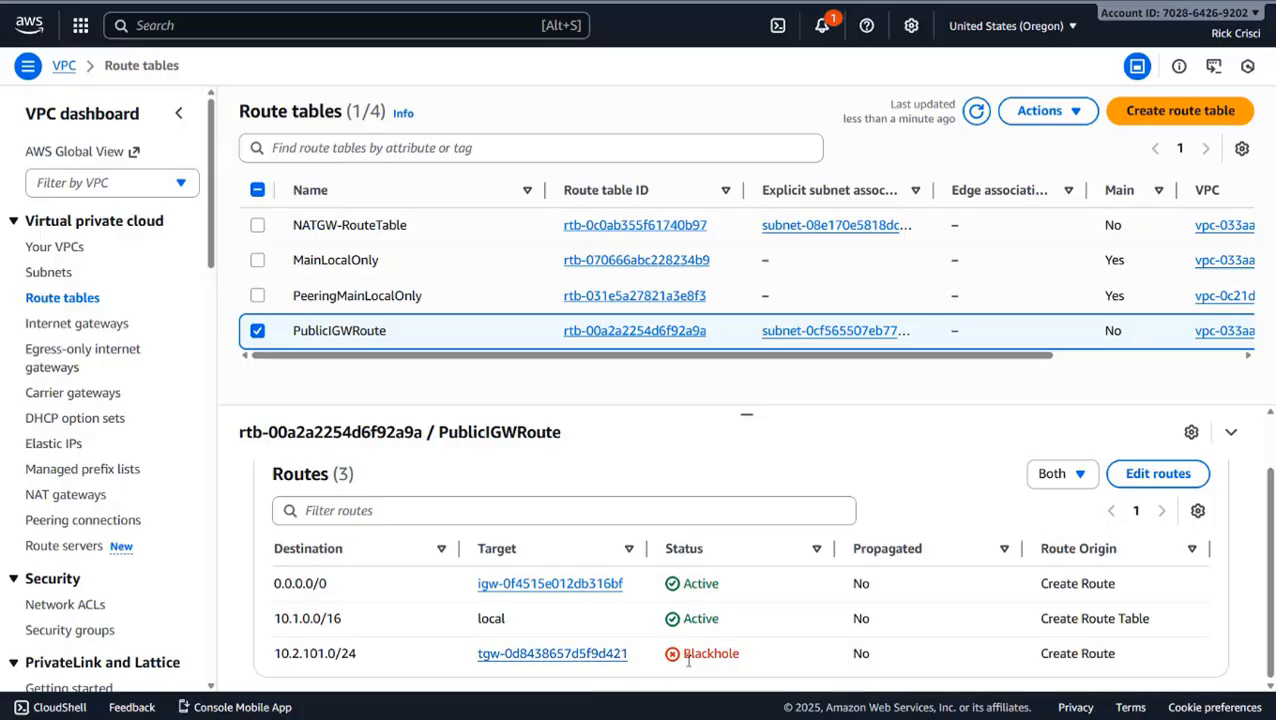
{"action": "left_click_drag", "start_coordinate": [686, 655], "coordinate": [761, 666]}
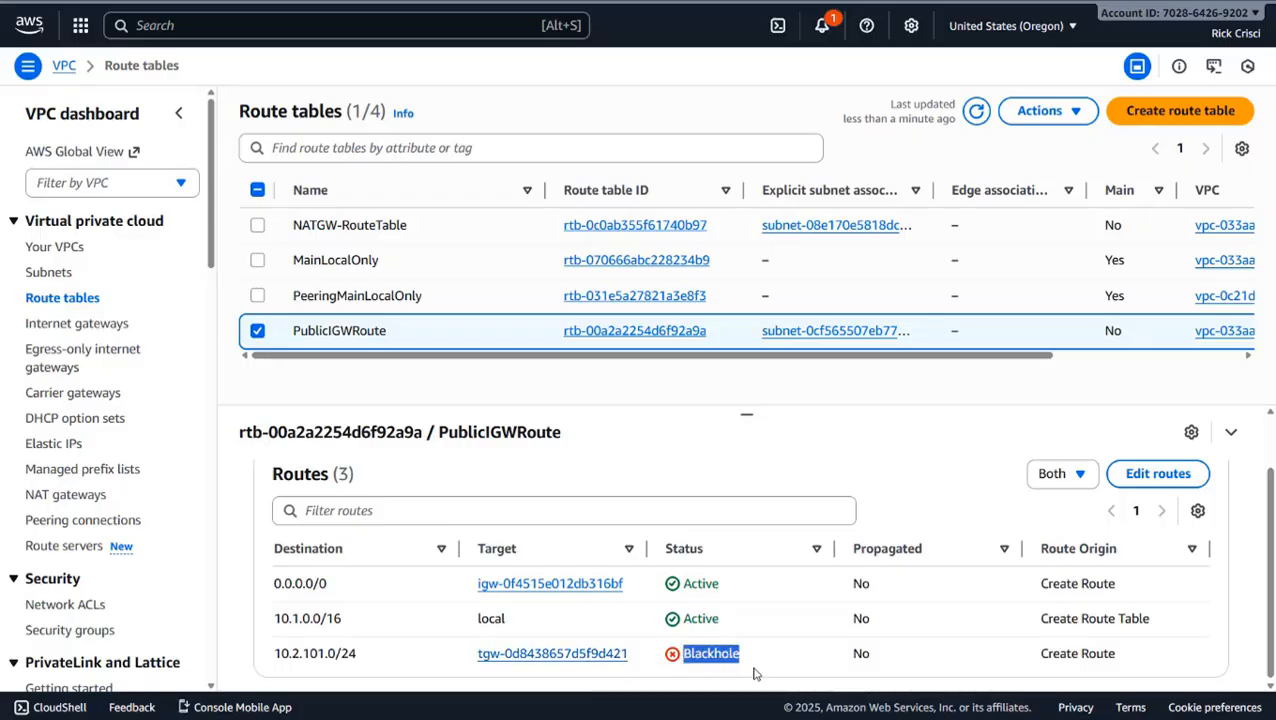
{"action": "left_click_drag", "start_coordinate": [280, 656], "coordinate": [367, 659]}
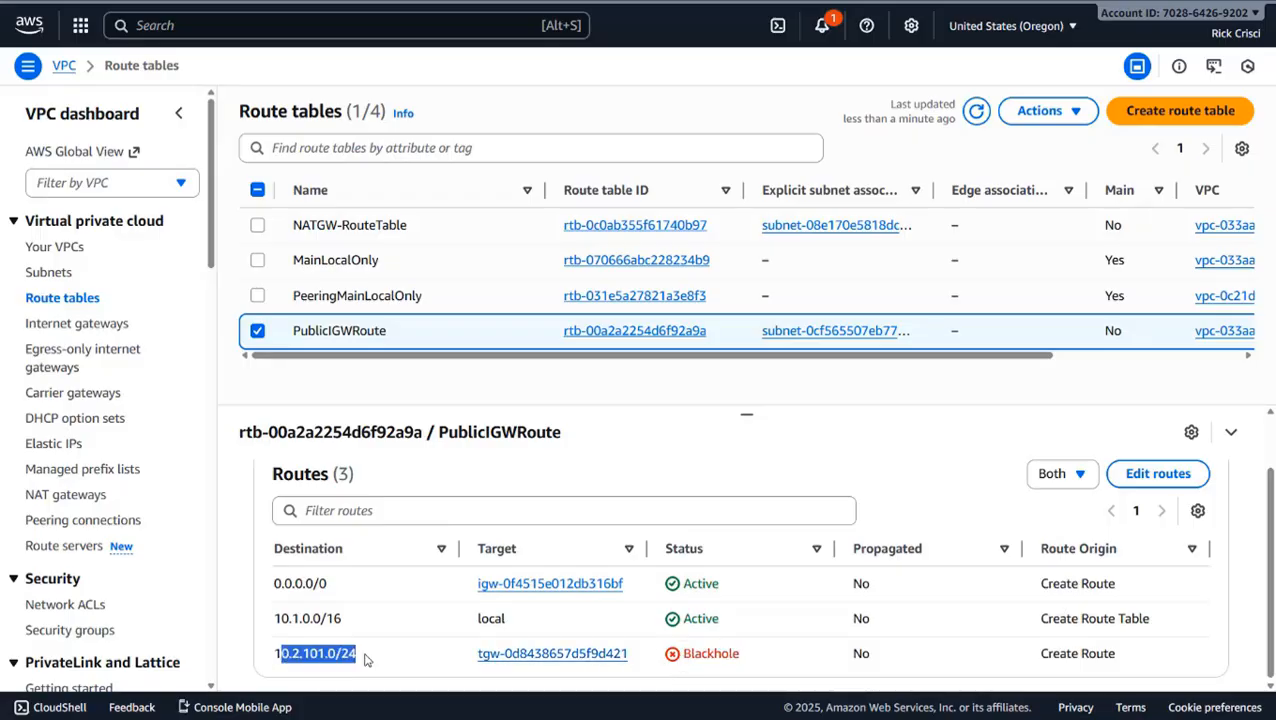
{"action": "left_click_drag", "start_coordinate": [749, 662], "coordinate": [673, 664]}
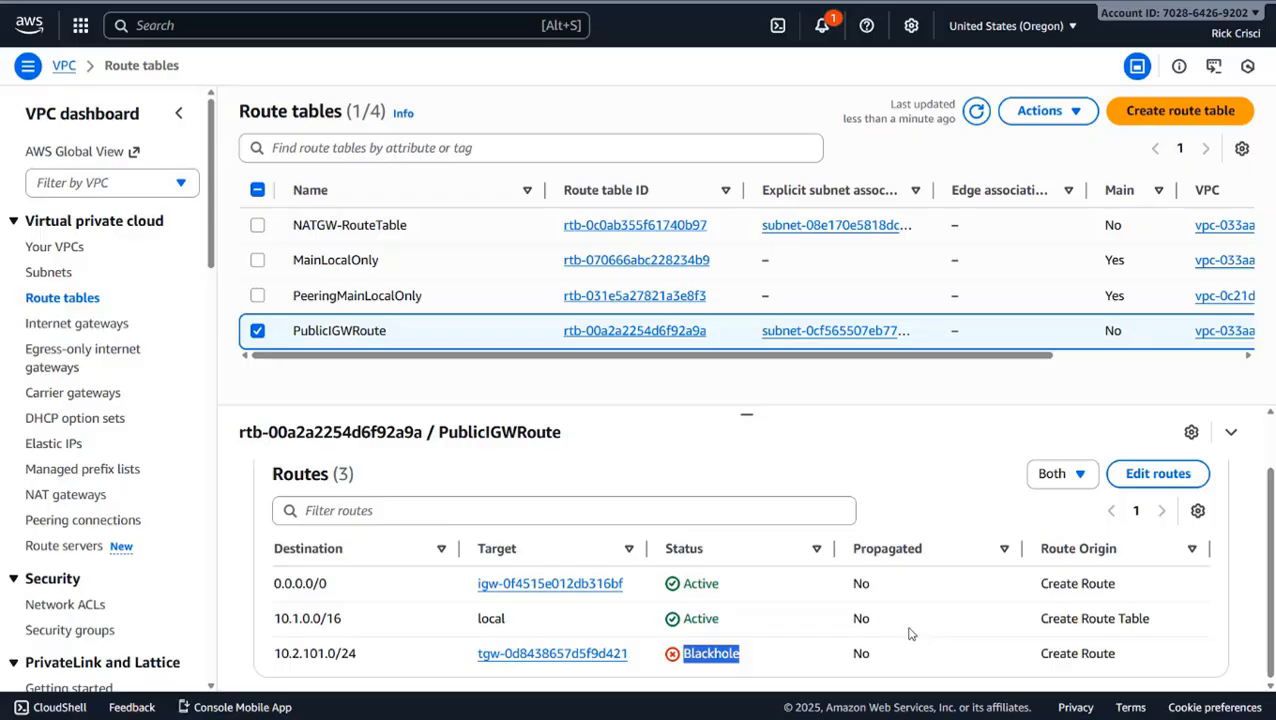
Step: Remove the 10.2.101.0/24 transit gateway route from the PublicIGWRoute route table and save the changes
{"action": "left_click", "coordinate": [1152, 476]}
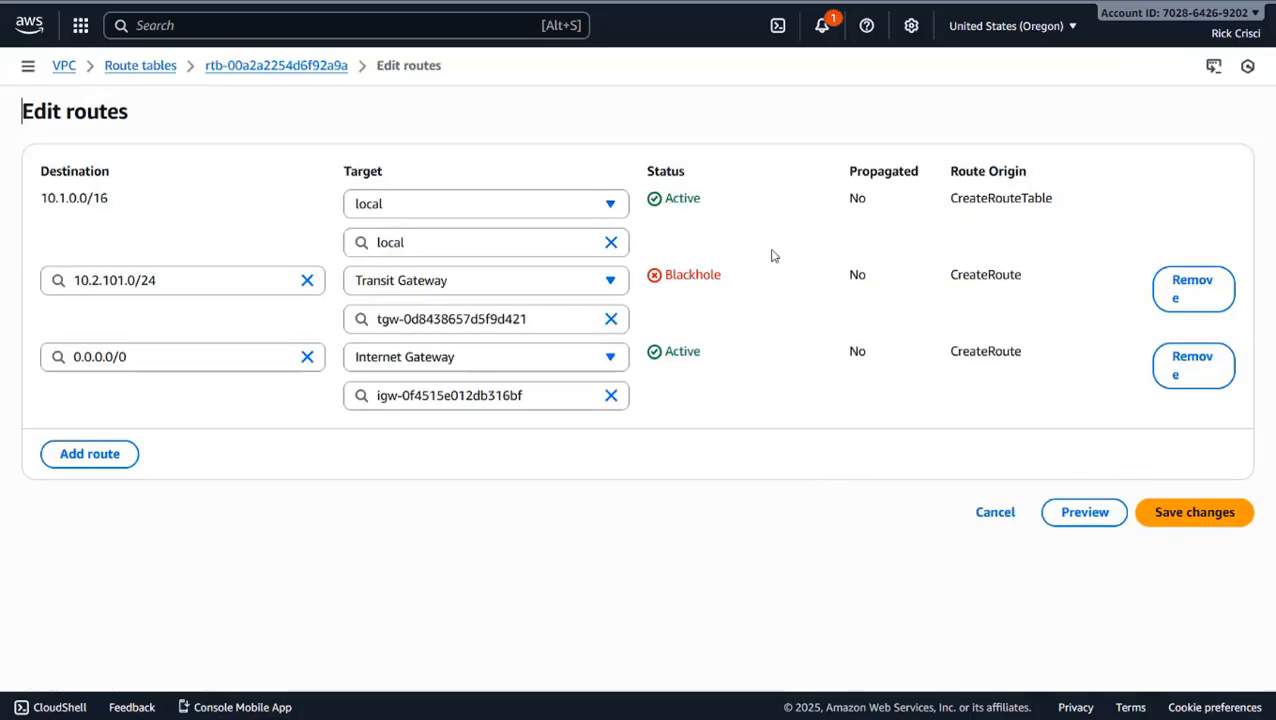
{"action": "left_click", "coordinate": [1170, 297]}
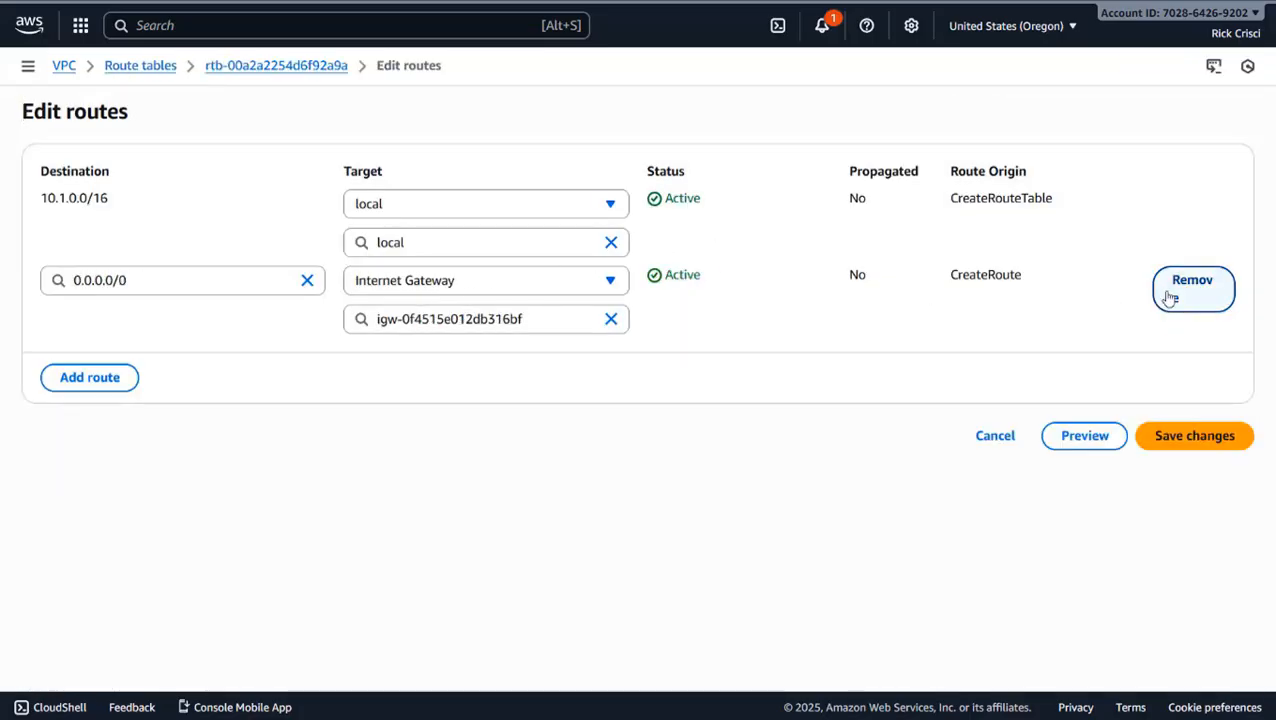
{"action": "left_click", "coordinate": [1181, 446]}
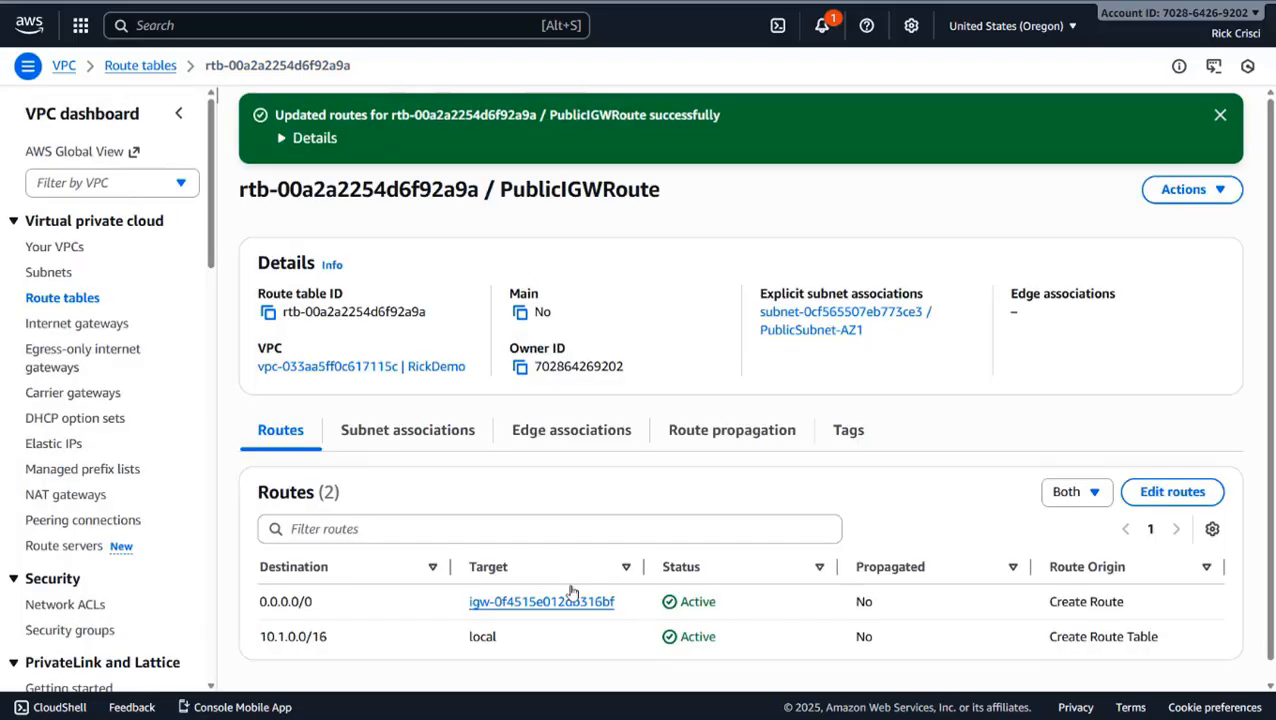
Step: Remove the 10.1.0.0/16 transit gateway route from the PeeringMainLocalOnly route table and save the changes
{"action": "left_click", "coordinate": [88, 307]}
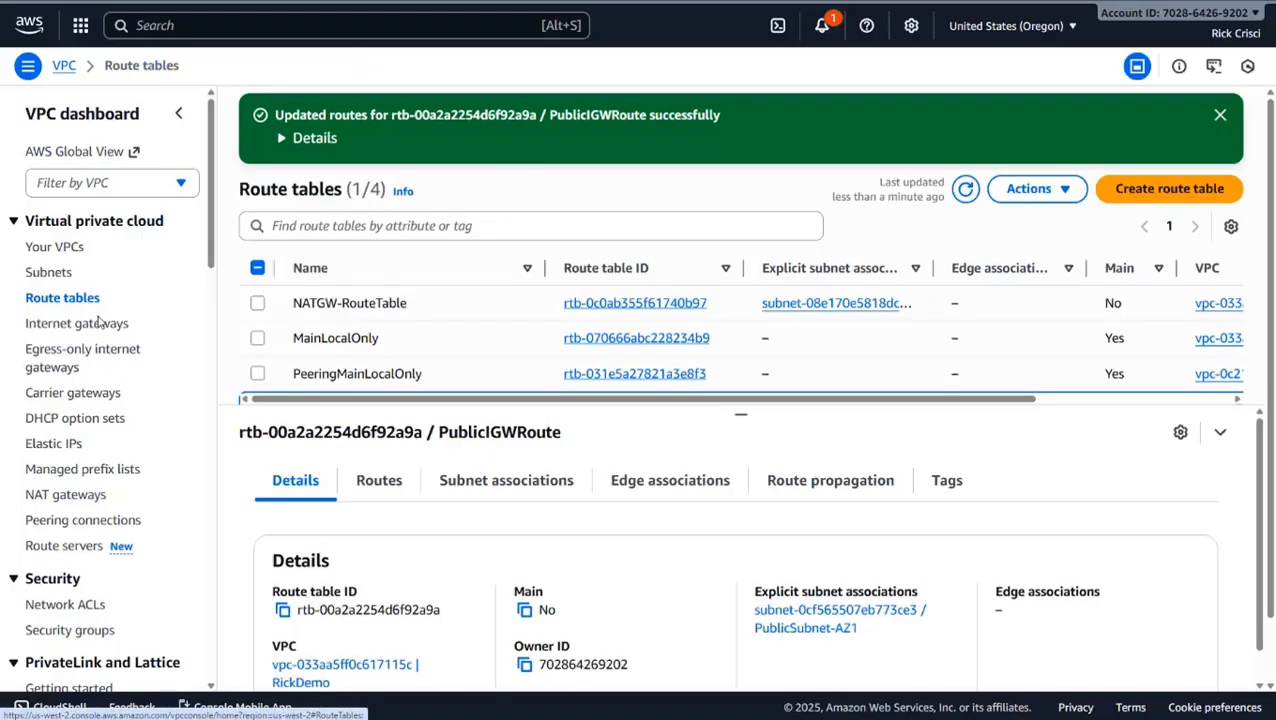
{"action": "left_click", "coordinate": [287, 376]}
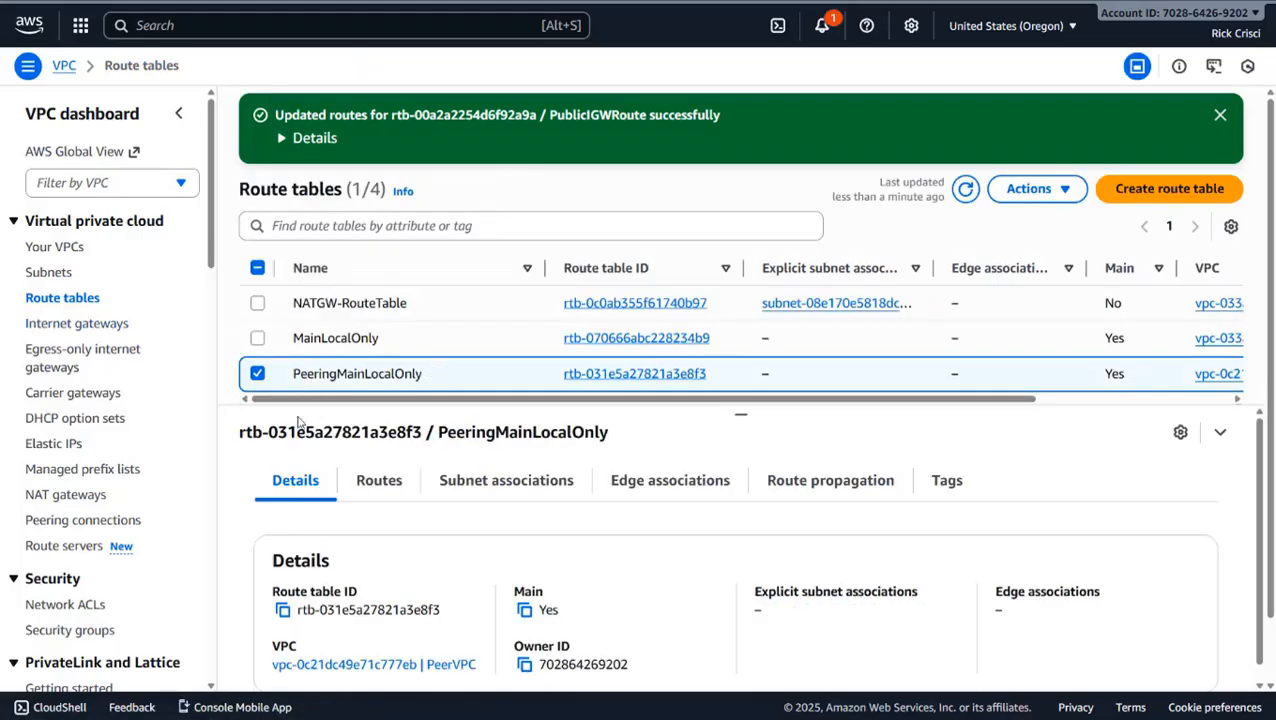
{"action": "left_click", "coordinate": [383, 481]}
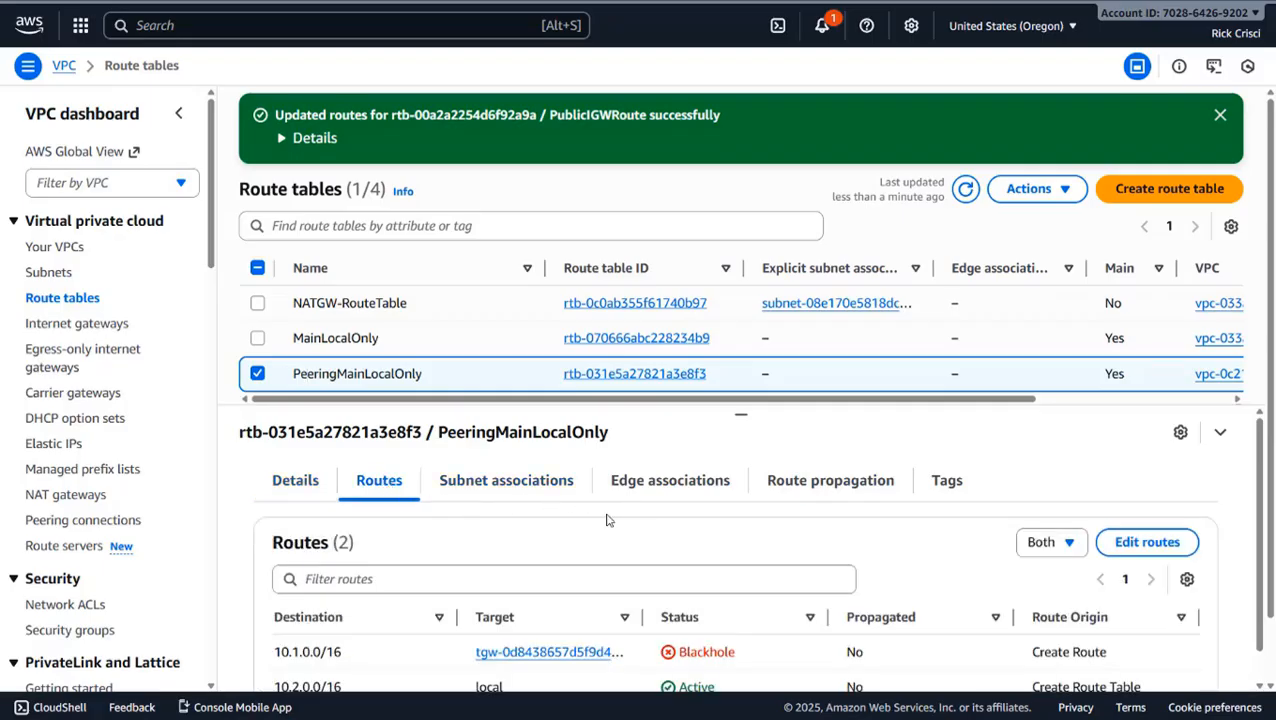
{"action": "scroll", "coordinate": [606, 520], "scroll_direction": "down", "scroll_amount": 1}
{"action": "left_click", "coordinate": [1145, 507]}
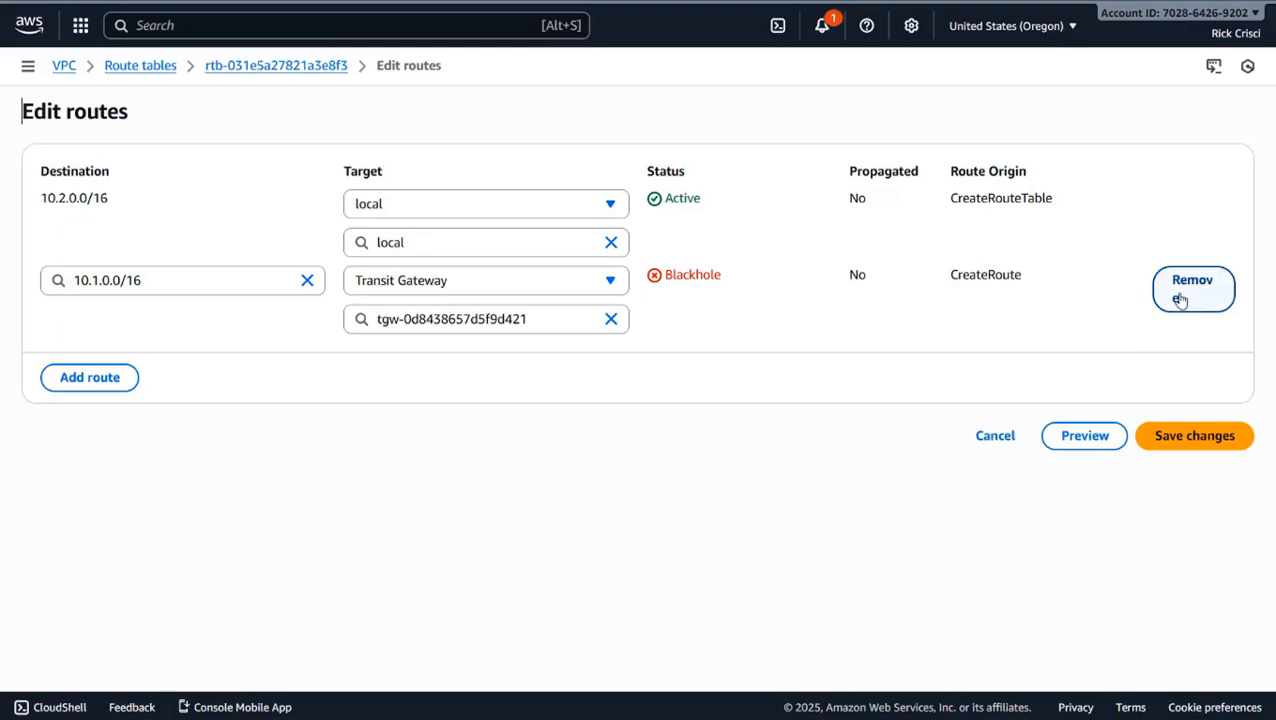
{"action": "left_click", "coordinate": [1181, 300]}
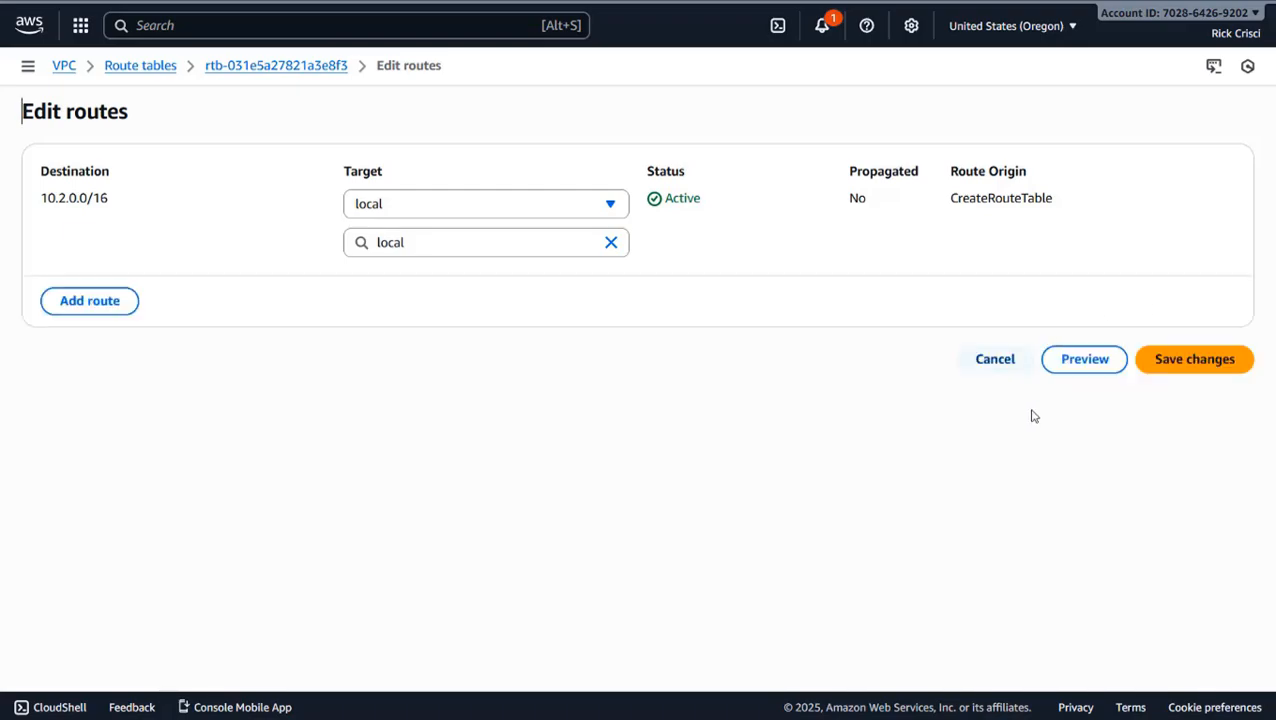
{"action": "left_click", "coordinate": [1194, 359]}
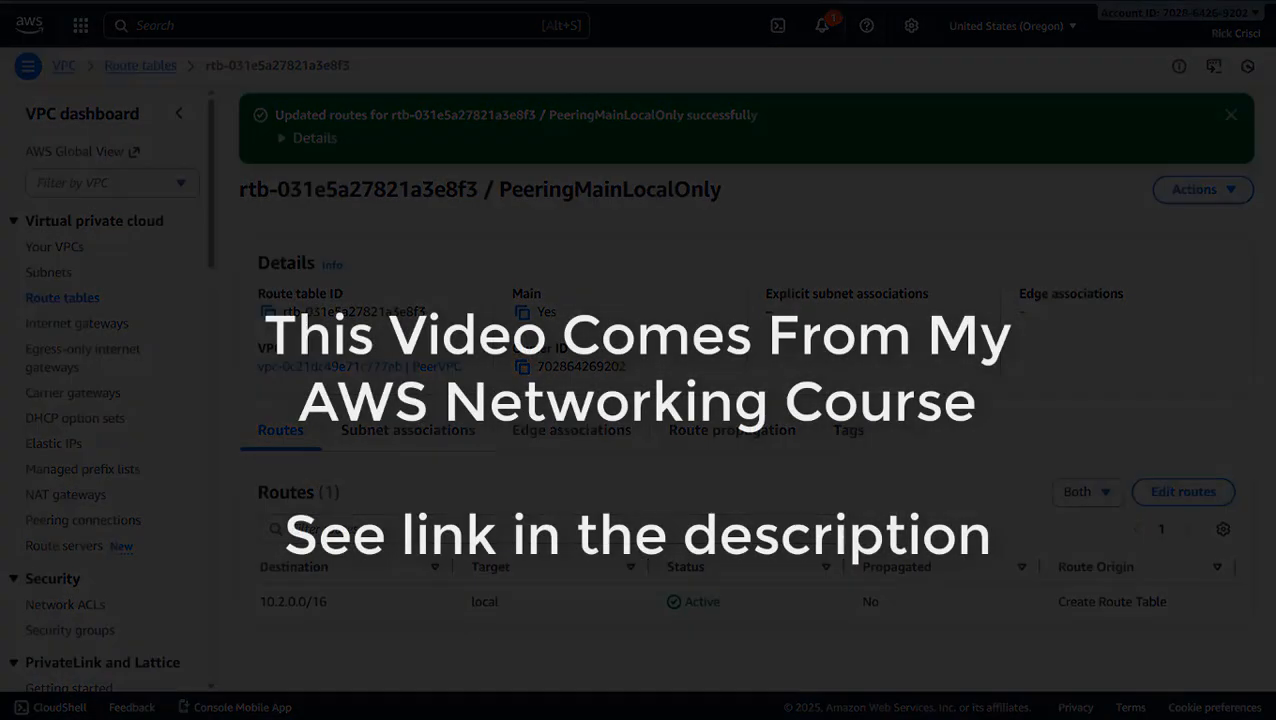